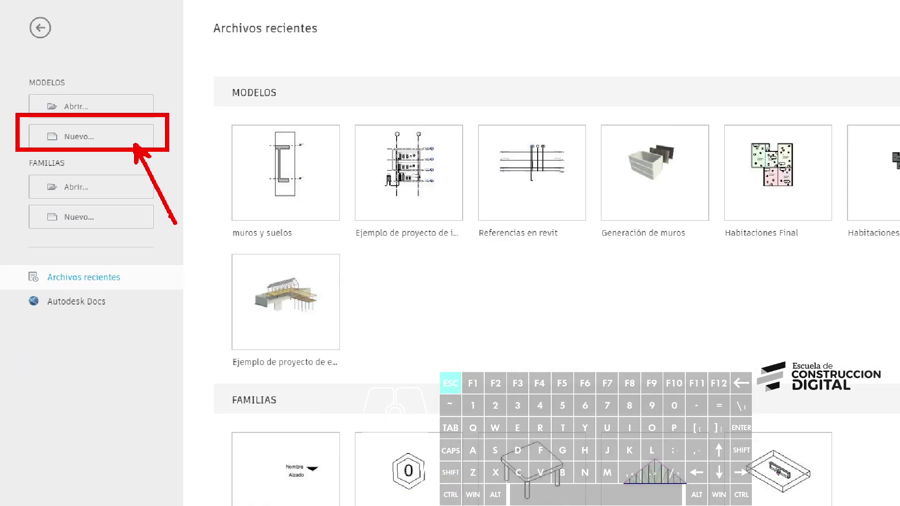
# Step: Create a new project from the structural template (Plantilla estructural)
pyautogui.click(210, 168)
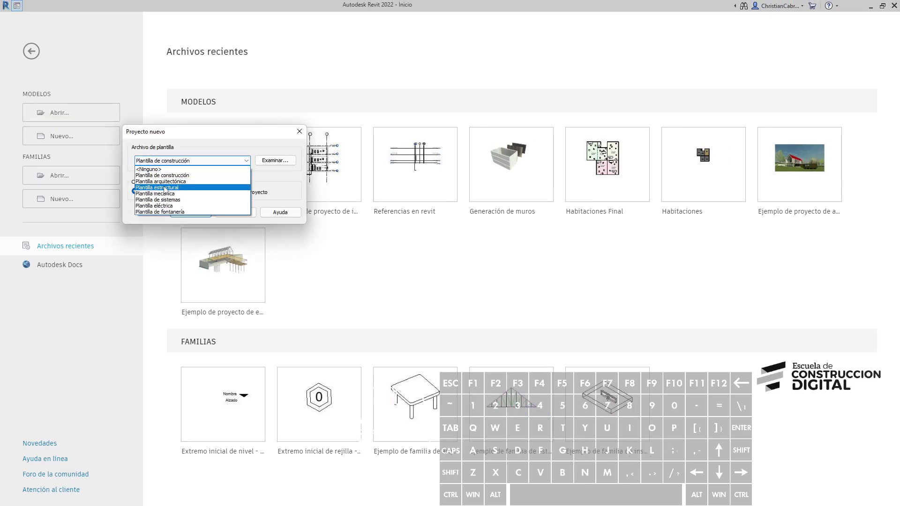
pyautogui.click(165, 187)
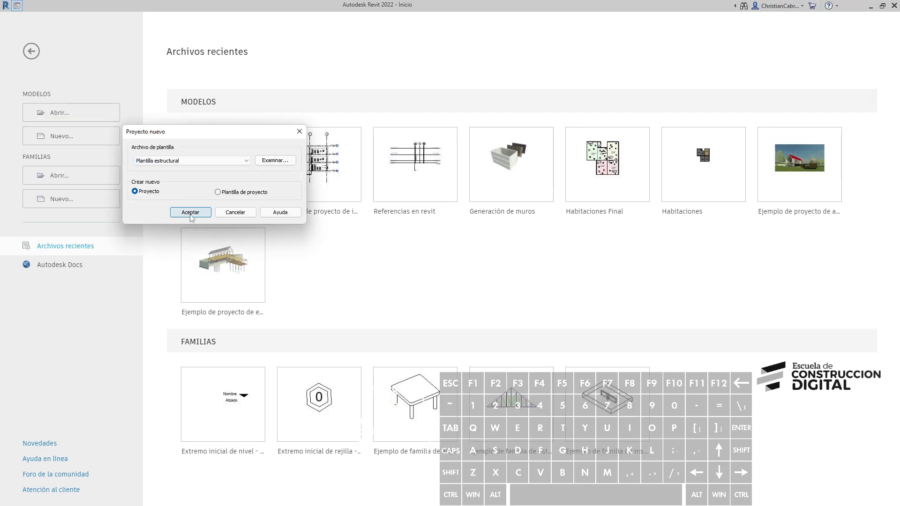
pyautogui.hotkey('ctrl', '1')
pyautogui.click(274, 43)
pyautogui.moveTo(200, 1)
pyautogui.keyDown('ctrl'); pyautogui.mouseDown()
pyautogui.moveTo(204, 43)
pyautogui.moveTo(339, 49)
pyautogui.moveTo(335, 26)
pyautogui.mouseUp(); pyautogui.keyUp('ctrl')
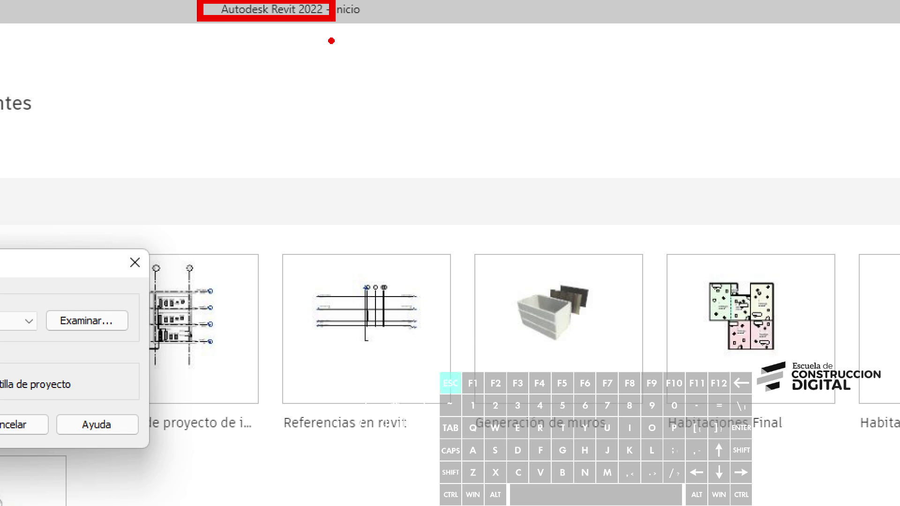
pyautogui.press('Escape')
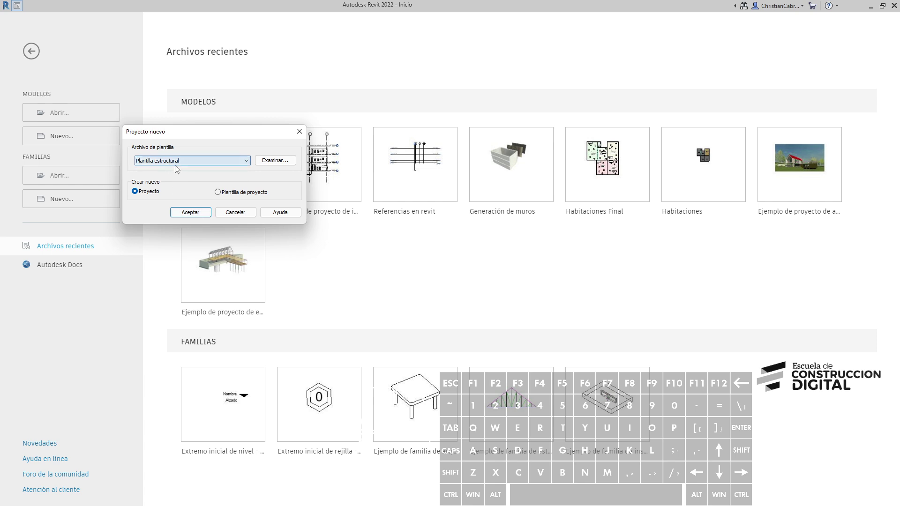
pyautogui.click(191, 212)
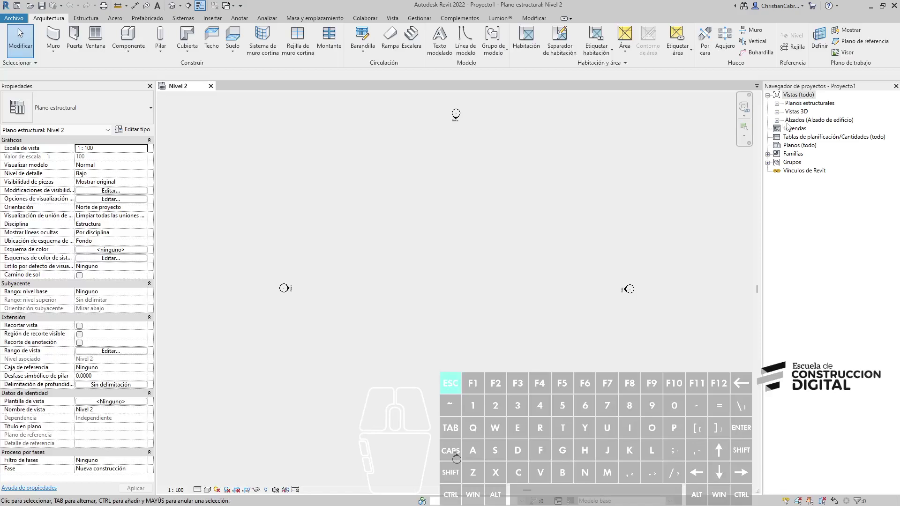
# Step: Open the Este building elevation to examine the template's default levels
pyautogui.click(659, 120)
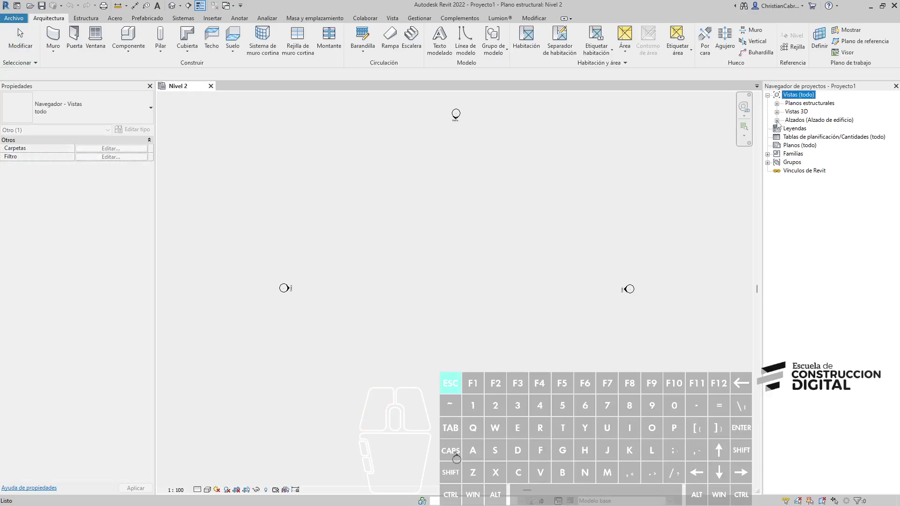
pyautogui.click(777, 121)
pyautogui.click(799, 128)
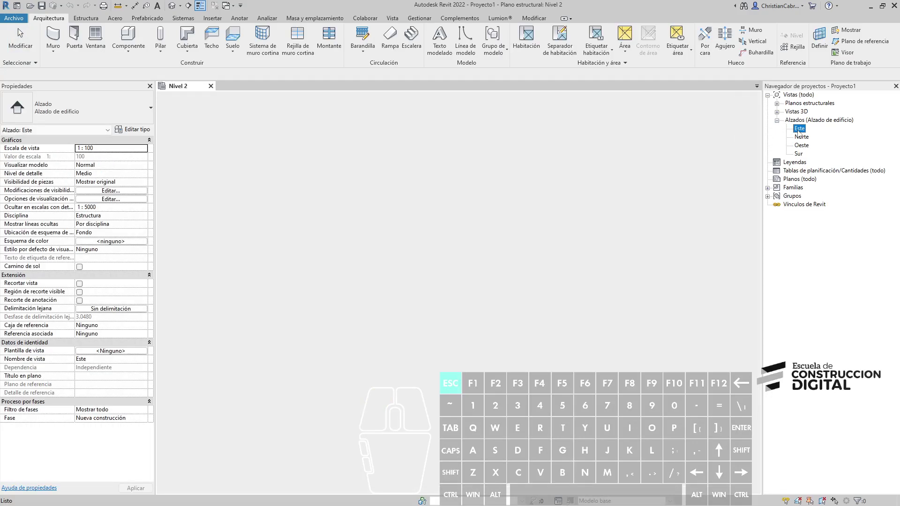
pyautogui.doubleClick(799, 130)
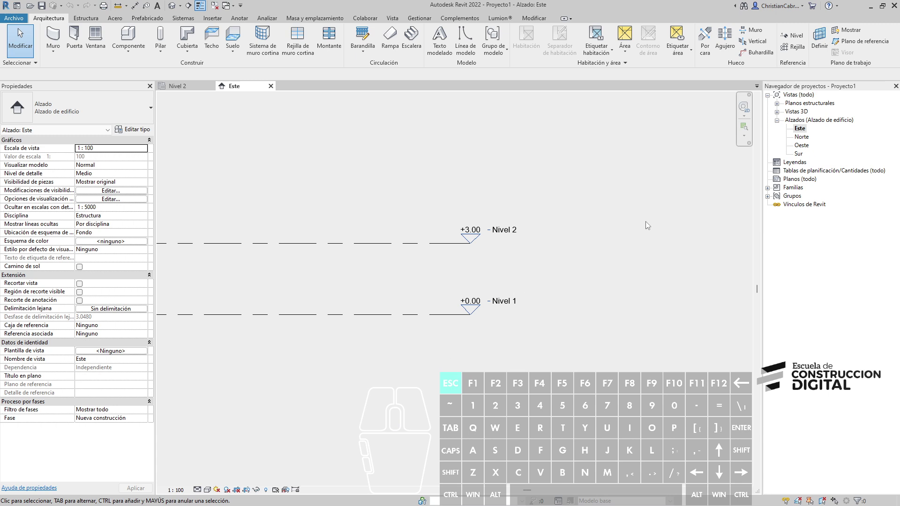
# Step: In the Nivel 1 structural plan, draw two parallel vertical grid lines about 8 m apart between the elevation markers
pyautogui.doubleClick(810, 103)
pyautogui.click(803, 120)
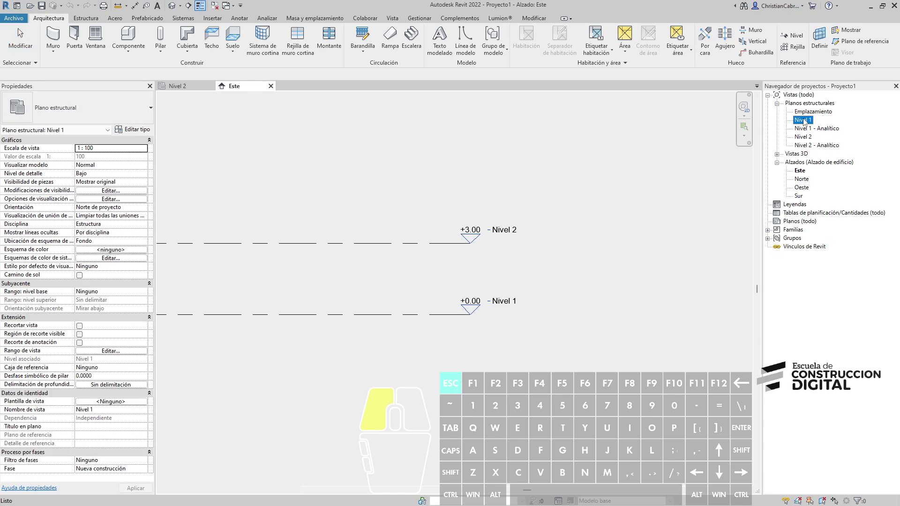
pyautogui.doubleClick(803, 120)
pyautogui.press('g')
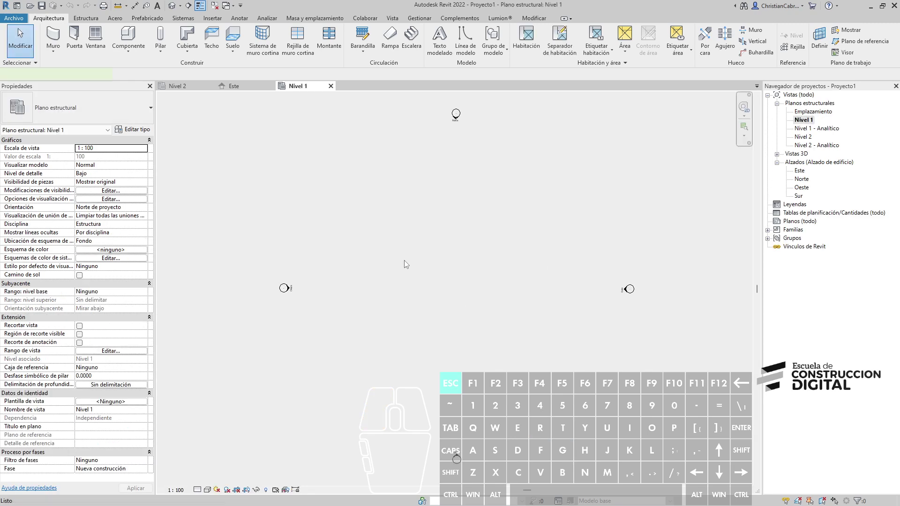
pyautogui.press('r')
pyautogui.click(407, 232)
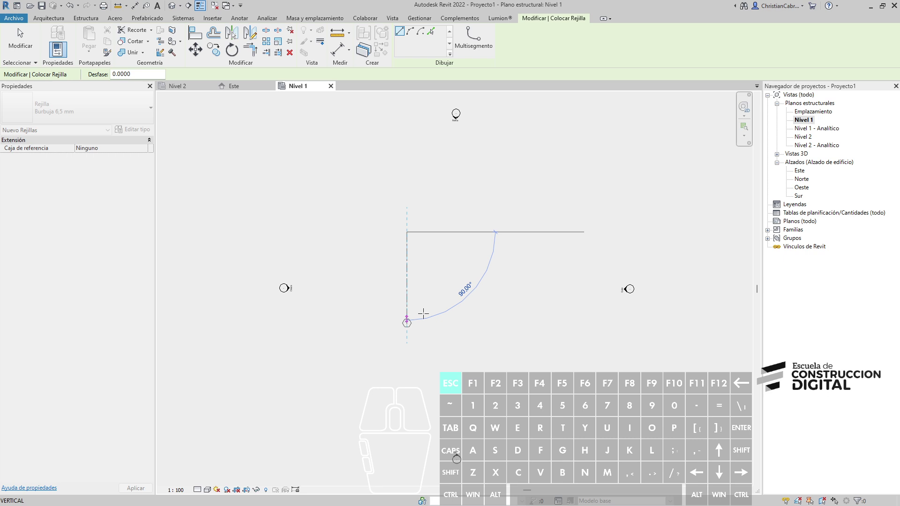
pyautogui.click(407, 323)
pyautogui.click(462, 232)
pyautogui.click(462, 323)
# Step: Draw two horizontal grid lines about 7 m apart, crossing both vertical grids in the Nivel 1 plan
pyautogui.click(382, 290)
pyautogui.click(508, 290)
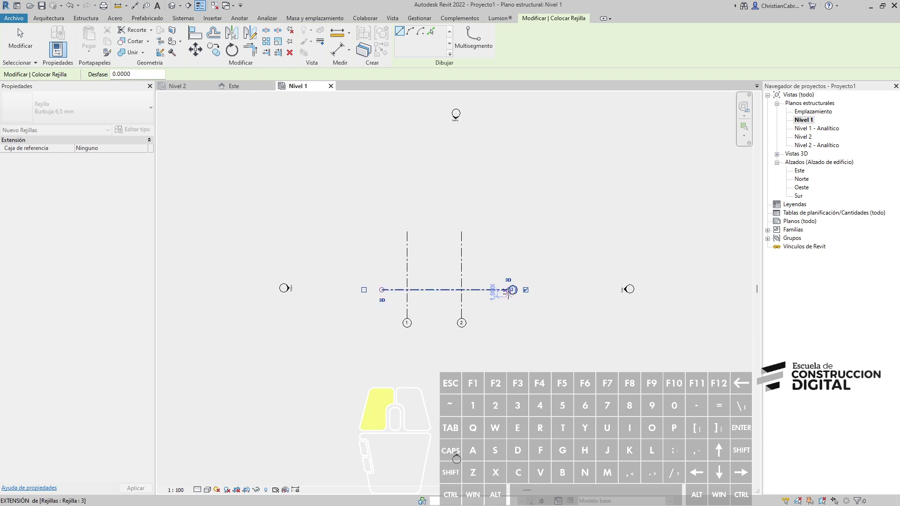
pyautogui.click(382, 242)
pyautogui.click(509, 242)
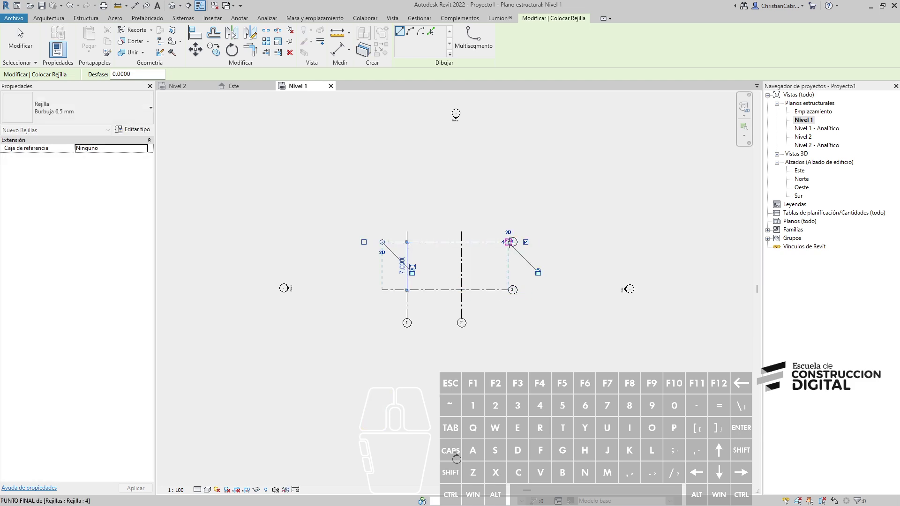
pyautogui.press('Escape')
pyautogui.press('Escape')
pyautogui.scroll(3, 489, 244)
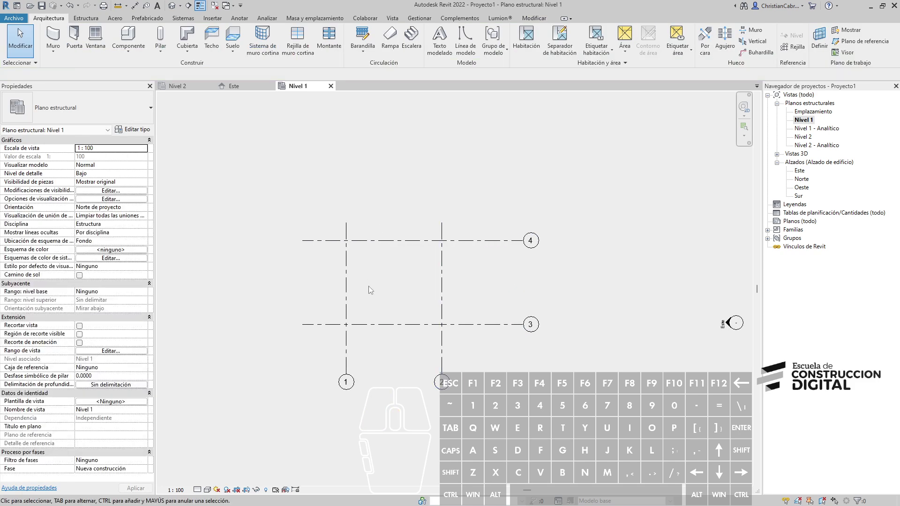
pyautogui.moveTo(444, 270); pyautogui.dragTo(415, 265, button='middle')
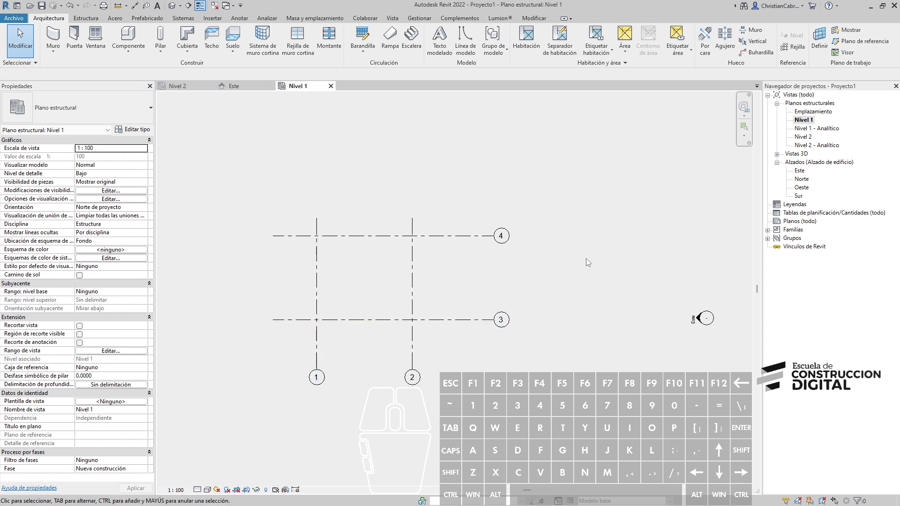
# Step: In the Este elevation, draw a new level about 1.8 m below Nivel 1, aligned with the ends of the existing levels
pyautogui.doubleClick(803, 137)
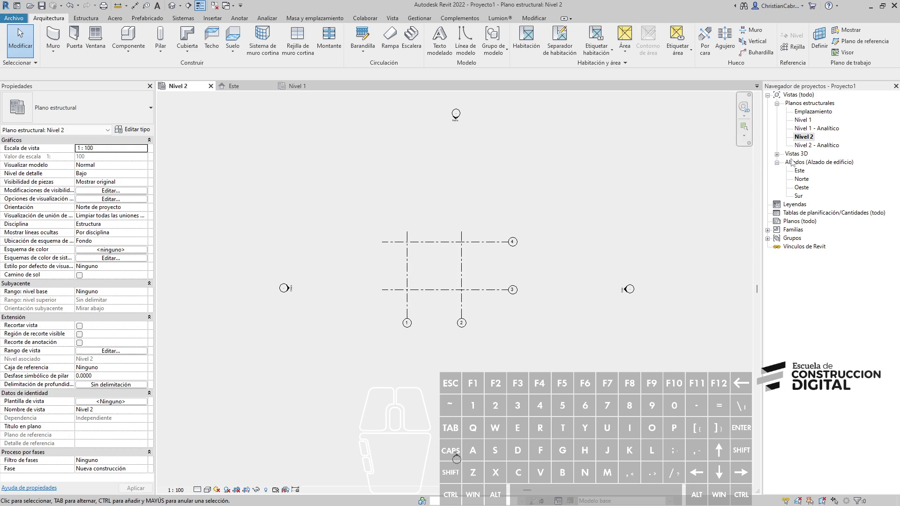
pyautogui.doubleClick(800, 171)
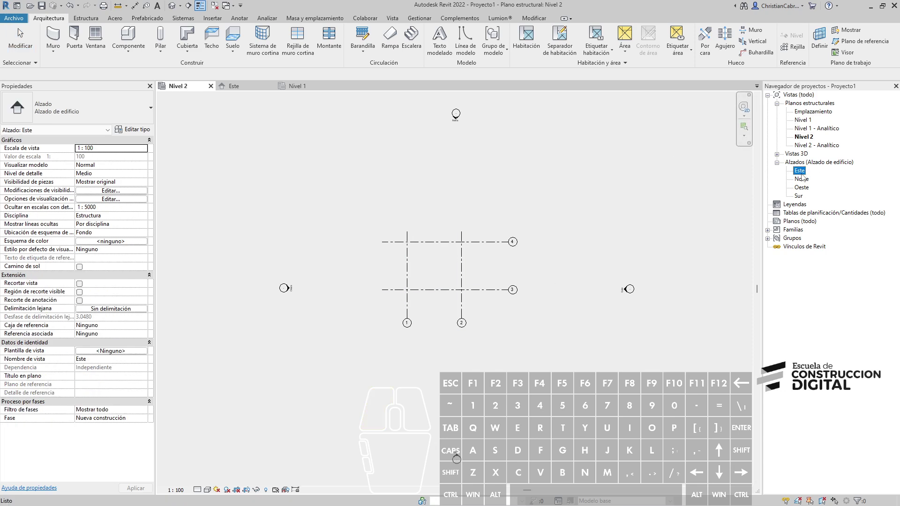
pyautogui.moveTo(416, 364); pyautogui.dragTo(484, 353, button='middle')
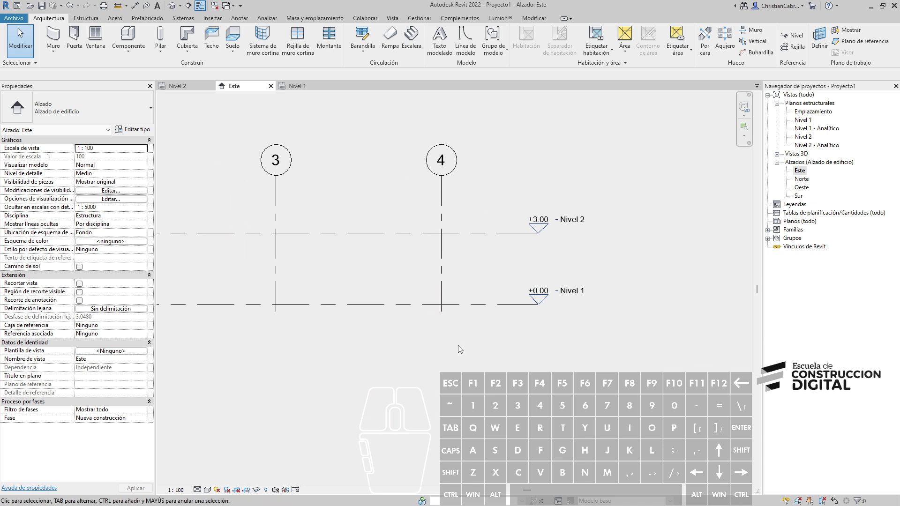
pyautogui.press('l')
pyautogui.press('l')
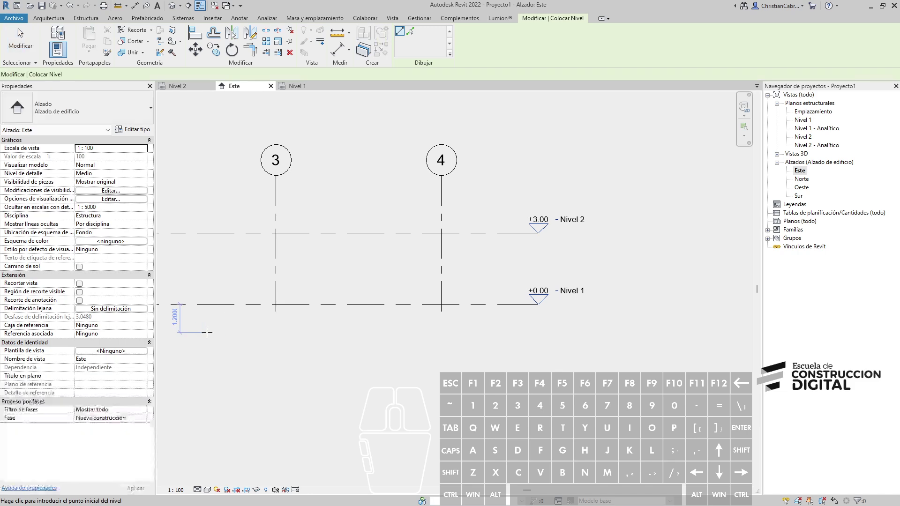
pyautogui.moveTo(206, 351); pyautogui.dragTo(271, 370, button='middle')
pyautogui.scroll(-2, 253, 354)
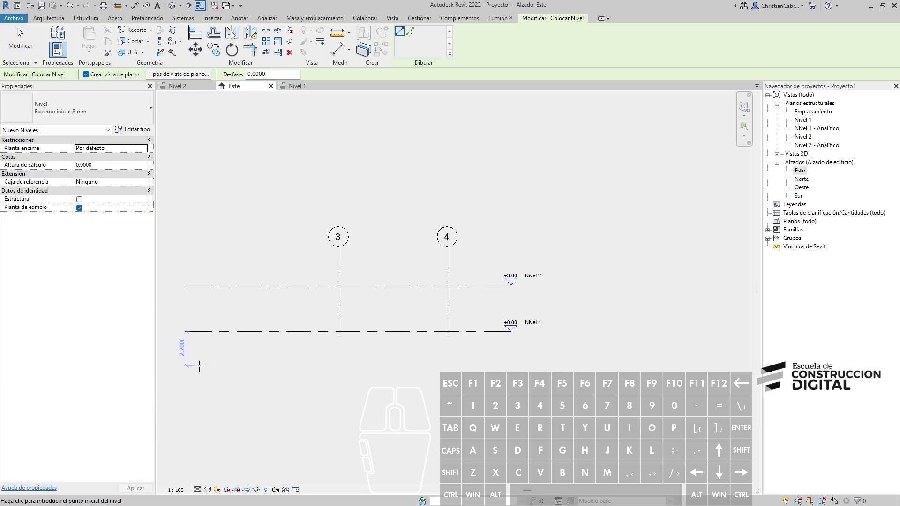
pyautogui.click(186, 360)
pyautogui.click(511, 360)
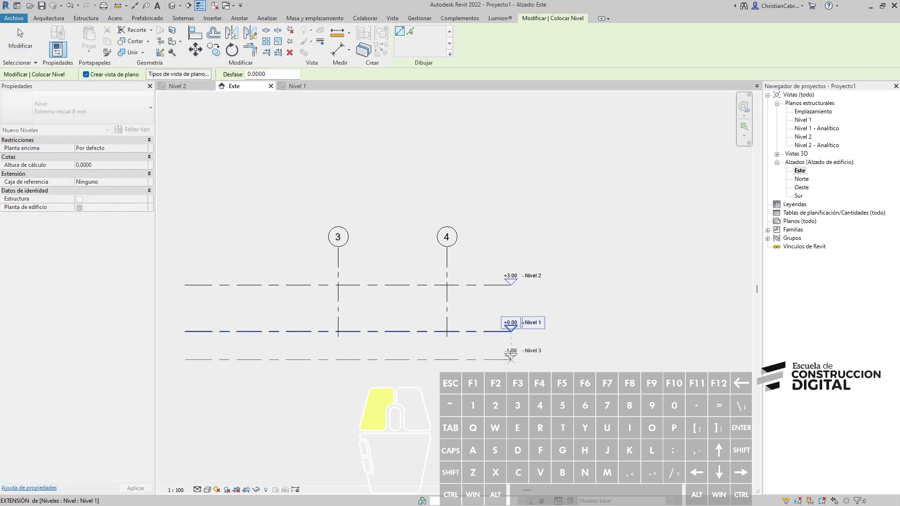
pyautogui.scroll(3, 519, 358)
pyautogui.press('Escape')
# Step: Rename the lowest level as NFC and set its elevation to -1.50
pyautogui.doubleClick(549, 343)
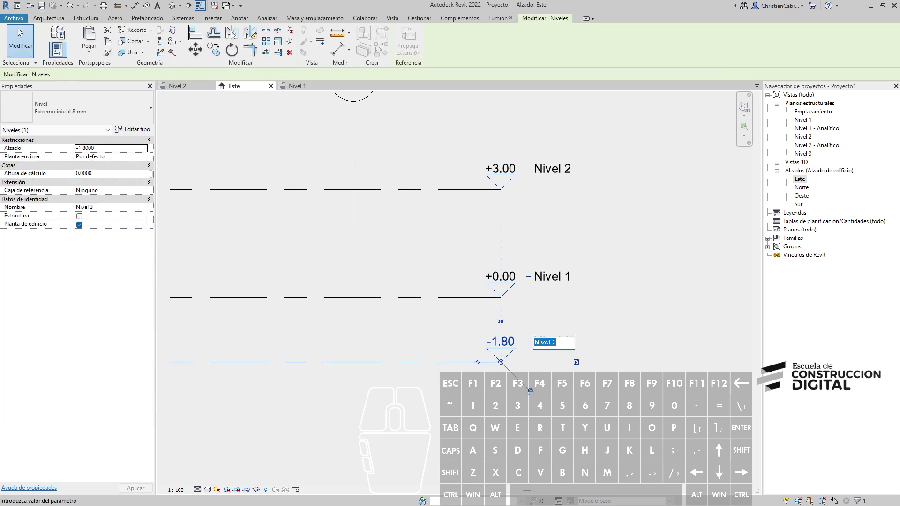
pyautogui.write('NFC')
pyautogui.press('Return')
pyautogui.click(482, 263)
pyautogui.click(503, 342)
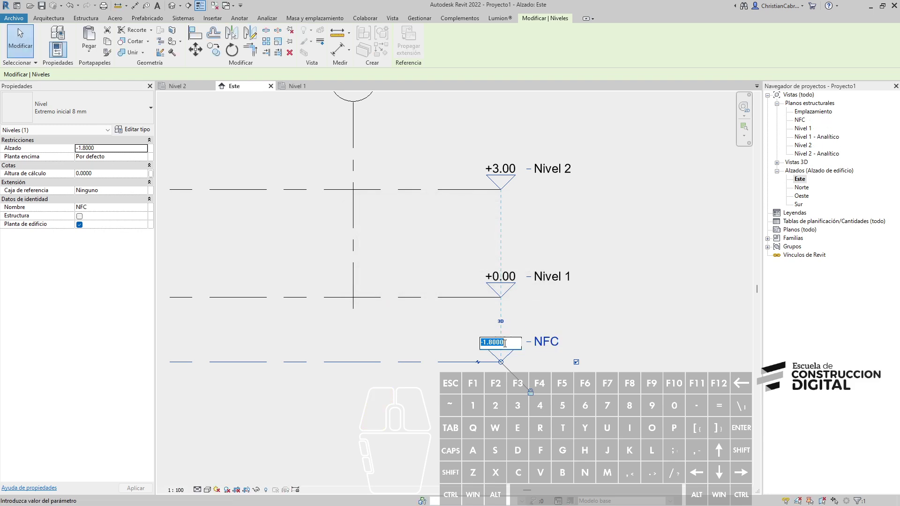
pyautogui.press('BackSpace')
pyautogui.write('5')
pyautogui.press('Return')
pyautogui.click(604, 389)
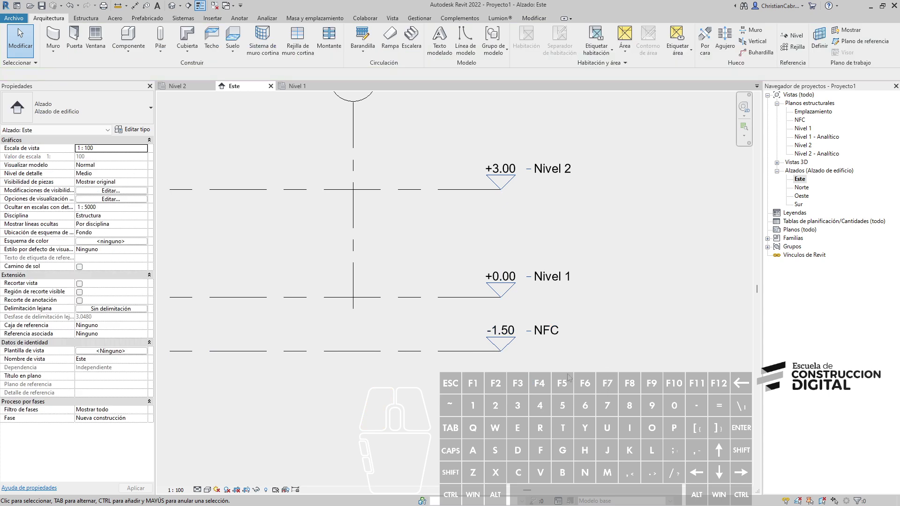
pyautogui.hotkey('ctrl', '1')
pyautogui.click(577, 370)
pyautogui.keyDown('ctrl'); pyautogui.moveTo(382, 261); pyautogui.dragTo(583, 368); pyautogui.keyUp('ctrl')
pyautogui.press('Escape')
# Step: Open the NFC structural plan from its level symbol to check whether the grids appear there
pyautogui.doubleClick(552, 332)
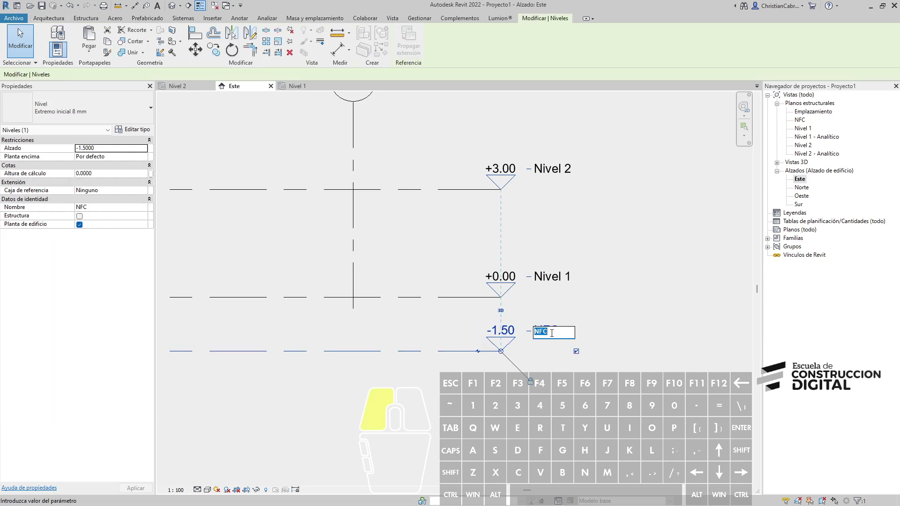
pyautogui.click(504, 348)
pyautogui.click(514, 344)
pyautogui.doubleClick(513, 341)
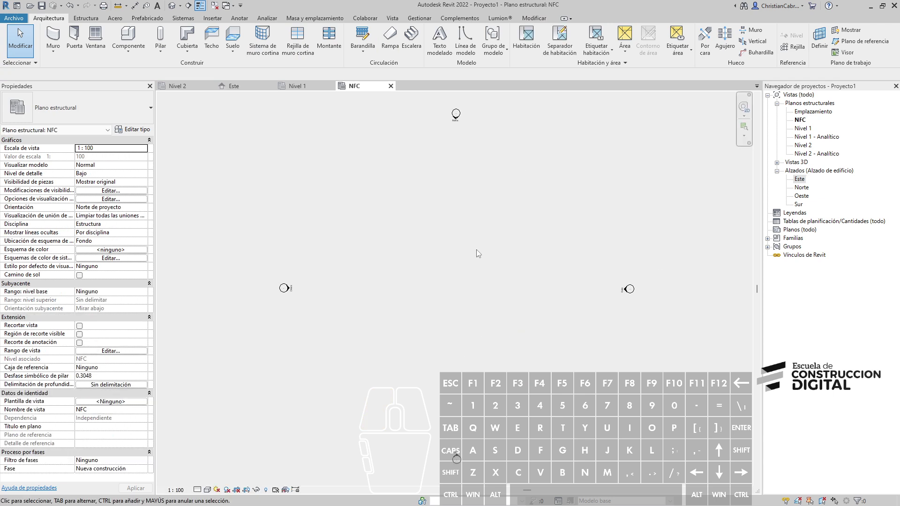
# Step: In the Este elevation, extend the lower ends of grids 3 and 4 below the NFC level
pyautogui.doubleClick(800, 181)
pyautogui.scroll(-1, 440, 249)
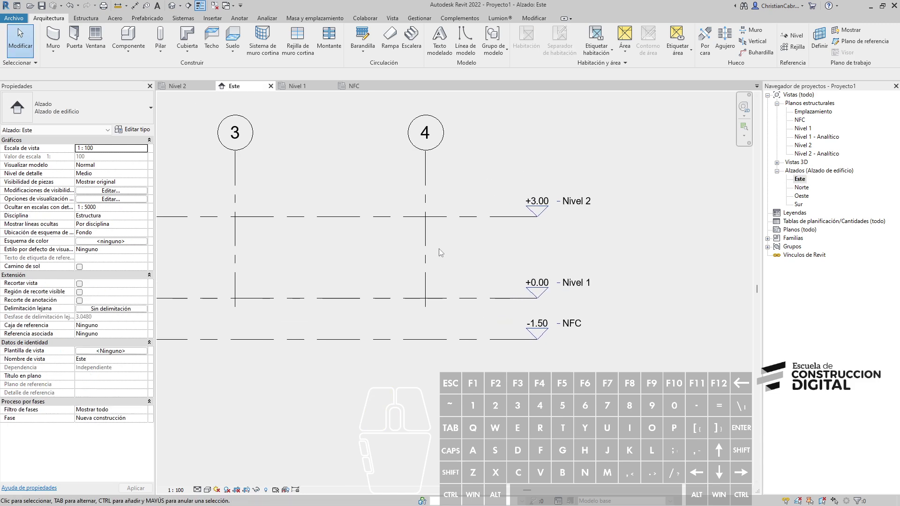
pyautogui.click(426, 241)
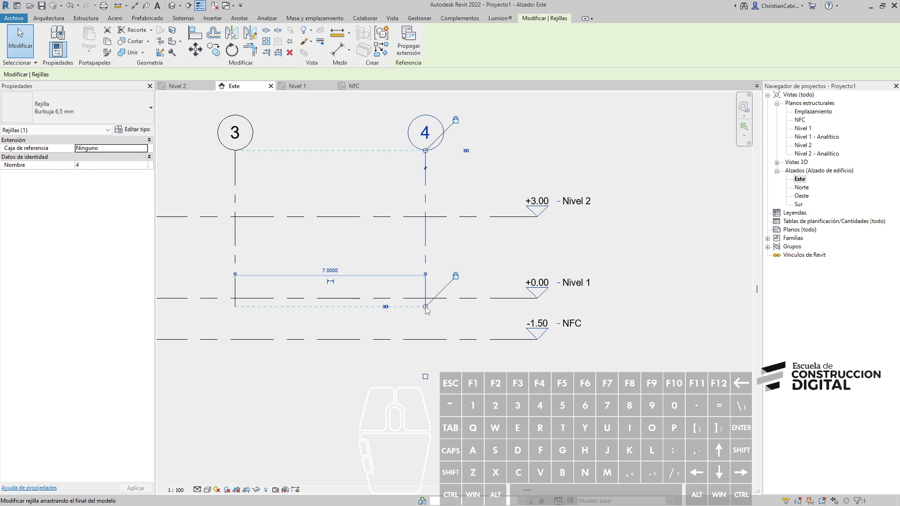
pyautogui.moveTo(426, 307); pyautogui.dragTo(426, 374)
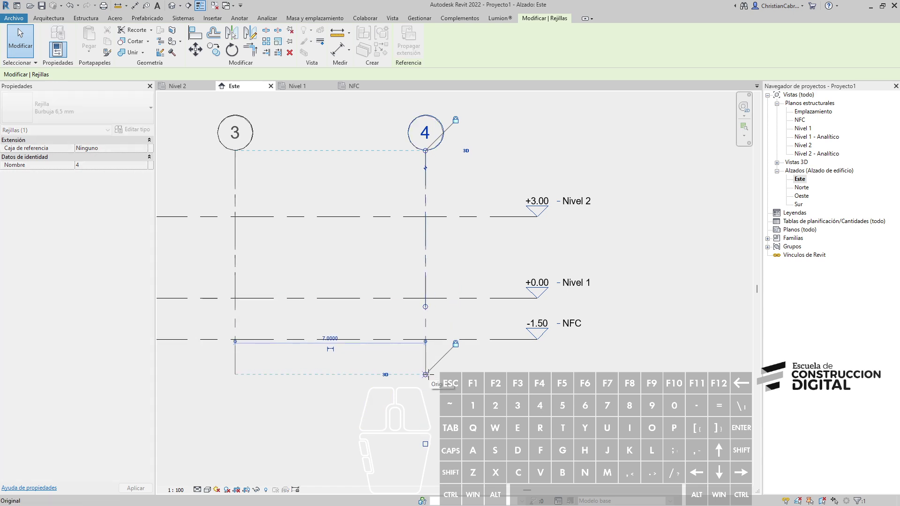
pyautogui.click(375, 321)
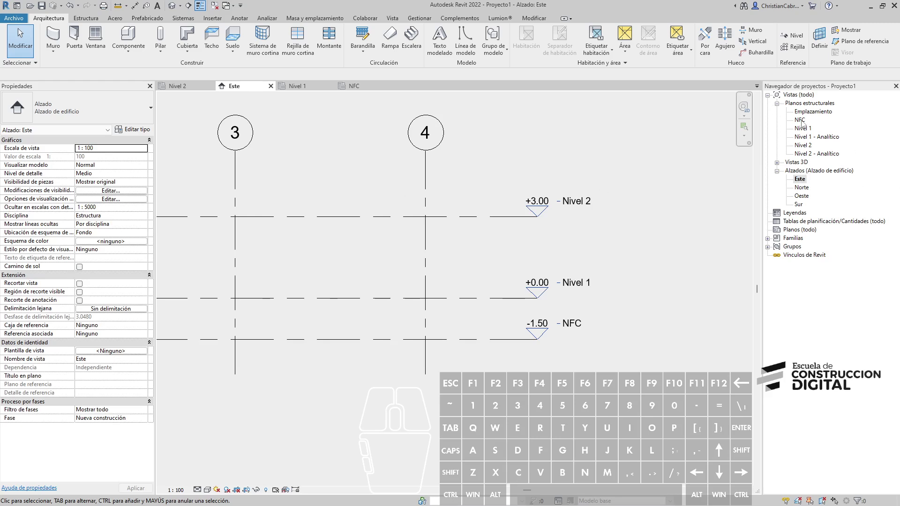
# Step: Check the grids in the NFC plan, and extend the lower ends of grids 1 and 2 below the NFC level in the Norte elevation
pyautogui.doubleClick(801, 121)
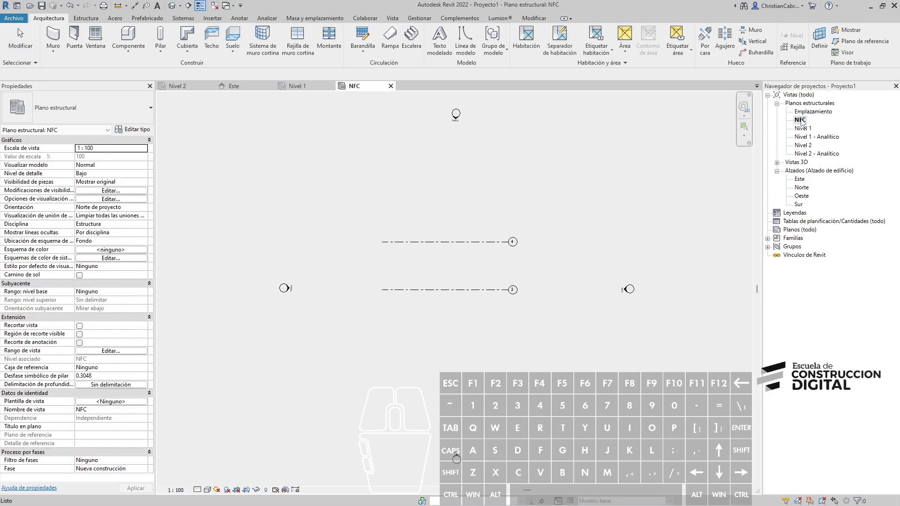
pyautogui.doubleClick(801, 187)
pyautogui.click(428, 265)
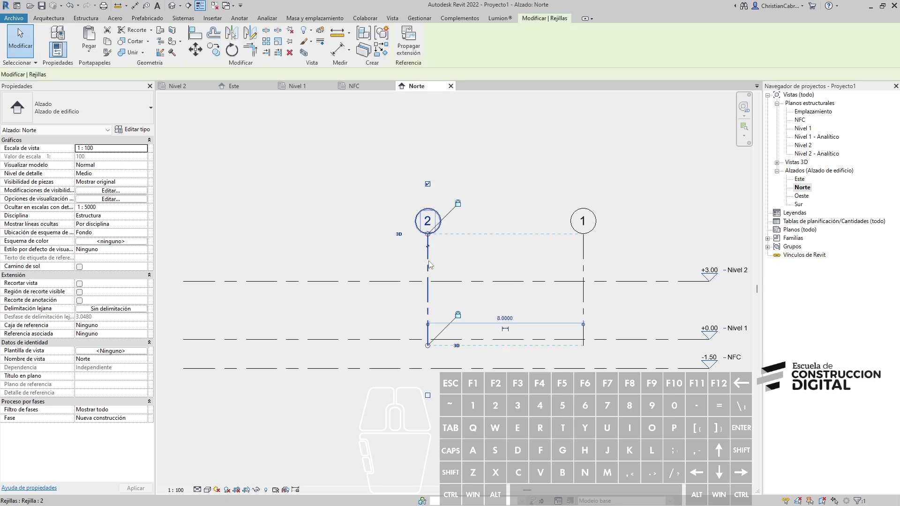
pyautogui.moveTo(427, 346); pyautogui.dragTo(427, 393)
pyautogui.click(499, 320)
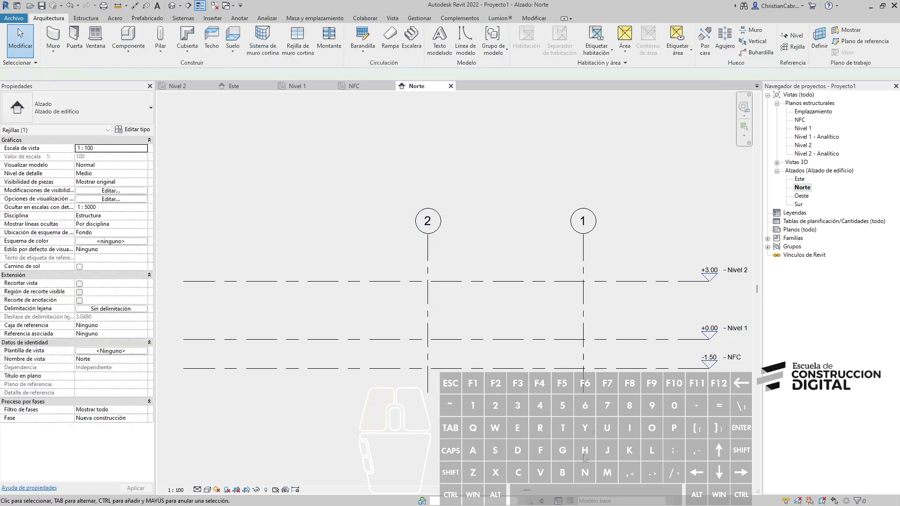
# Step: Review all the grids in the NFC structural plan and return to the Nivel 1 structural plan
pyautogui.doubleClick(800, 120)
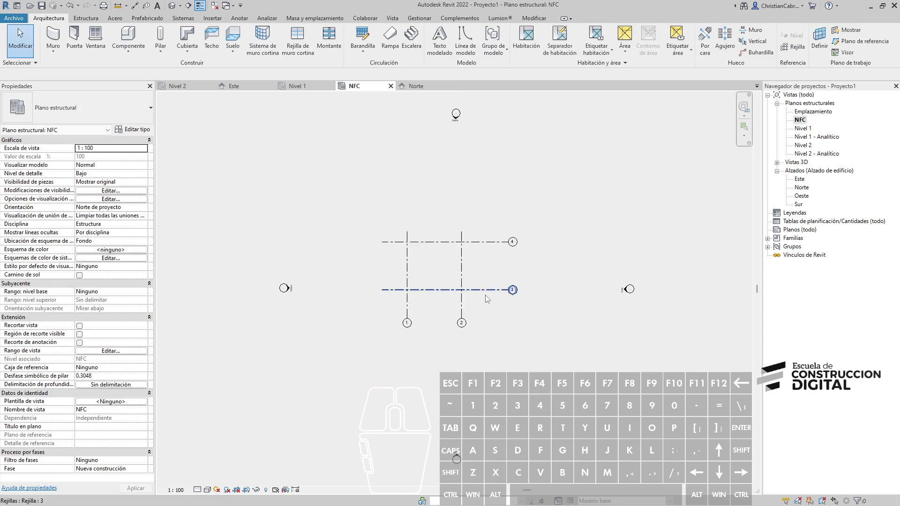
pyautogui.doubleClick(809, 129)
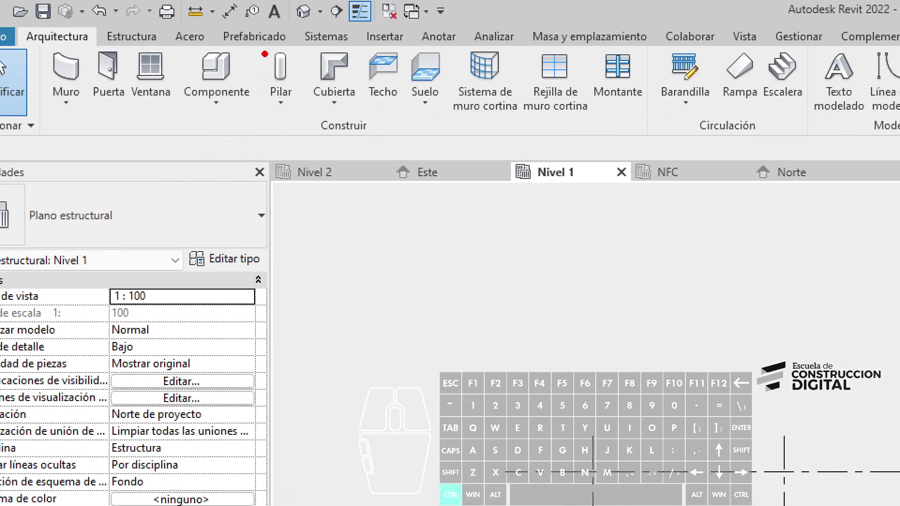
# Step: Examine the structural and architectural column options and the type preset for a new structural column
pyautogui.keyDown('ctrl'); pyautogui.moveTo(261, 56); pyautogui.dragTo(309, 128); pyautogui.keyUp('ctrl')
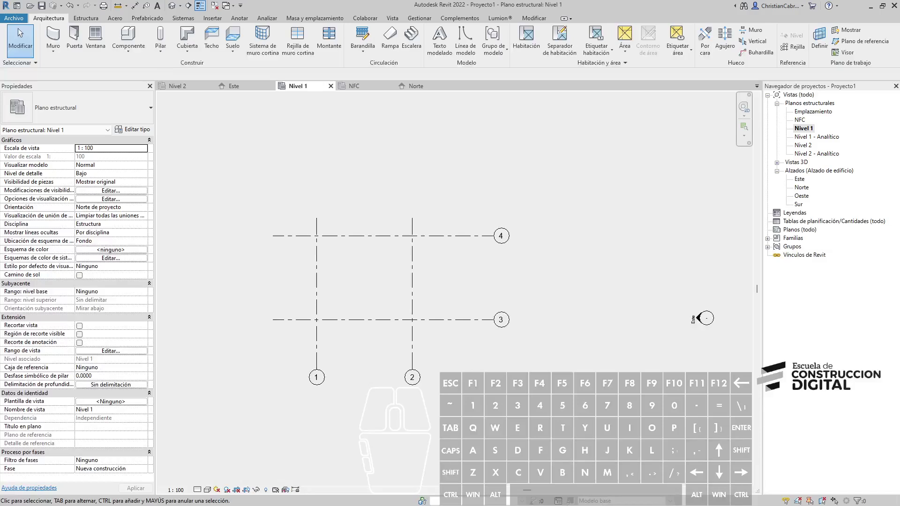
pyautogui.click(161, 51)
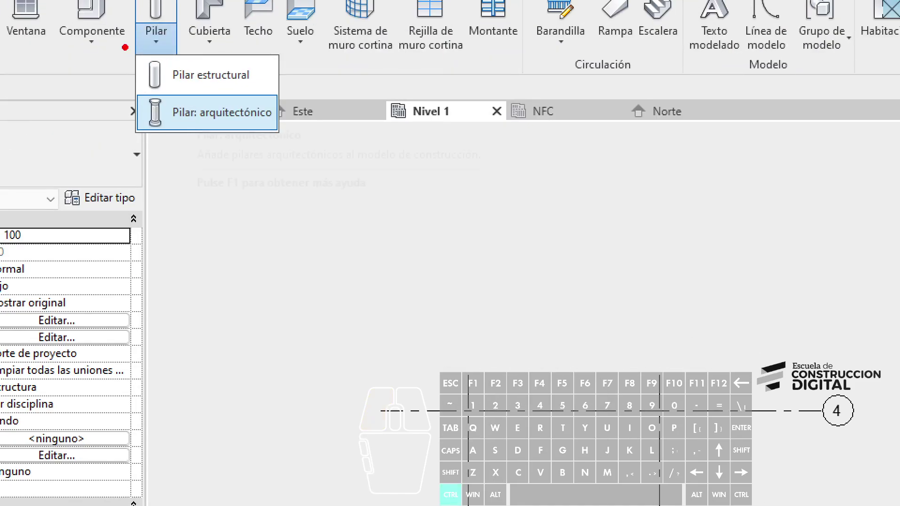
pyautogui.moveTo(143, 53)
pyautogui.keyDown('ctrl'); pyautogui.mouseDown()
pyautogui.moveTo(246, 105)
pyautogui.moveTo(236, 109)
pyautogui.mouseUp(); pyautogui.keyUp('ctrl')
pyautogui.press('Escape')
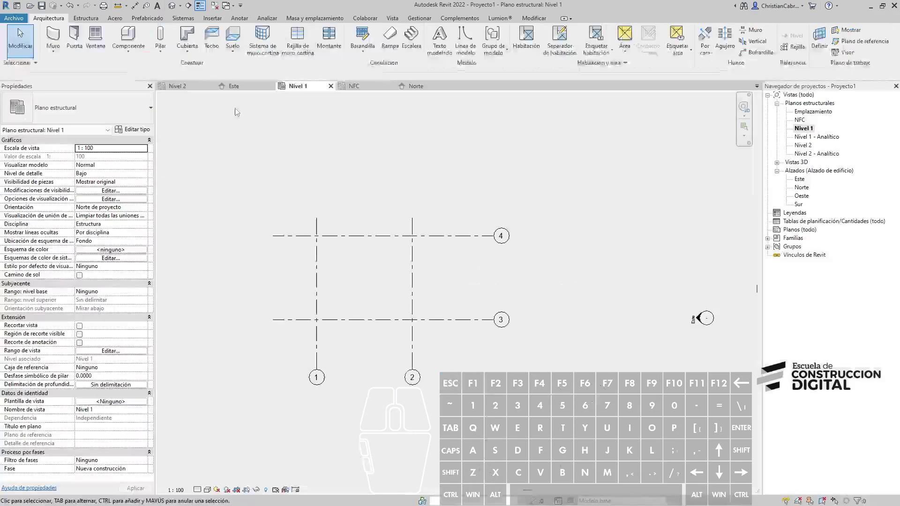
pyautogui.click(80, 20)
pyautogui.keyDown('ctrl'); pyautogui.moveTo(117, 40); pyautogui.dragTo(159, 117); pyautogui.keyUp('ctrl')
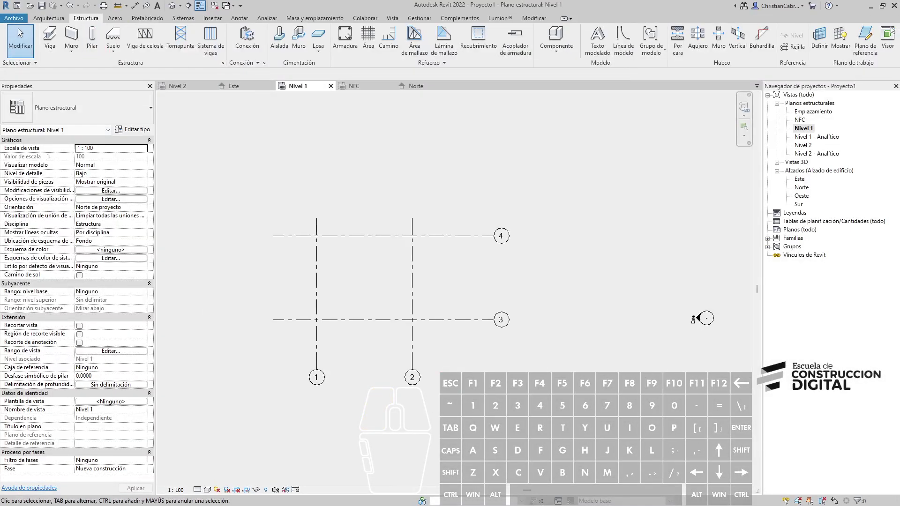
pyautogui.click(92, 40)
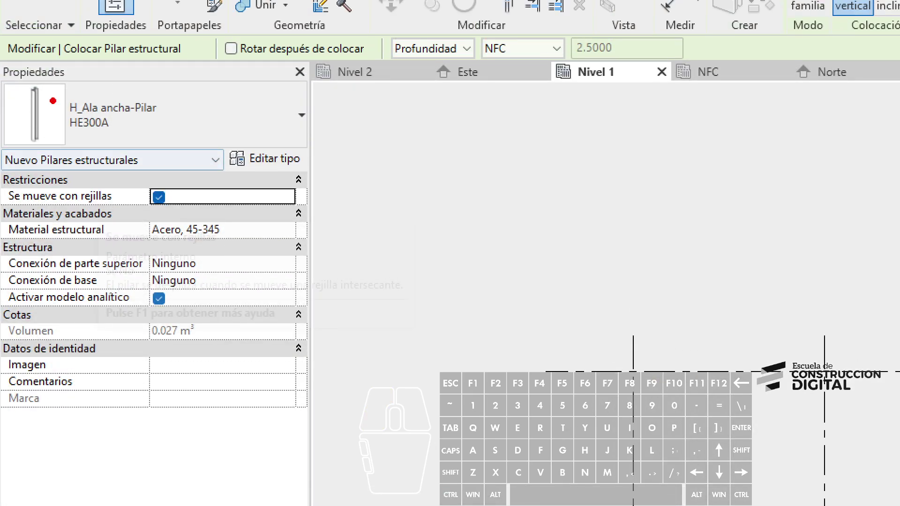
pyautogui.moveTo(3, 78)
pyautogui.keyDown('ctrl'); pyautogui.mouseDown()
pyautogui.moveTo(301, 134)
pyautogui.moveTo(307, 153)
pyautogui.mouseUp(); pyautogui.keyUp('ctrl')
pyautogui.keyDown('ctrl'); pyautogui.keyDown('shift'); pyautogui.moveTo(307, 160); pyautogui.dragTo(366, 300); pyautogui.keyUp('shift'); pyautogui.keyUp('ctrl')
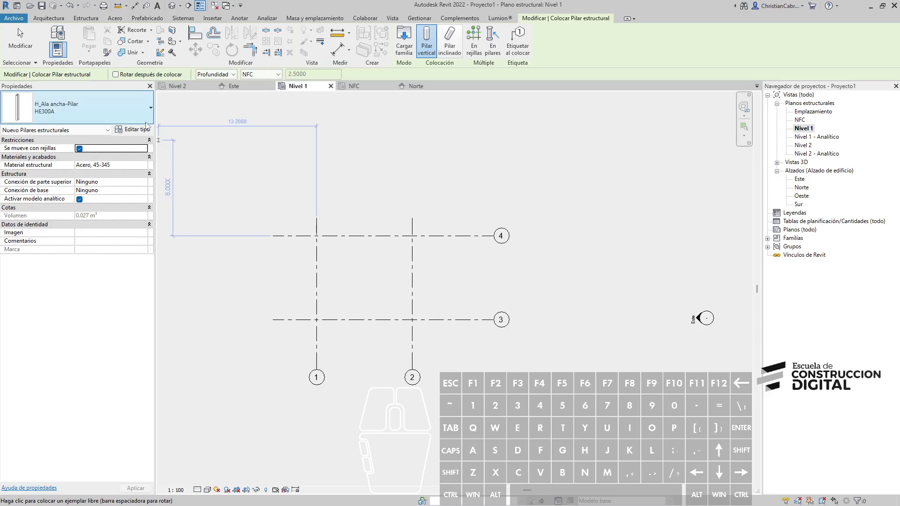
pyautogui.press('Escape')
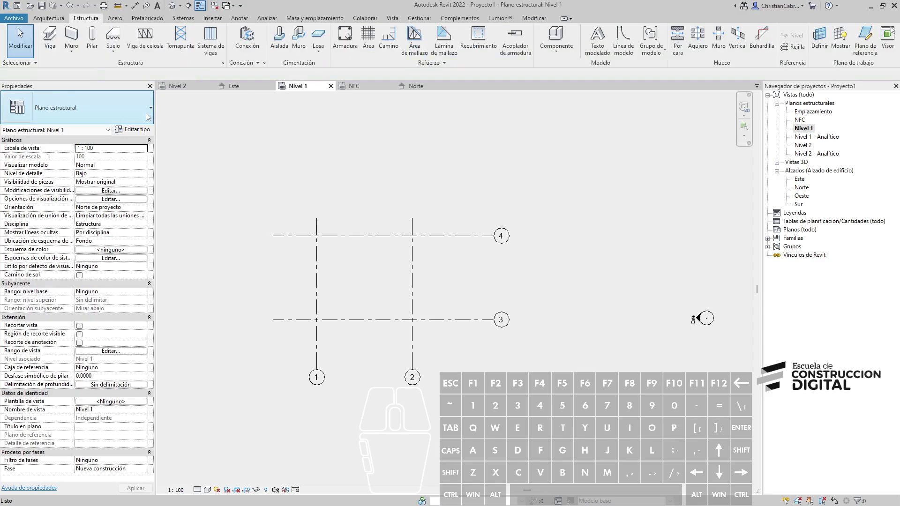
pyautogui.press('Escape')
# Step: Start a vertical structural column and choose the Hormigón-Rectangular-Pilar 300 x 450 type
pyautogui.click(92, 46)
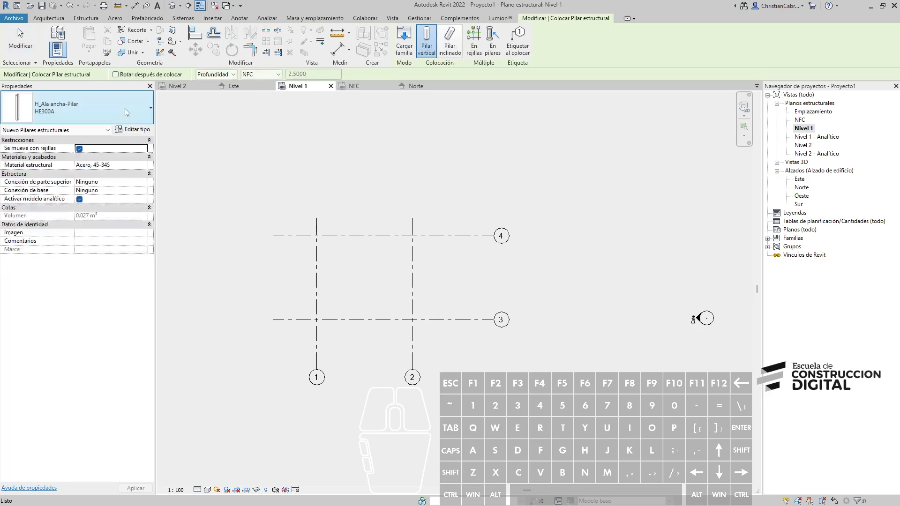
pyautogui.click(126, 113)
pyautogui.hotkey('ctrl', '1')
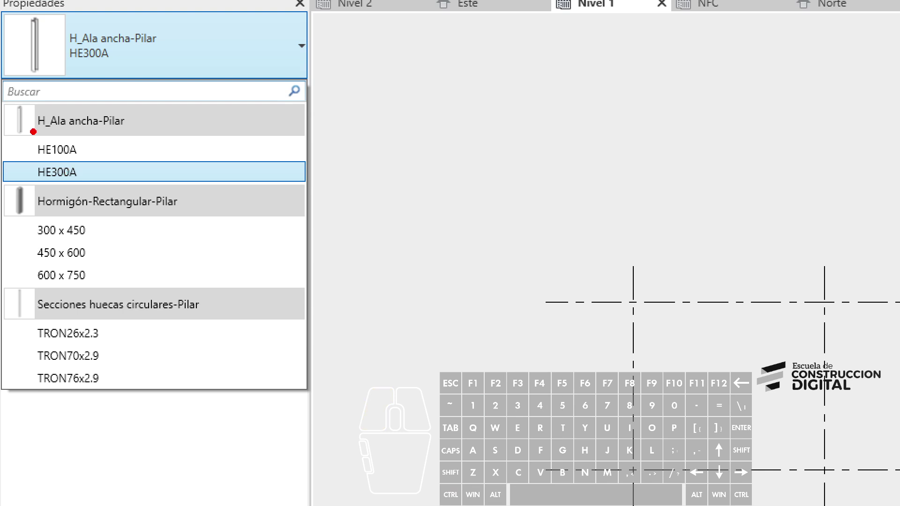
pyautogui.moveTo(1, 99)
pyautogui.keyDown('ctrl'); pyautogui.mouseDown()
pyautogui.moveTo(261, 419)
pyautogui.moveTo(287, 404)
pyautogui.mouseUp(); pyautogui.keyUp('ctrl')
pyautogui.moveTo(142, 358); pyautogui.dragTo(192, 338)
pyautogui.moveTo(128, 256); pyautogui.dragTo(167, 233)
pyautogui.moveTo(133, 161); pyautogui.dragTo(177, 112)
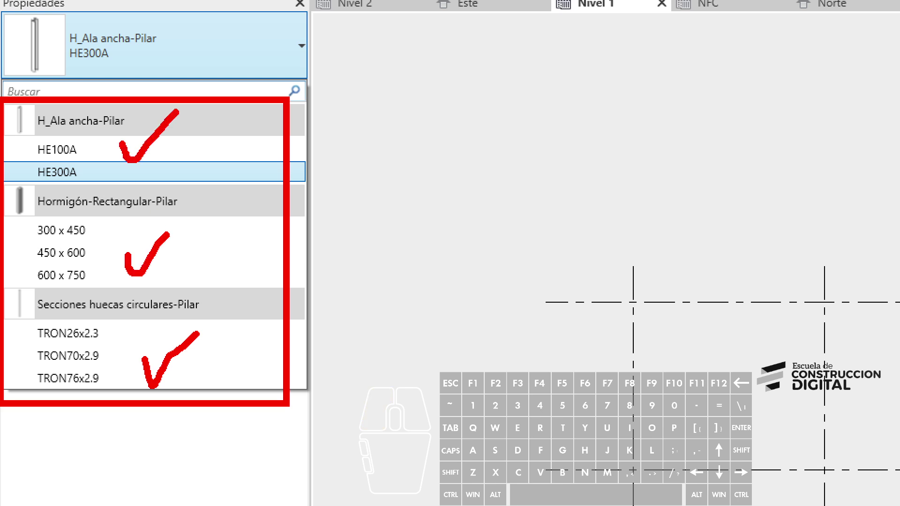
pyautogui.press('Escape')
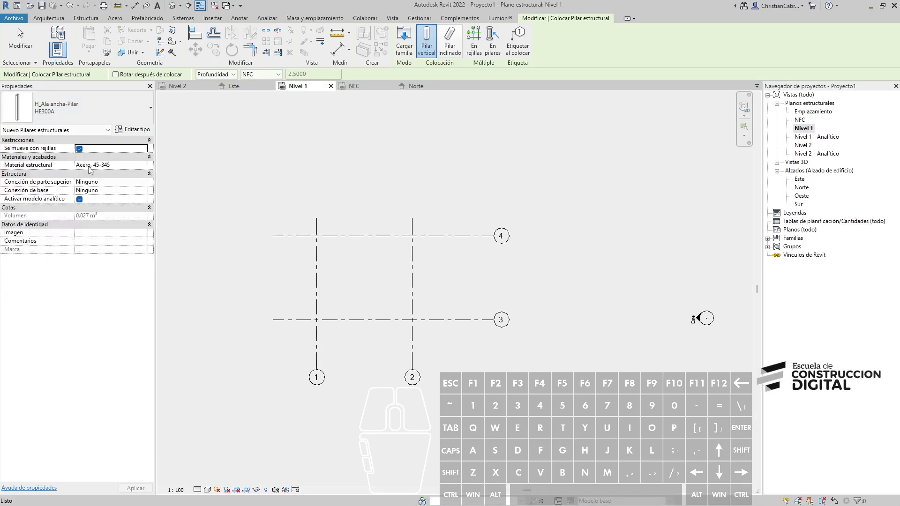
pyautogui.click(85, 120)
pyautogui.click(48, 203)
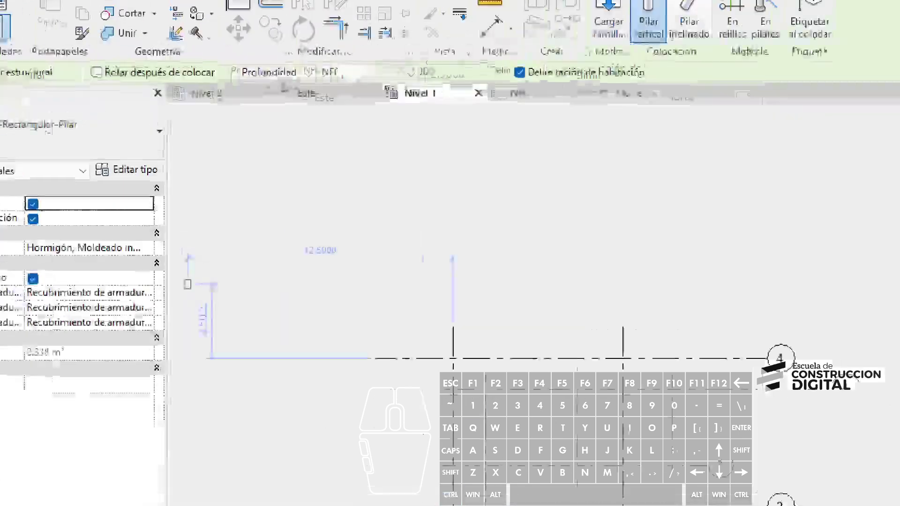
# Step: Place a column at the intersection of grids 1 and 3, using Altura up to Nivel 2
pyautogui.click(135, 68)
pyautogui.moveTo(74, 53)
pyautogui.keyDown('ctrl'); pyautogui.mouseDown()
pyautogui.moveTo(365, 76)
pyautogui.moveTo(411, 90)
pyautogui.mouseUp(); pyautogui.keyUp('ctrl')
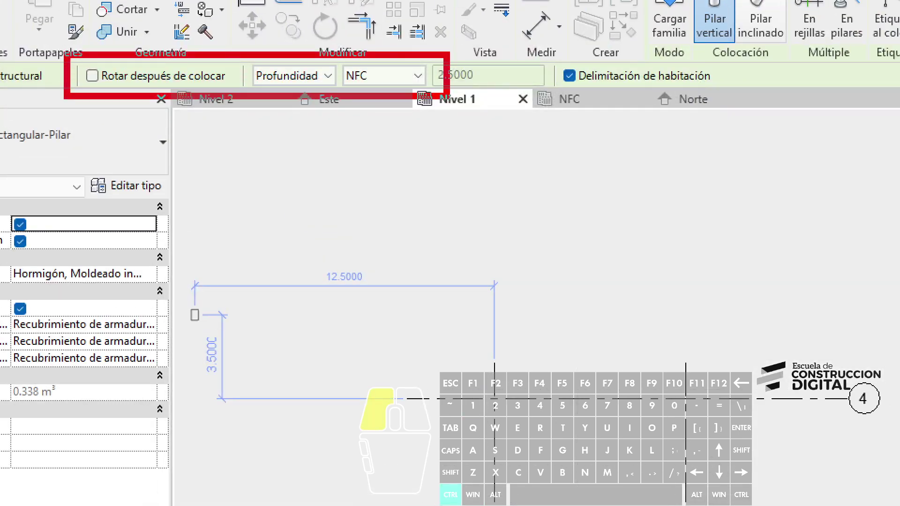
pyautogui.keyDown('ctrl'); pyautogui.keyDown('shift'); pyautogui.moveTo(304, 102); pyautogui.dragTo(347, 250); pyautogui.keyUp('shift'); pyautogui.keyUp('ctrl')
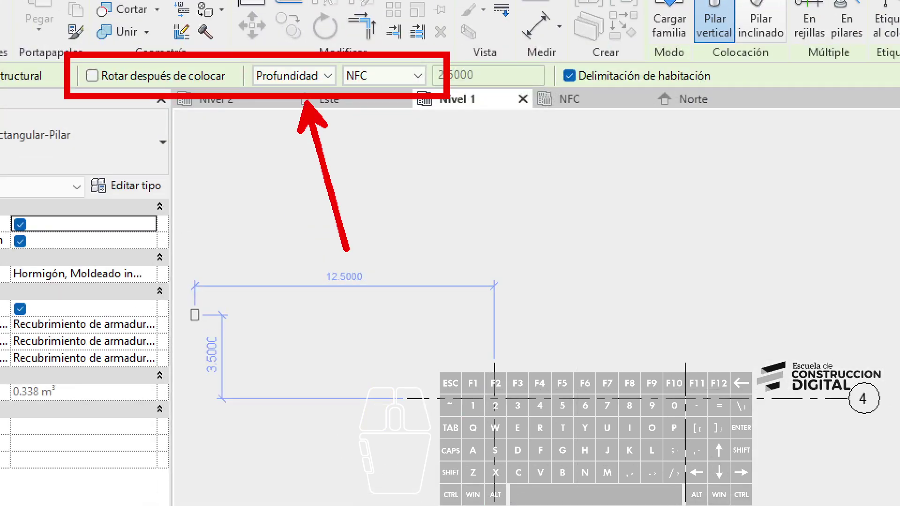
pyautogui.keyDown('ctrl'); pyautogui.keyDown('shift'); pyautogui.moveTo(383, 110); pyautogui.dragTo(425, 283); pyautogui.keyUp('shift'); pyautogui.keyUp('ctrl')
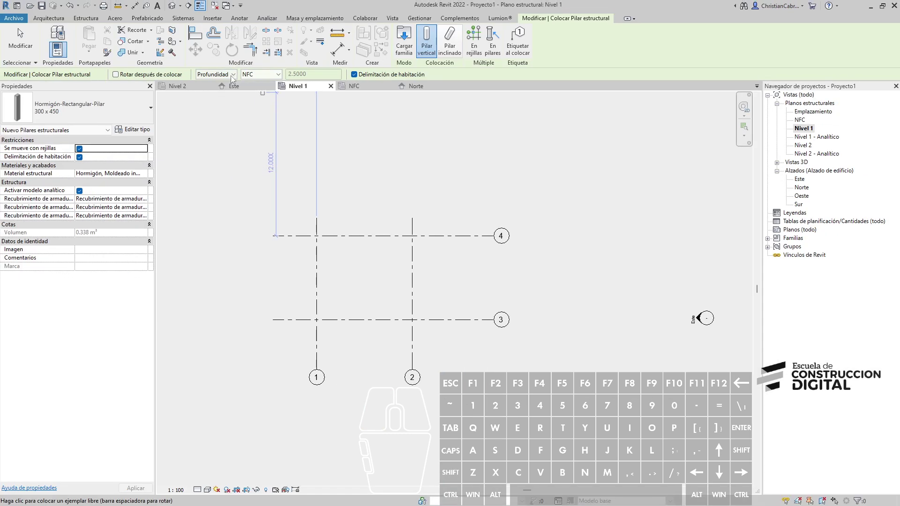
pyautogui.click(311, 76)
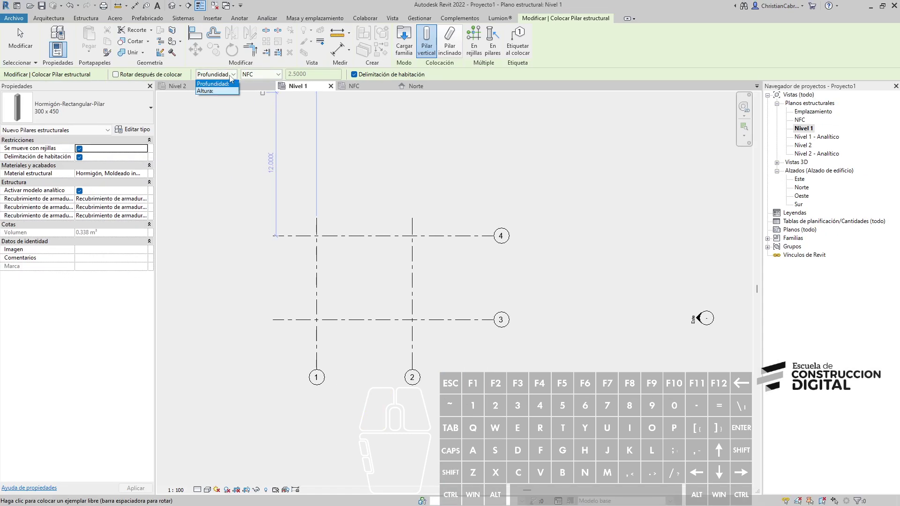
pyautogui.click(228, 92)
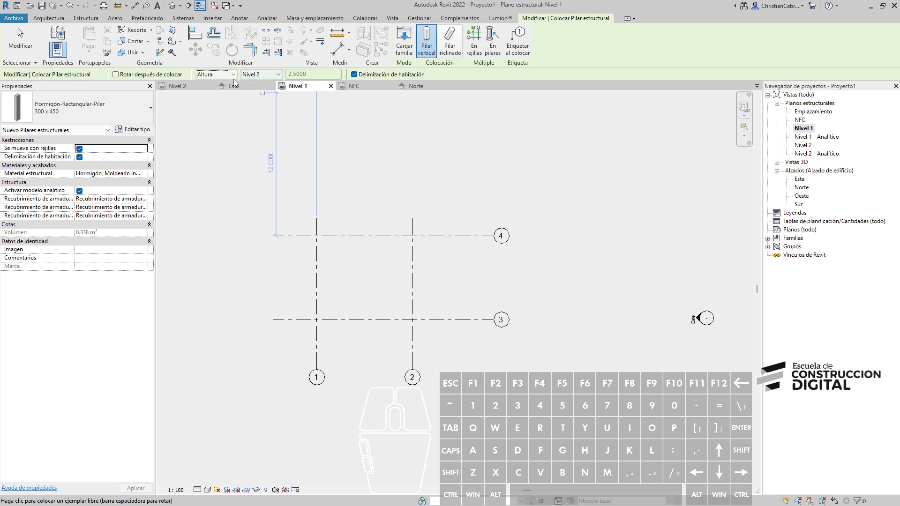
pyautogui.scroll(3, 336, 321)
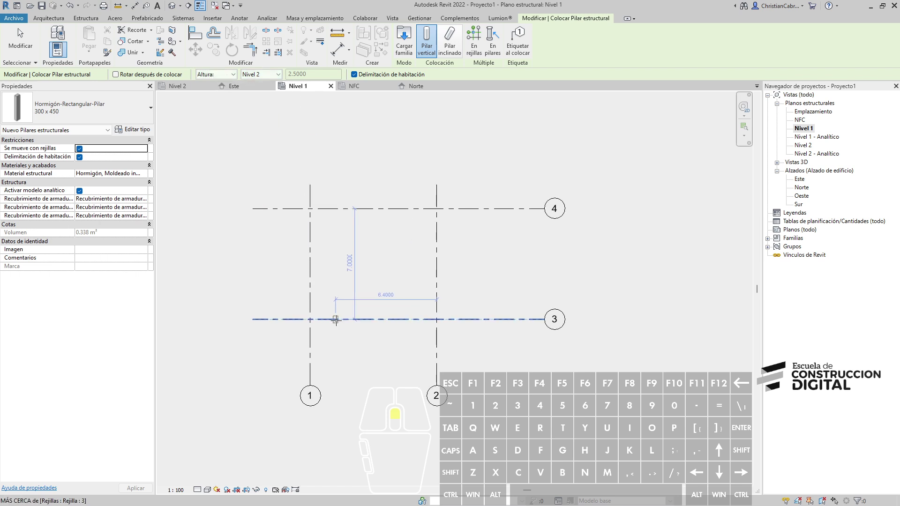
pyautogui.click(302, 319)
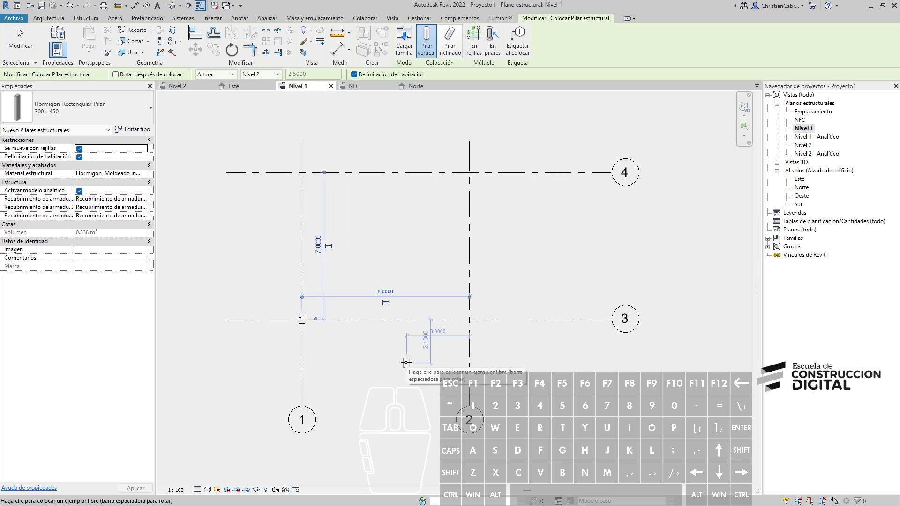
# Step: Place a second column at the intersection of grids 2 and 3, using Profundidad down to NFC
pyautogui.click(233, 74)
pyautogui.click(213, 83)
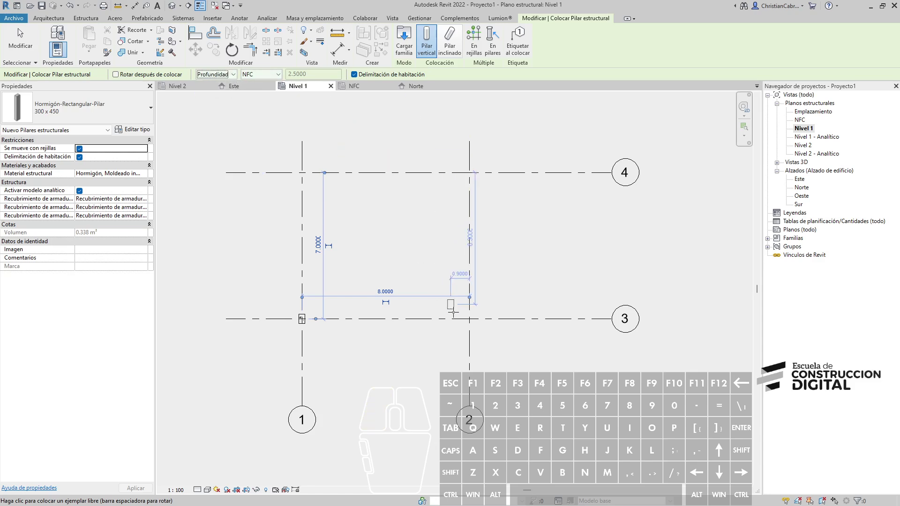
pyautogui.click(469, 319)
pyautogui.press('Escape')
pyautogui.press('Escape')
# Step: Draw a section line just below grid 3 across both columns, looking towards them, and open the section view
pyautogui.scroll(3, 446, 348)
pyautogui.scroll(-2, 320, 339)
pyautogui.moveTo(276, 373); pyautogui.dragTo(302, 374, button='middle')
pyautogui.click(188, 5)
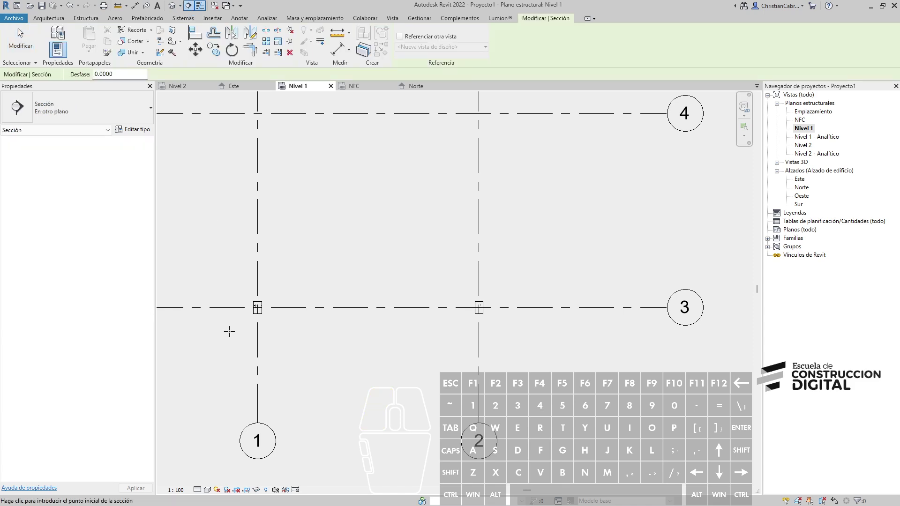
pyautogui.click(230, 330)
pyautogui.click(511, 330)
pyautogui.press('Escape')
pyautogui.doubleClick(226, 343)
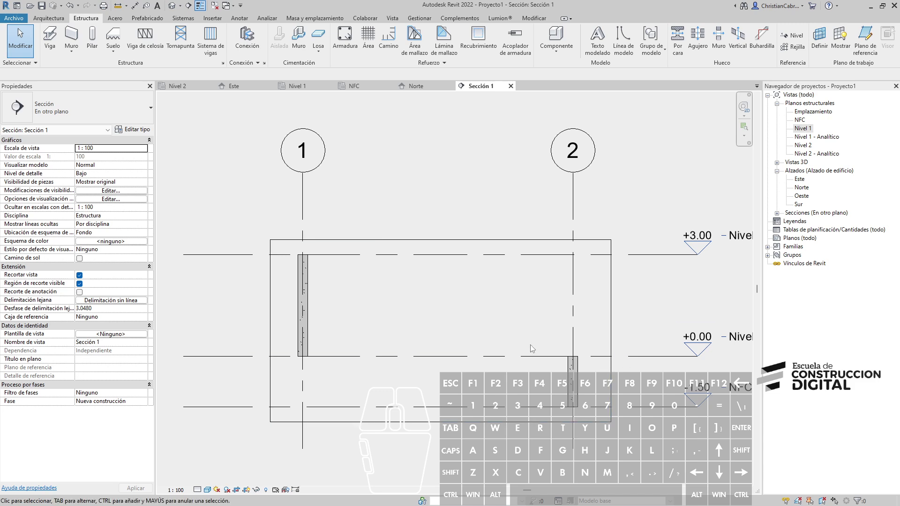
# Step: Set both columns' top level to Nivel 2 and their base level to NFC
pyautogui.click(304, 319)
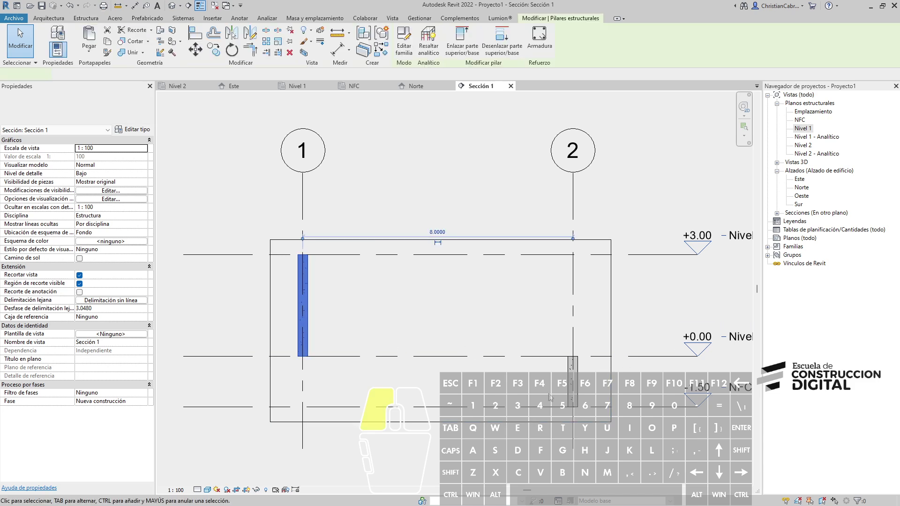
pyautogui.keyDown('ctrl'); pyautogui.click(573, 379); pyautogui.keyUp('ctrl')
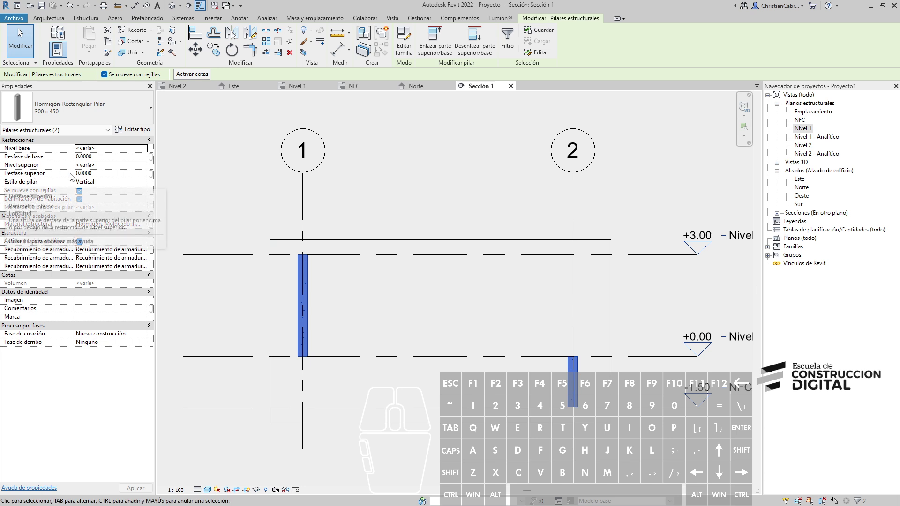
pyautogui.click(144, 168)
pyautogui.click(143, 165)
pyautogui.click(87, 187)
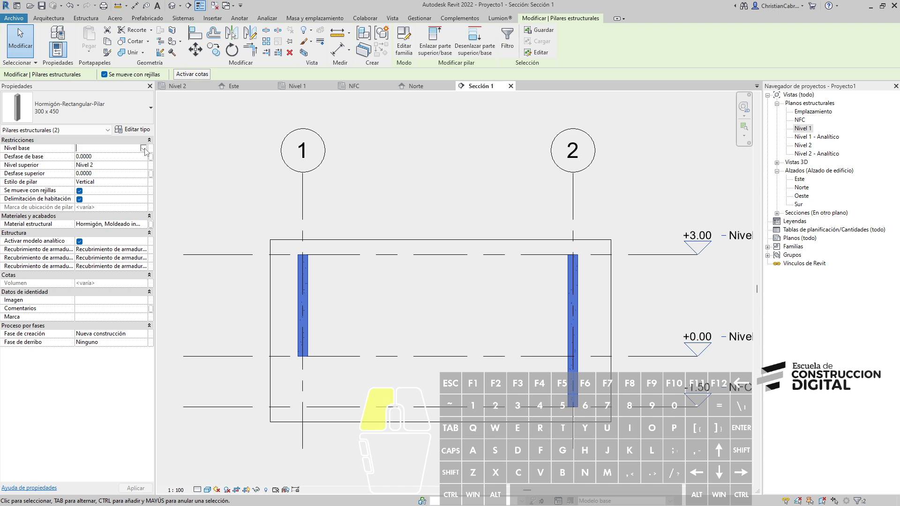
pyautogui.click(146, 152)
pyautogui.click(90, 158)
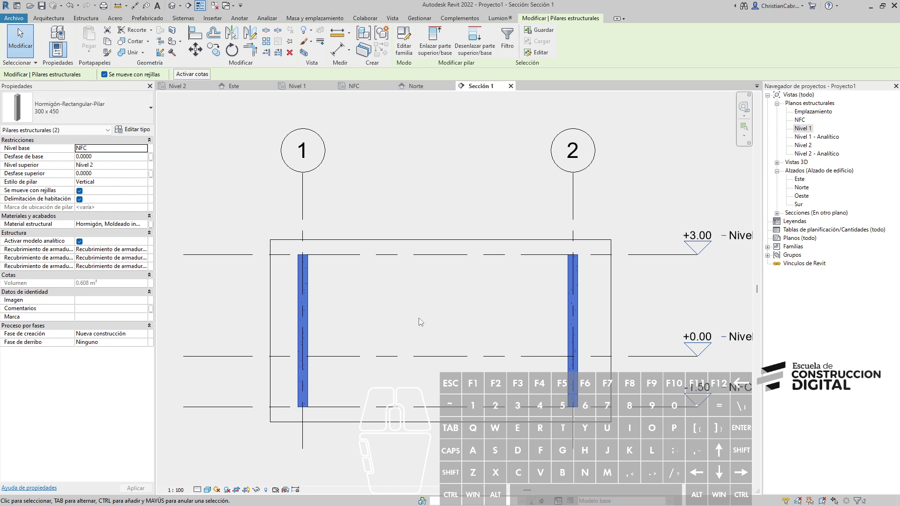
pyautogui.click(418, 318)
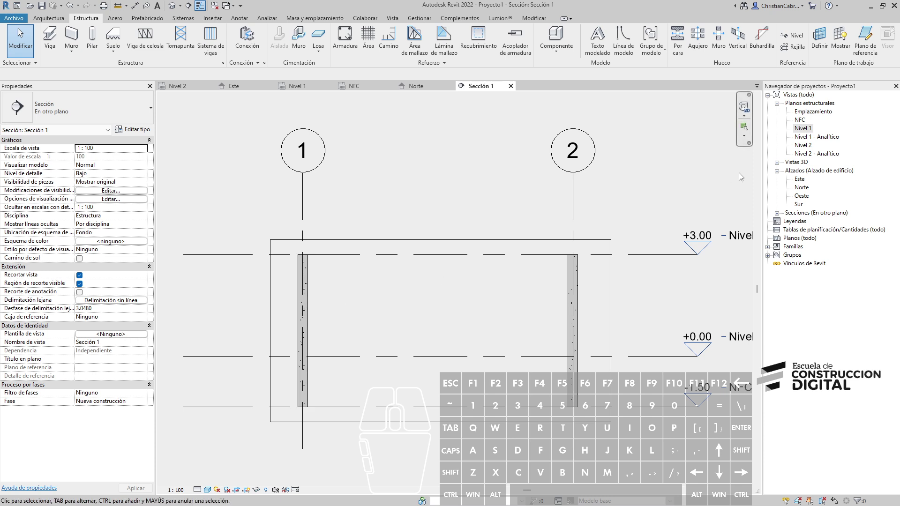
# Step: Return to the Nivel 1 structural plan and check the location mark of the column on grid 1
pyautogui.doubleClick(803, 128)
pyautogui.scroll(5, 277, 298)
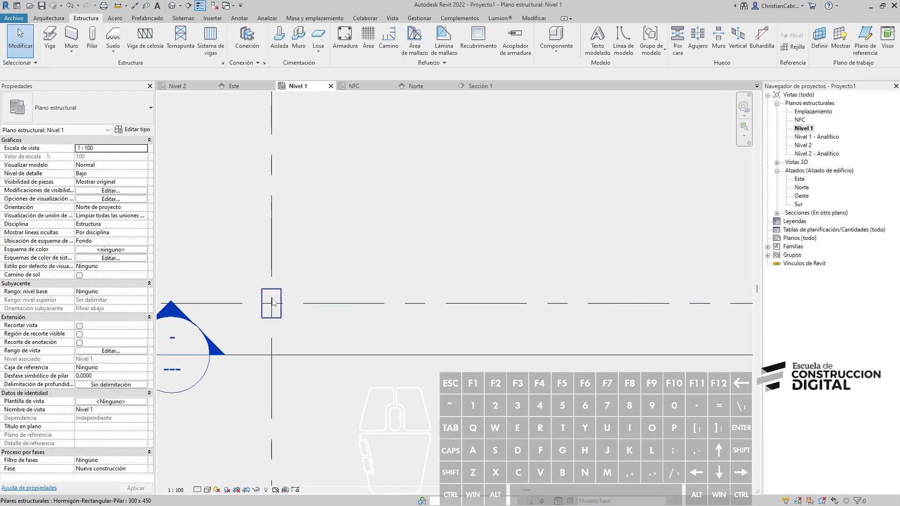
pyautogui.click(278, 297)
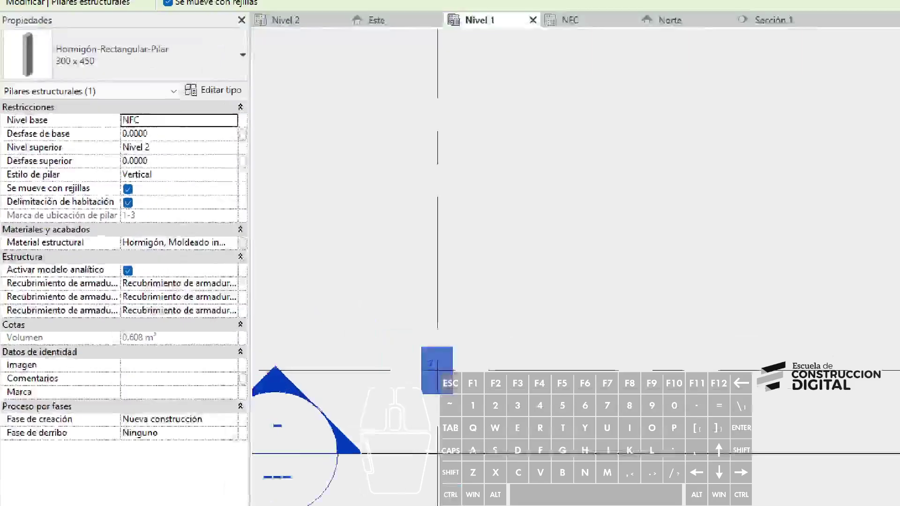
pyautogui.click(66, 173)
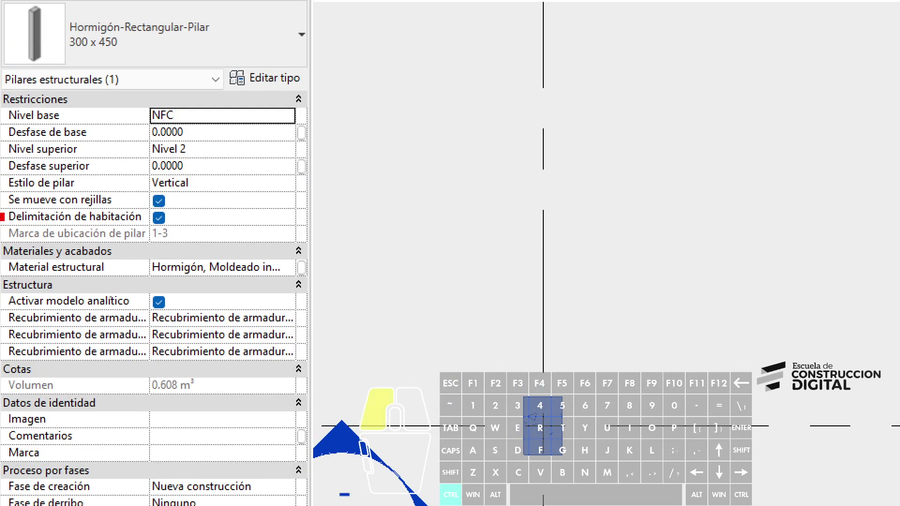
pyautogui.keyDown('ctrl'); pyautogui.moveTo(2, 216); pyautogui.dragTo(206, 250); pyautogui.keyUp('ctrl')
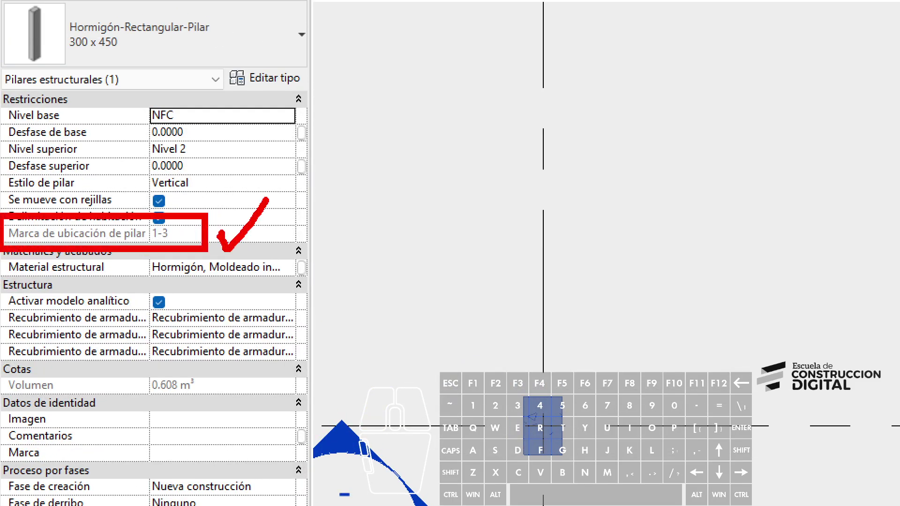
pyautogui.press('Escape')
pyautogui.press('Escape')
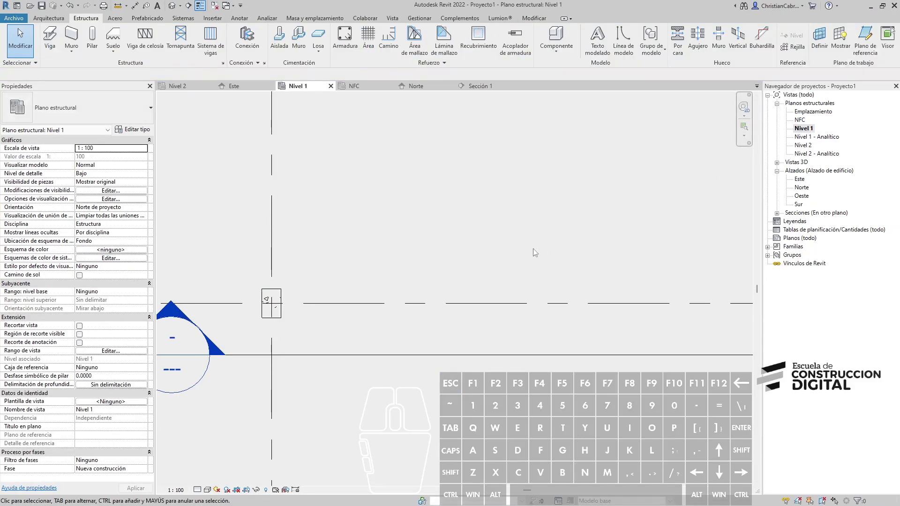
# Step: Rename horizontal grid 3 as A and horizontal grid 4 as B
pyautogui.scroll(-5, 342, 395)
pyautogui.doubleClick(588, 370)
pyautogui.write('A')
pyautogui.click(554, 325)
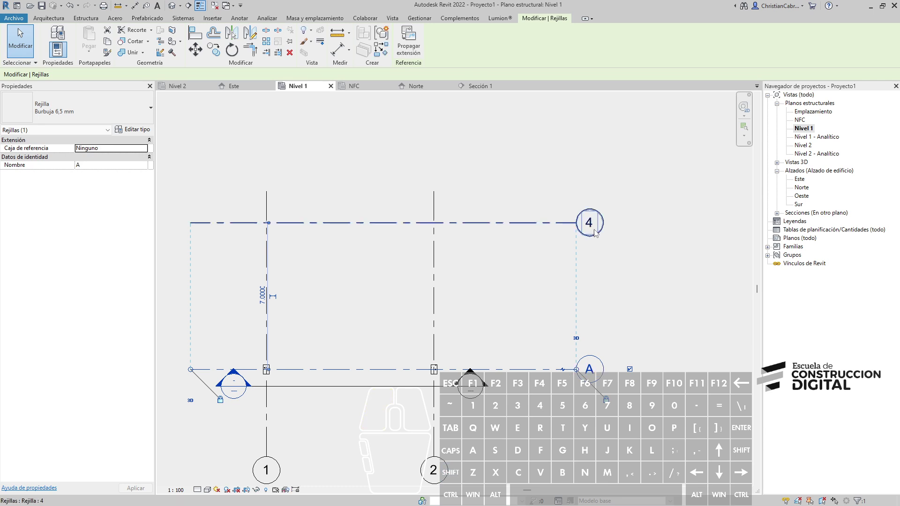
pyautogui.doubleClick(595, 230)
pyautogui.write('B')
pyautogui.click(510, 188)
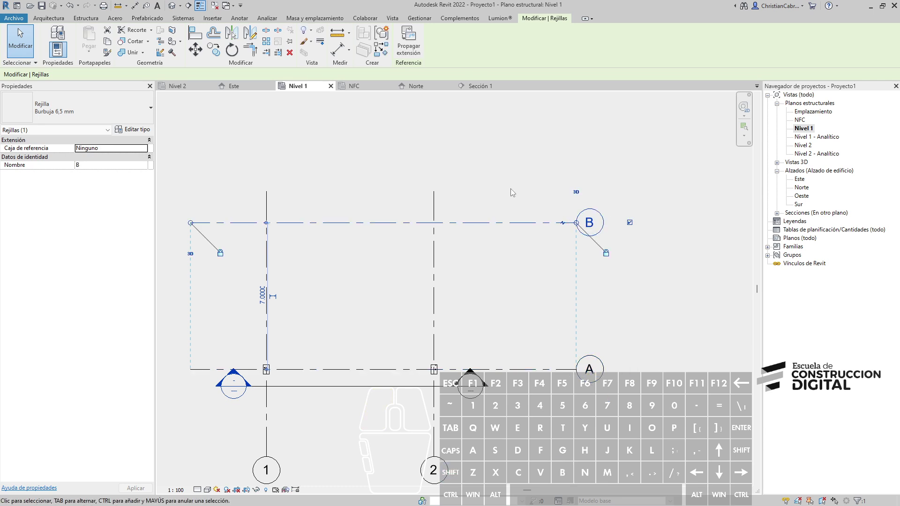
pyautogui.click(362, 304)
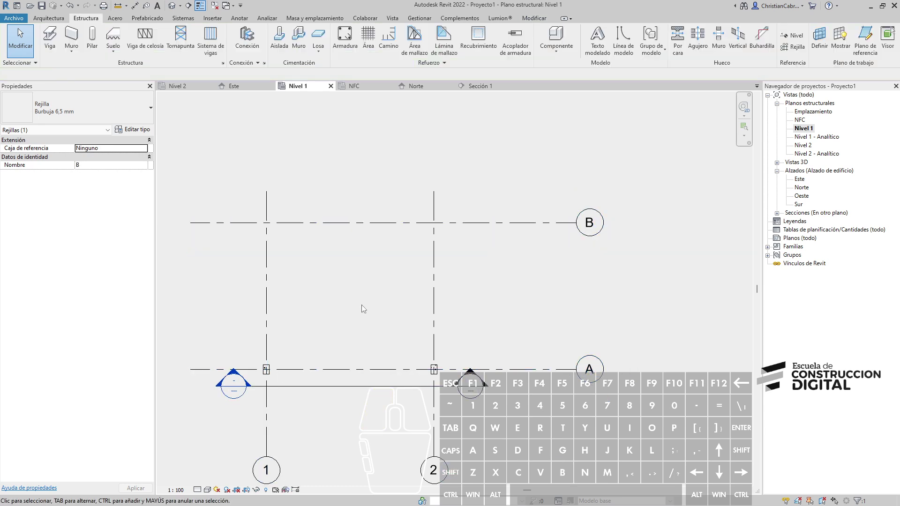
# Step: Check the location mark of the column at the intersection of grids A and 1
pyautogui.scroll(1, 267, 378)
pyautogui.click(266, 367)
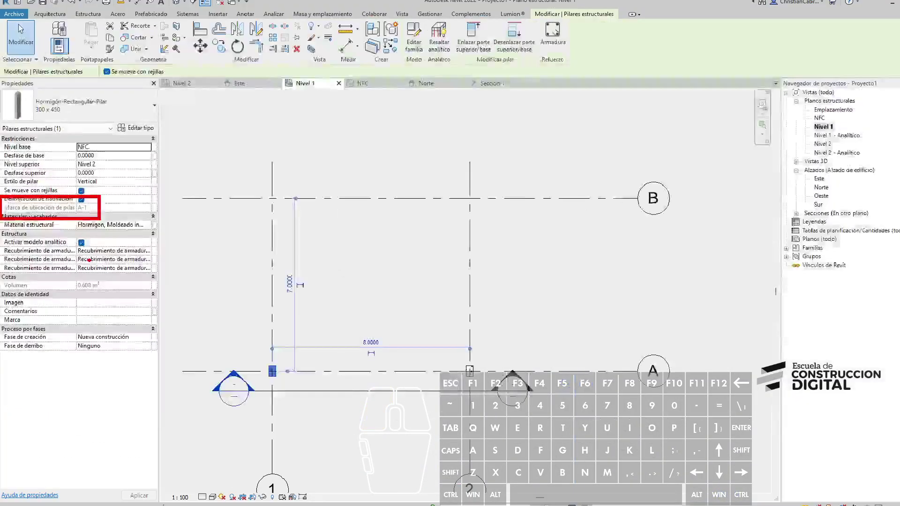
pyautogui.click(689, 403)
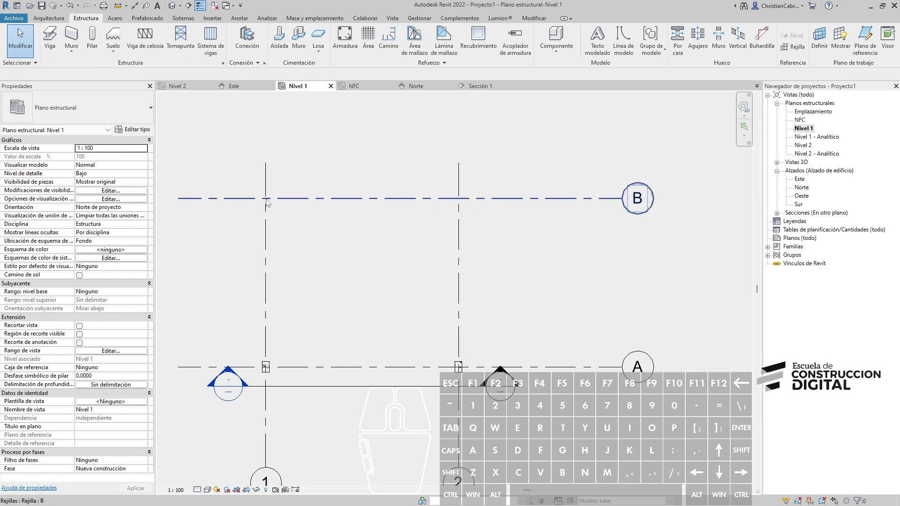
# Step: Review the available Hormigón-Rectangular-Pilar sizes for a new structural column, without placing one
pyautogui.click(94, 45)
pyautogui.click(80, 115)
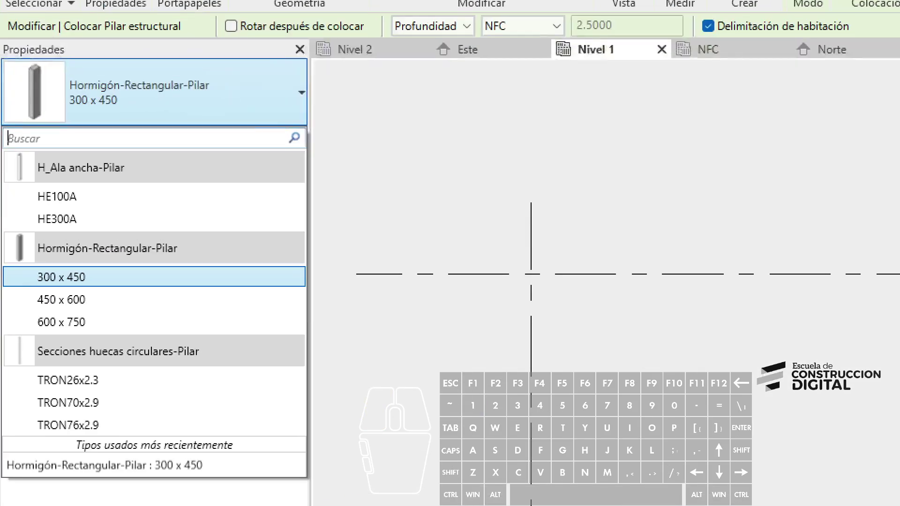
pyautogui.moveTo(1, 176)
pyautogui.keyDown('ctrl'); pyautogui.mouseDown()
pyautogui.moveTo(313, 310)
pyautogui.moveTo(311, 296)
pyautogui.mouseUp(); pyautogui.keyUp('ctrl')
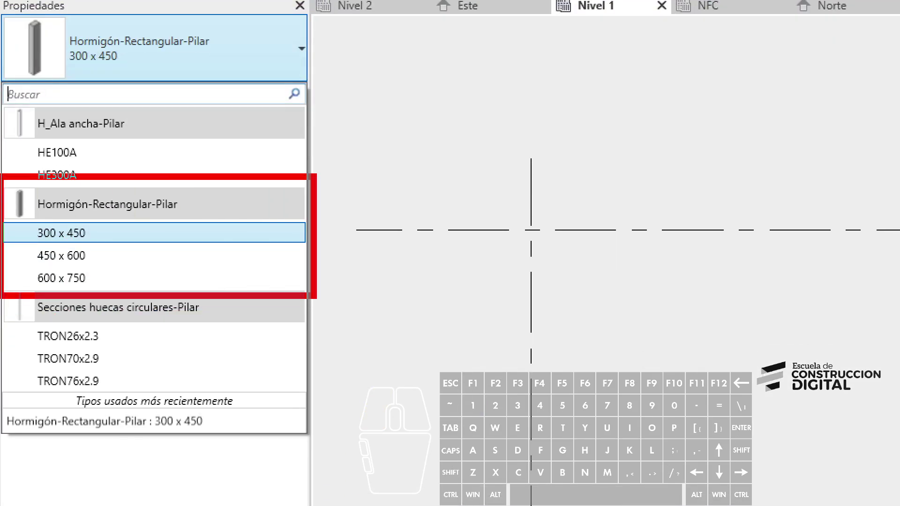
pyautogui.press('Escape')
pyautogui.click(265, 367)
pyautogui.press('Escape')
pyautogui.press('Escape')
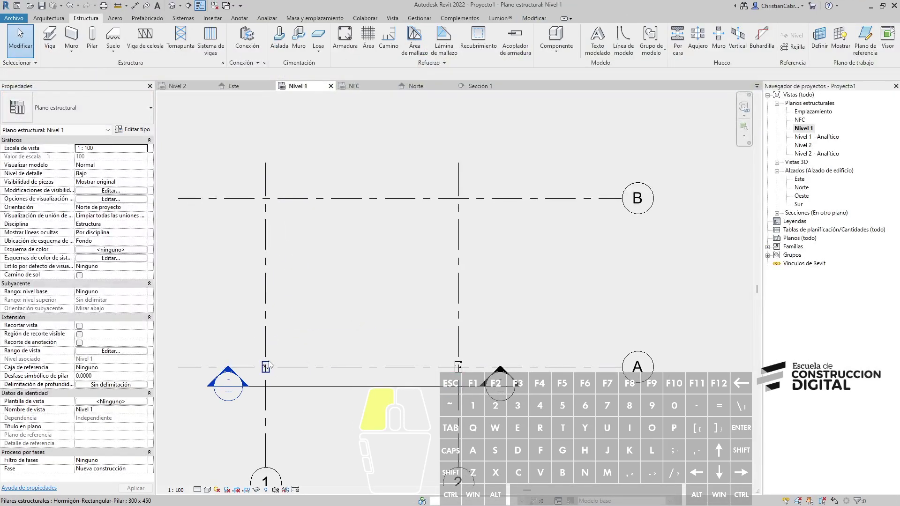
# Step: Duplicate the type of the column at A-1 as 300 x 300 and set its h dimension equal to the 0.3000 b dimension
pyautogui.click(266, 367)
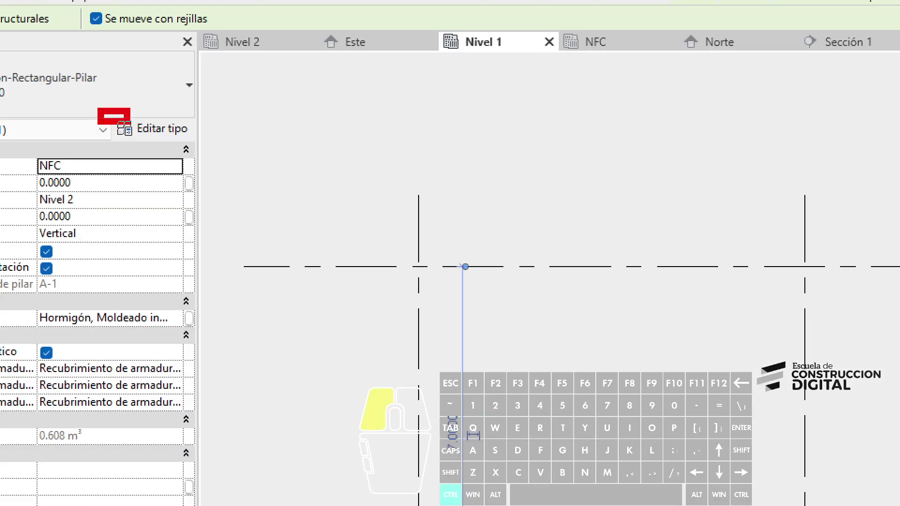
pyautogui.moveTo(127, 122)
pyautogui.keyDown('ctrl'); pyautogui.mouseDown()
pyautogui.moveTo(211, 150)
pyautogui.moveTo(284, 296)
pyautogui.mouseUp(); pyautogui.keyUp('ctrl')
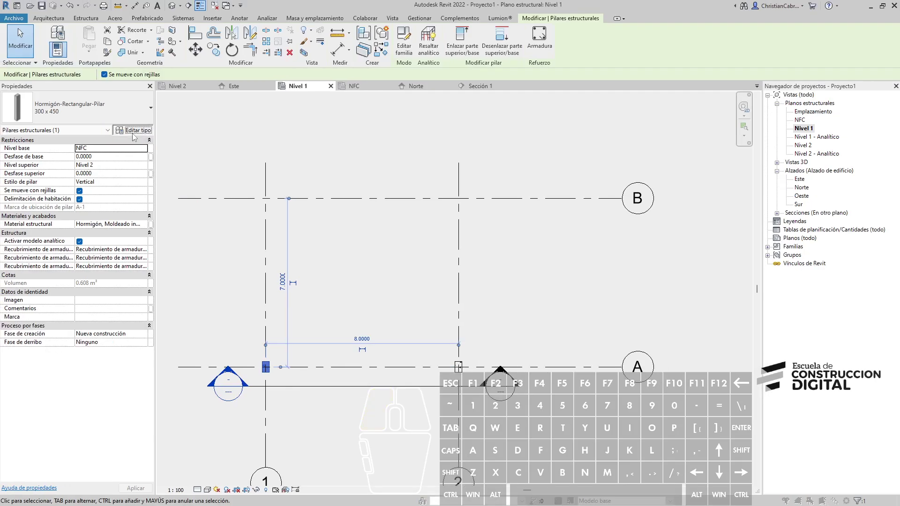
pyautogui.click(134, 130)
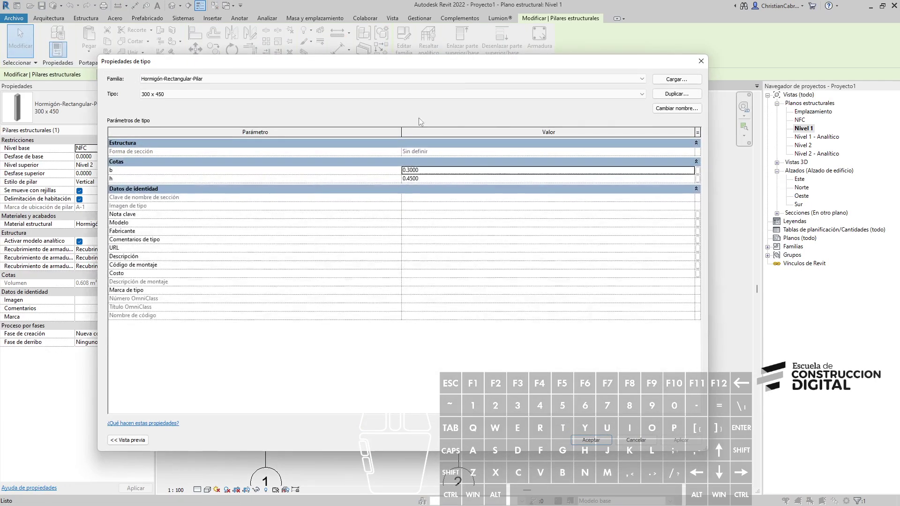
pyautogui.click(677, 93)
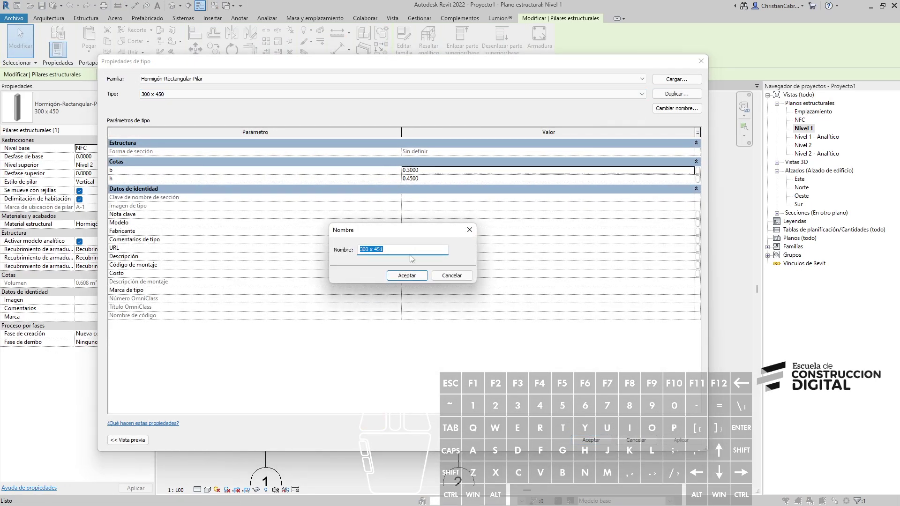
pyautogui.press('BackSpace')
pyautogui.press('BackSpace')
pyautogui.press('BackSpace')
pyautogui.press('Return')
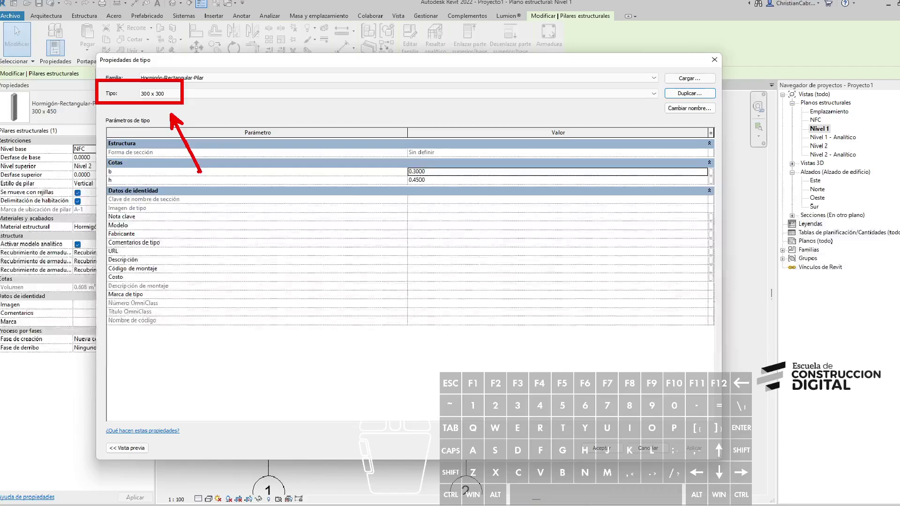
pyautogui.press('Tab')
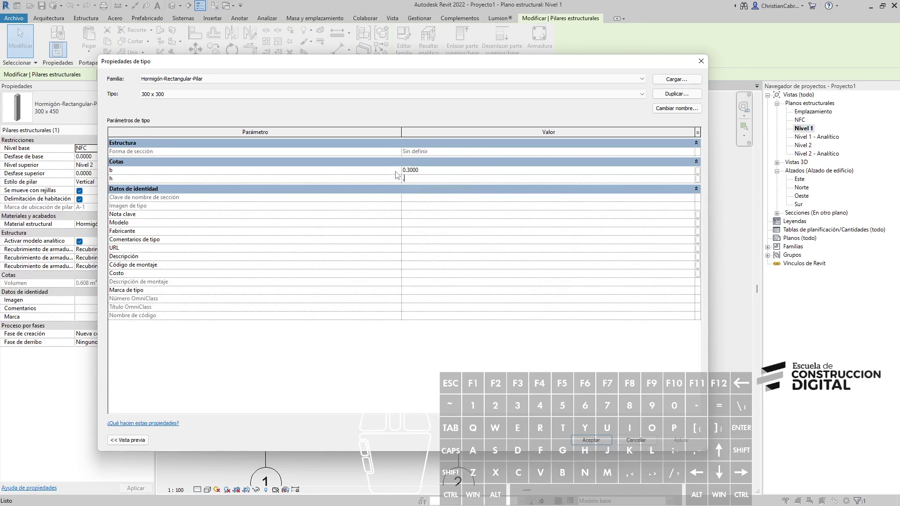
pyautogui.click(603, 444)
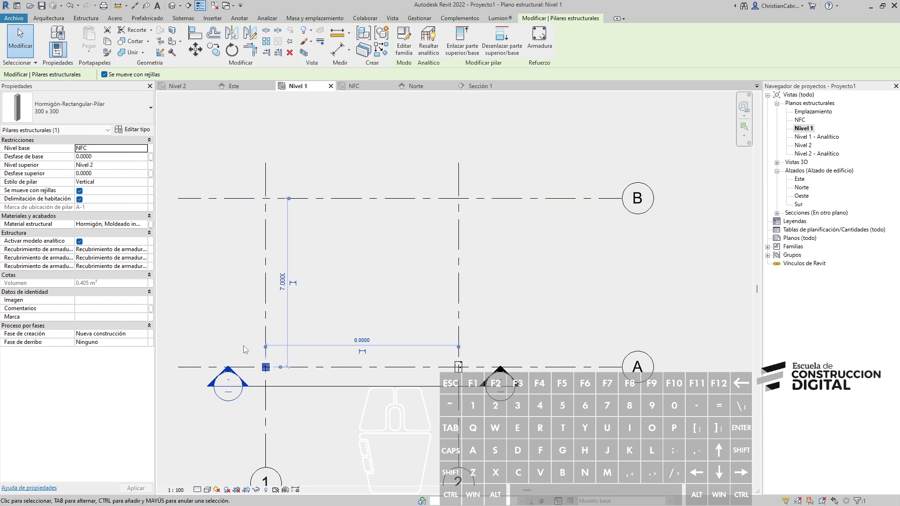
# Step: Create similar 300 x 300 columns from the one at A-1 and place them at intersections B-1 and B-2
pyautogui.scroll(7, 269, 403)
pyautogui.moveTo(457, 406); pyautogui.dragTo(264, 328, button='middle')
pyautogui.moveTo(246, 184); pyautogui.dragTo(556, 305, button='middle')
pyautogui.click(425, 264)
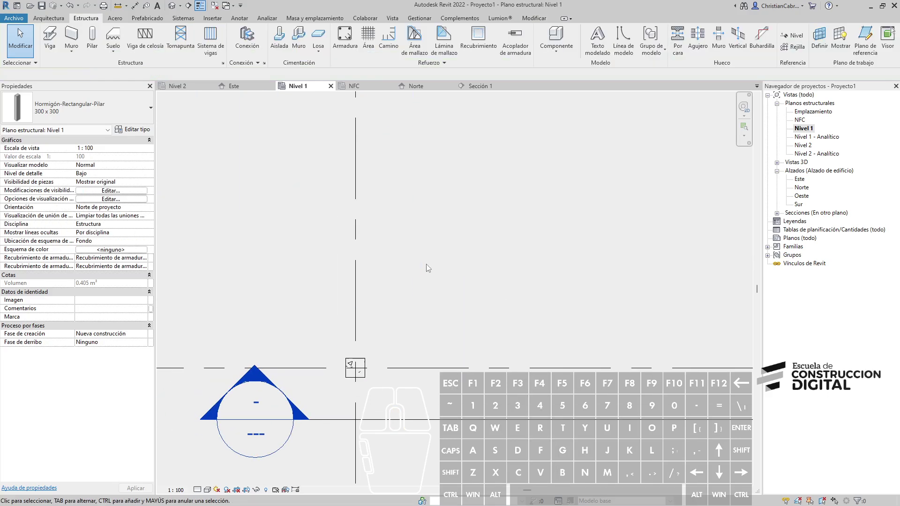
pyautogui.scroll(-2, 431, 252)
pyautogui.scroll(-1, 431, 252)
pyautogui.moveTo(456, 229); pyautogui.dragTo(398, 282, button='middle')
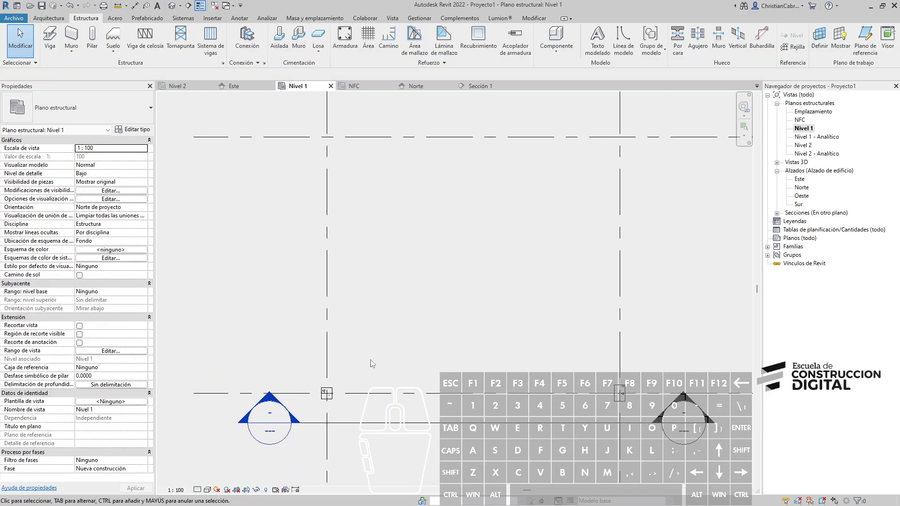
pyautogui.click(328, 394)
pyautogui.press('c')
pyautogui.press('s')
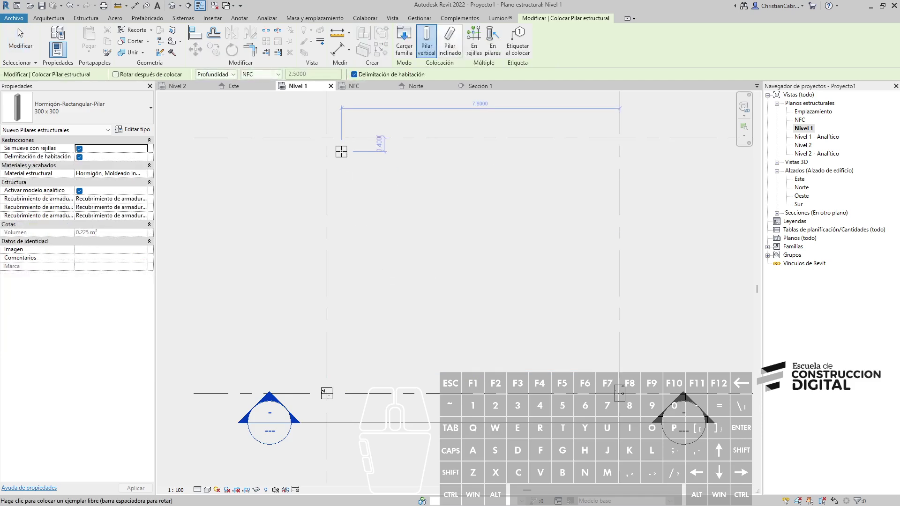
pyautogui.click(326, 137)
pyautogui.click(620, 137)
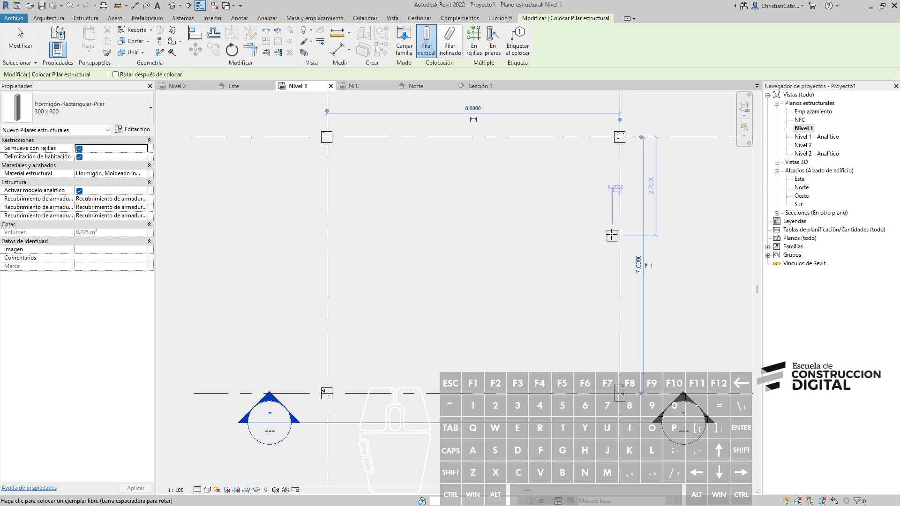
pyautogui.press('Escape')
pyautogui.press('Escape')
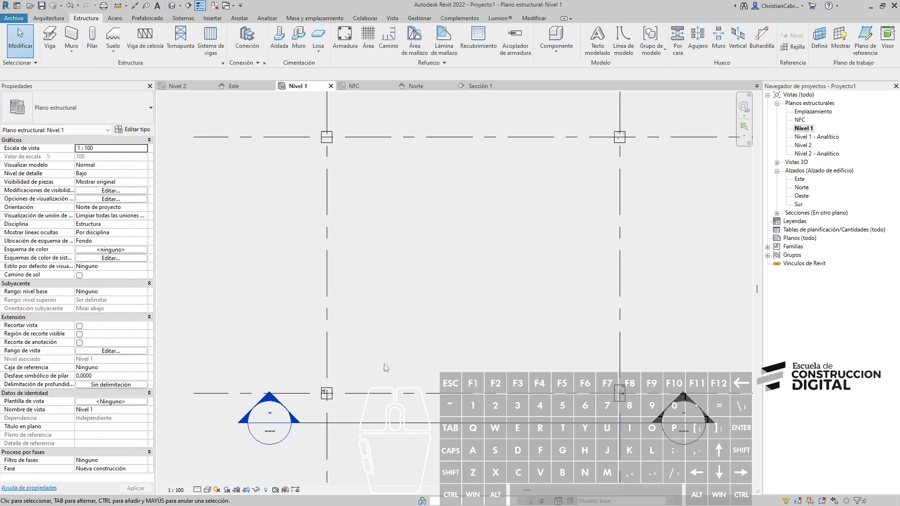
# Step: Copy the column at A-1 to the clipboard, paste it freehand beside intersection B-1, and remove the pasted copy
pyautogui.moveTo(310, 372); pyautogui.dragTo(355, 427)
pyautogui.hotkey('ctrl', 'c')
pyautogui.hotkey('ctrl', 'v')
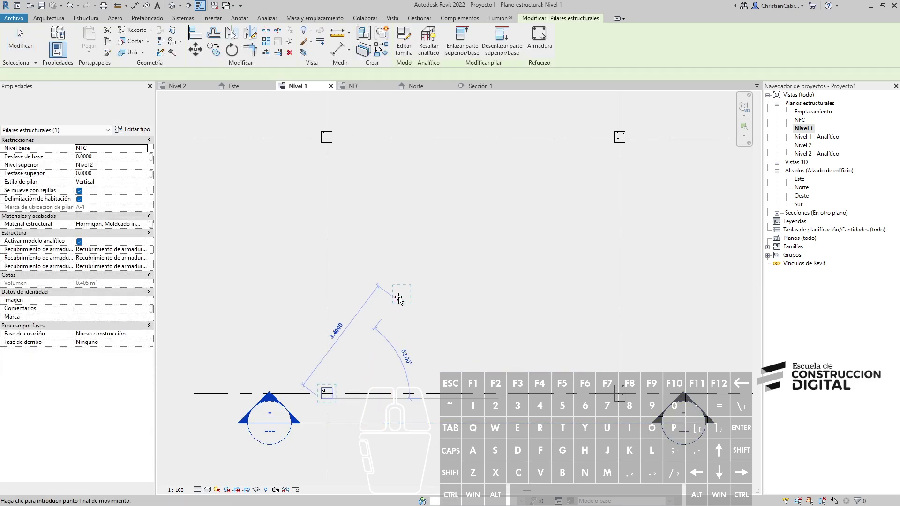
pyautogui.click(359, 170)
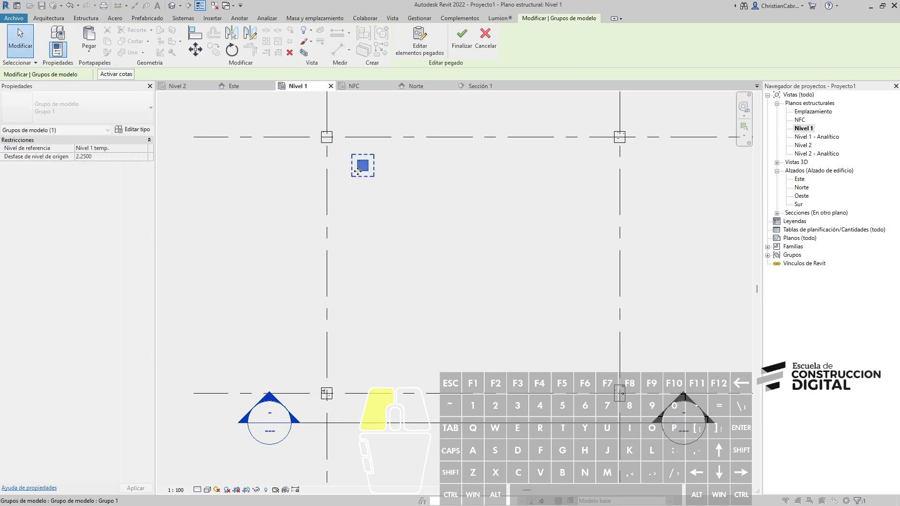
pyautogui.hotkey('ctrl', '2')
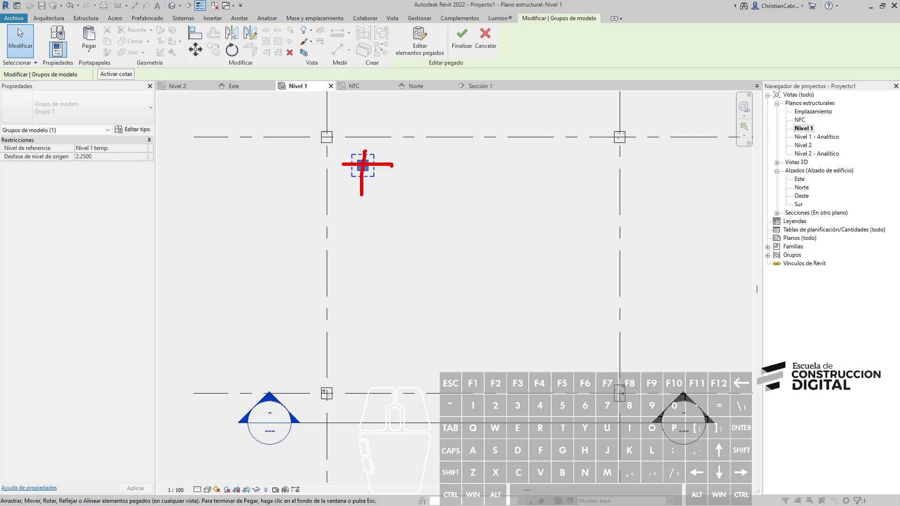
pyautogui.press('Escape')
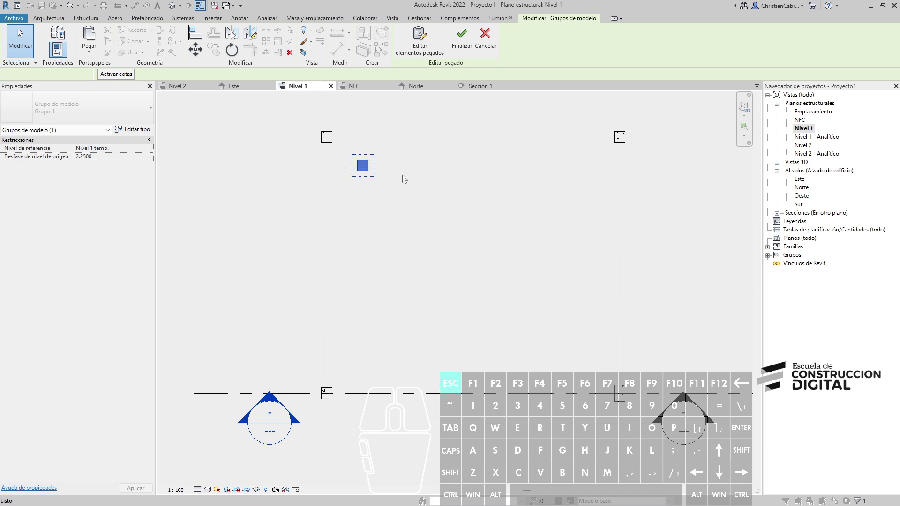
pyautogui.click(367, 170)
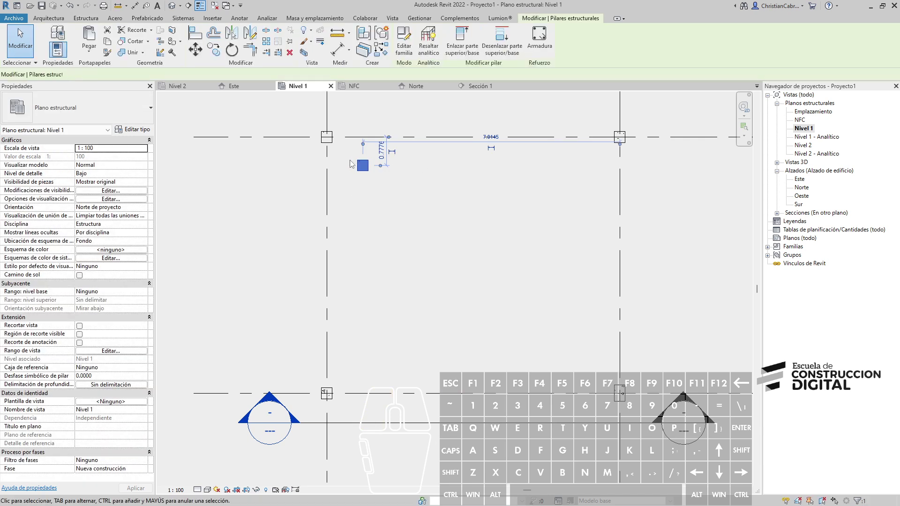
pyautogui.click(349, 160)
# Step: Extend the bubble end of grid B farther beyond grid 2 and lengthen grids 1 and 2 upward past grid B
pyautogui.scroll(-3, 338, 331)
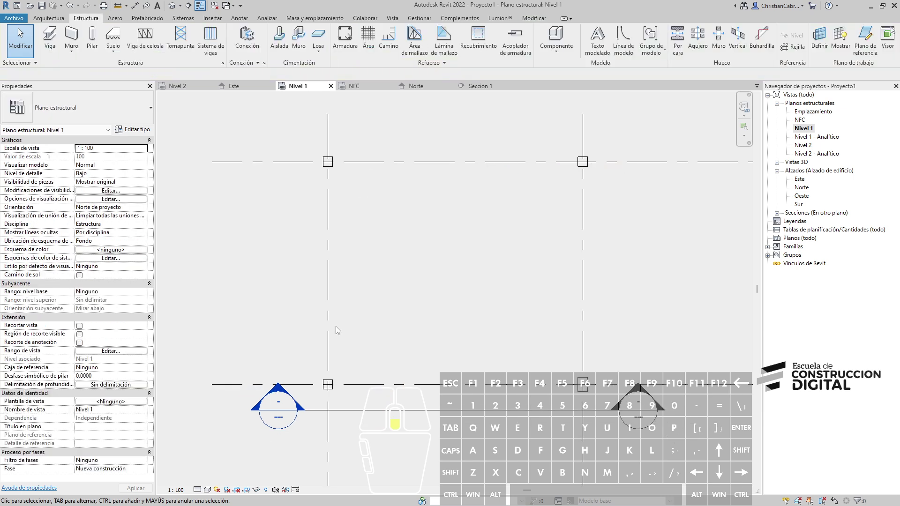
pyautogui.moveTo(443, 300); pyautogui.dragTo(341, 278, button='middle')
pyautogui.click(525, 193)
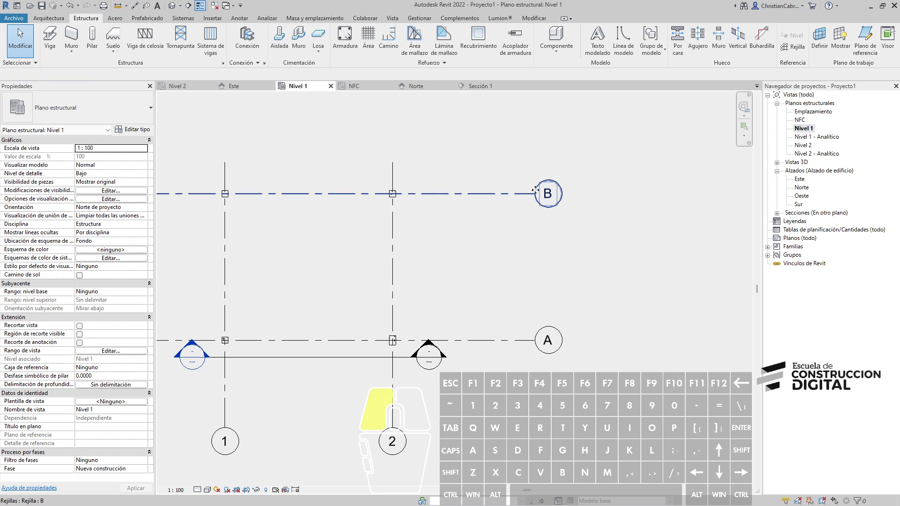
pyautogui.moveTo(535, 194); pyautogui.dragTo(674, 191)
pyautogui.click(393, 174)
pyautogui.moveTo(411, 172); pyautogui.dragTo(486, 347, button='middle')
pyautogui.moveTo(469, 339); pyautogui.dragTo(469, 228)
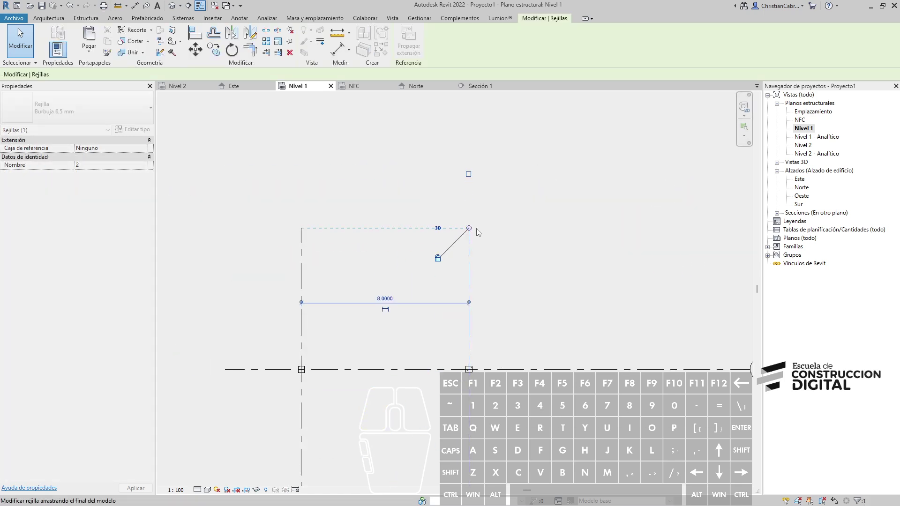
pyautogui.click(515, 288)
# Step: Draw horizontal grid C across grids 1 and 2, about 5 m above grid B
pyautogui.press('g')
pyautogui.press('r')
pyautogui.click(216, 264)
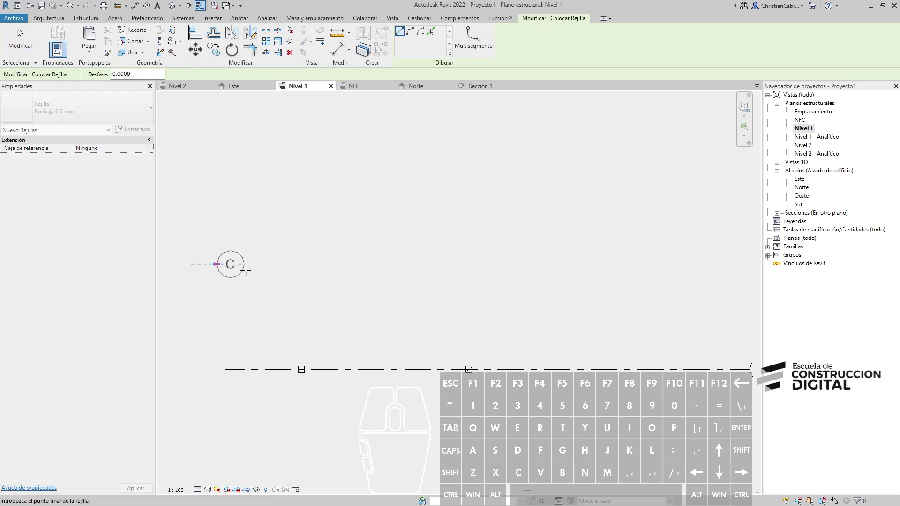
pyautogui.click(535, 264)
pyautogui.moveTo(566, 391); pyautogui.dragTo(566, 305, button='middle')
pyautogui.press('Escape')
# Step: Copy the column at B-1 by its lower-left corner, with Múltiple enabled, to intersections C-1 and C-2
pyautogui.scroll(2, 315, 366)
pyautogui.moveTo(263, 215); pyautogui.dragTo(352, 300)
pyautogui.hotkey('ctrl', '1')
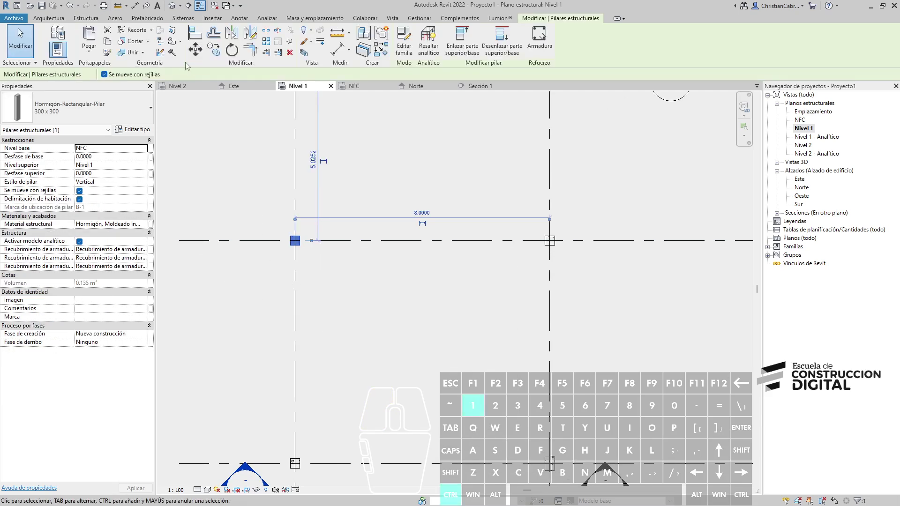
pyautogui.click(202, 70)
pyautogui.moveTo(243, 90)
pyautogui.keyDown('ctrl'); pyautogui.mouseDown()
pyautogui.moveTo(261, 112)
pyautogui.moveTo(280, 254)
pyautogui.mouseUp(); pyautogui.keyUp('ctrl')
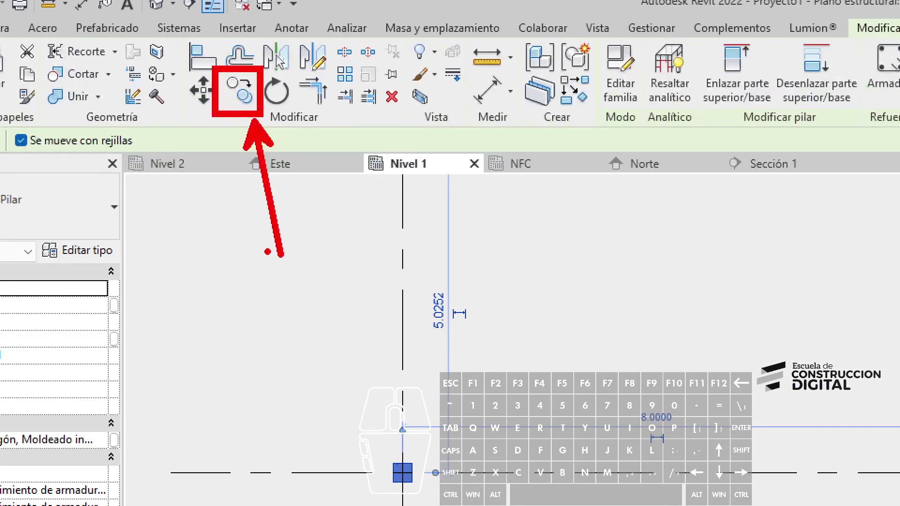
pyautogui.press('Escape')
pyautogui.click(213, 47)
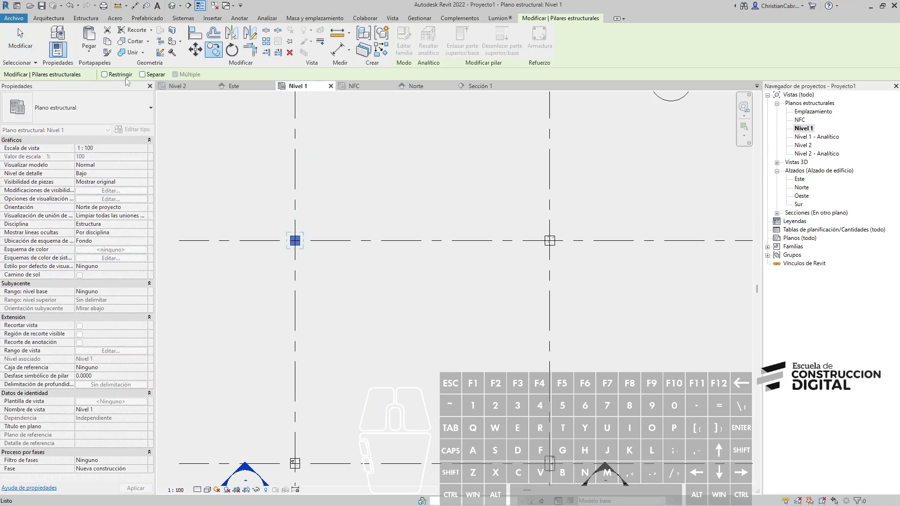
pyautogui.scroll(4, 300, 244)
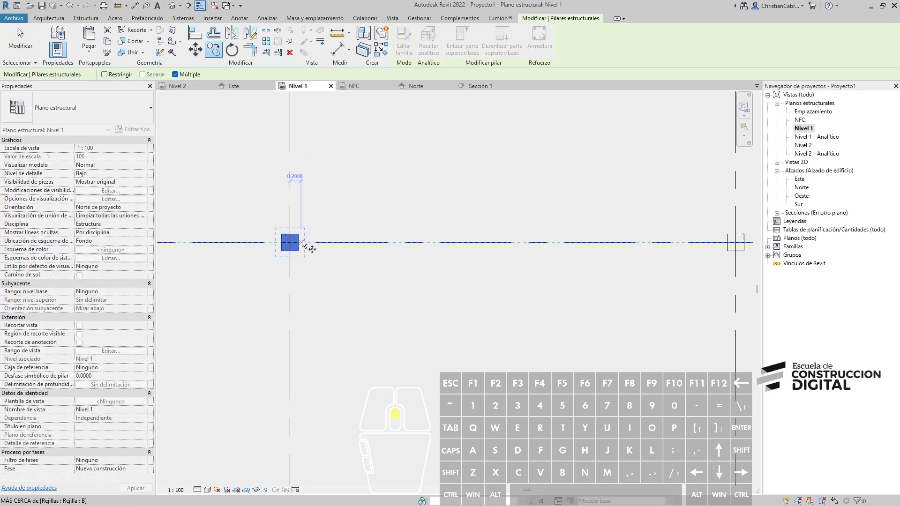
pyautogui.click(271, 257)
pyautogui.scroll(-4, 285, 223)
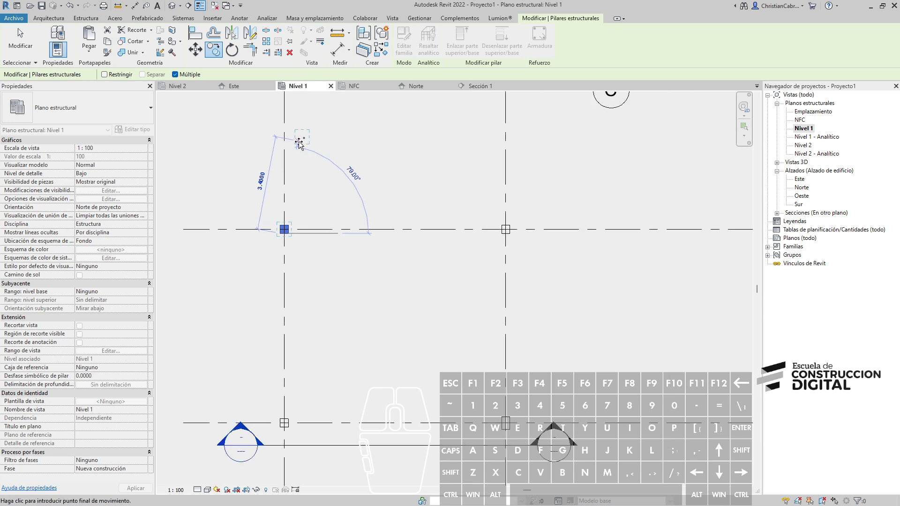
pyautogui.moveTo(294, 103); pyautogui.dragTo(287, 207, button='middle')
pyautogui.click(278, 197)
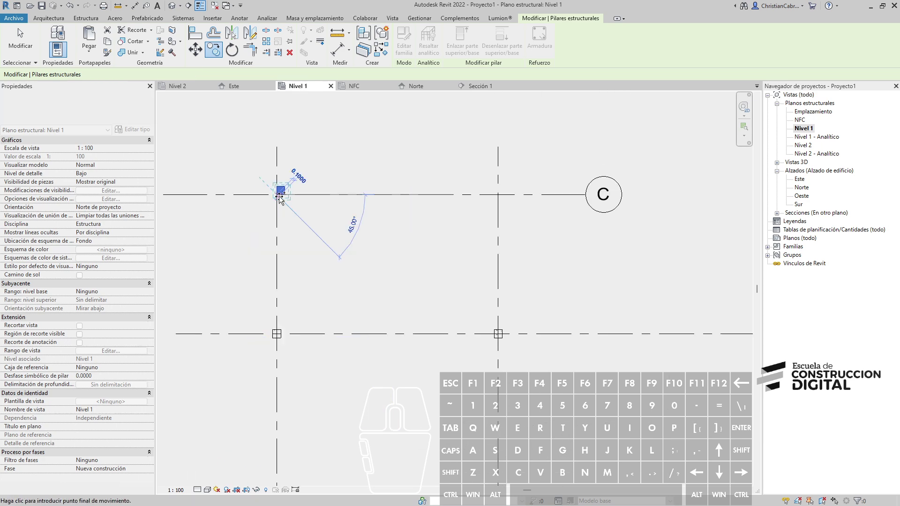
pyautogui.click(498, 194)
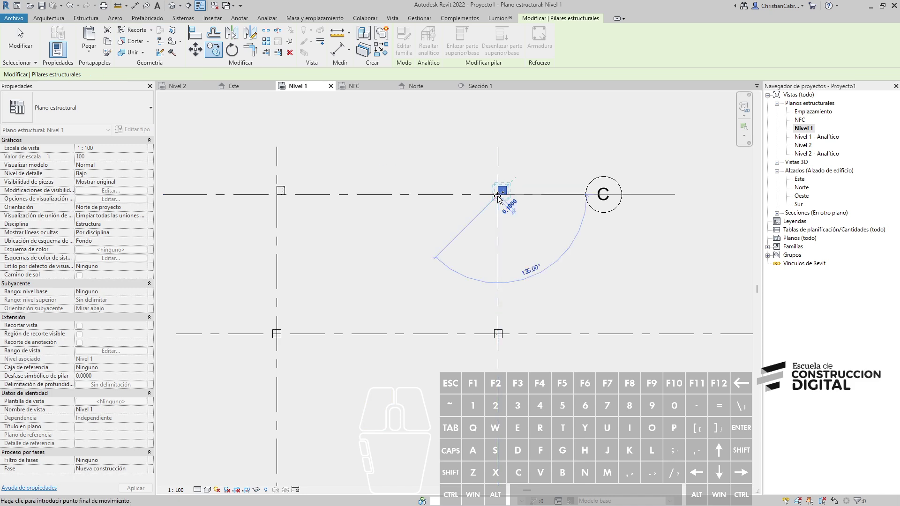
pyautogui.press('Escape')
pyautogui.press('Escape')
# Step: Delete the two off-centre column copies on grid C
pyautogui.moveTo(451, 286); pyautogui.dragTo(392, 291, button='middle')
pyautogui.scroll(3, 442, 206)
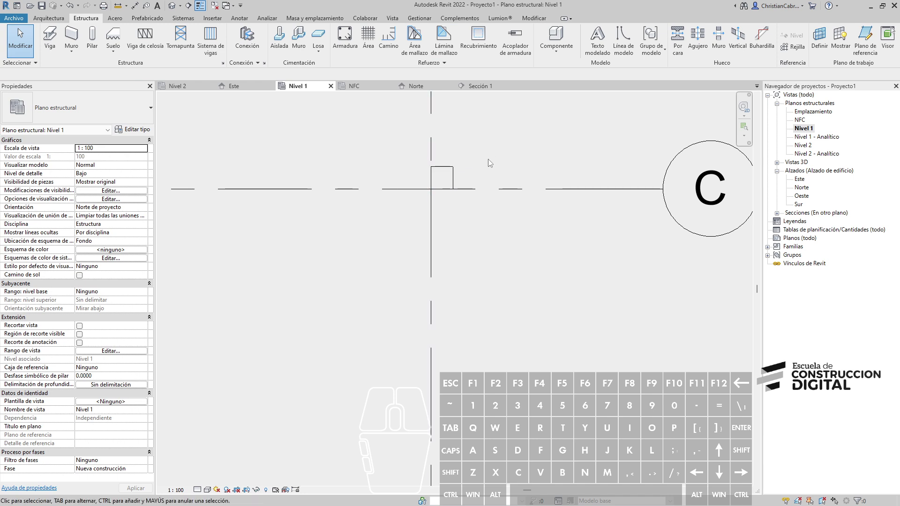
pyautogui.scroll(-4, 470, 192)
pyautogui.moveTo(209, 165); pyautogui.dragTo(529, 229)
pyautogui.press('Escape')
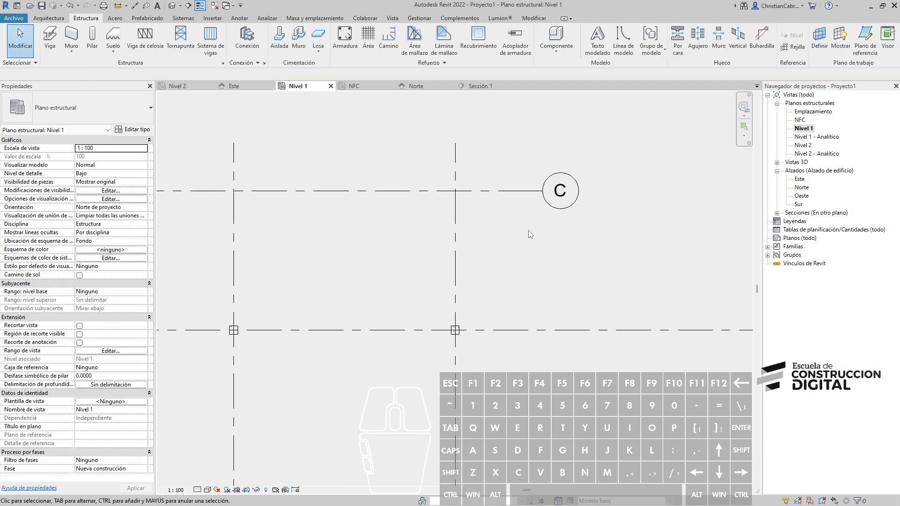
# Step: Undo the column deletion on grid C and change the column at C-1 to H_Ala ancha-Pilar type HE100A
pyautogui.hotkey('ctrl', 'z')
pyautogui.click(238, 187)
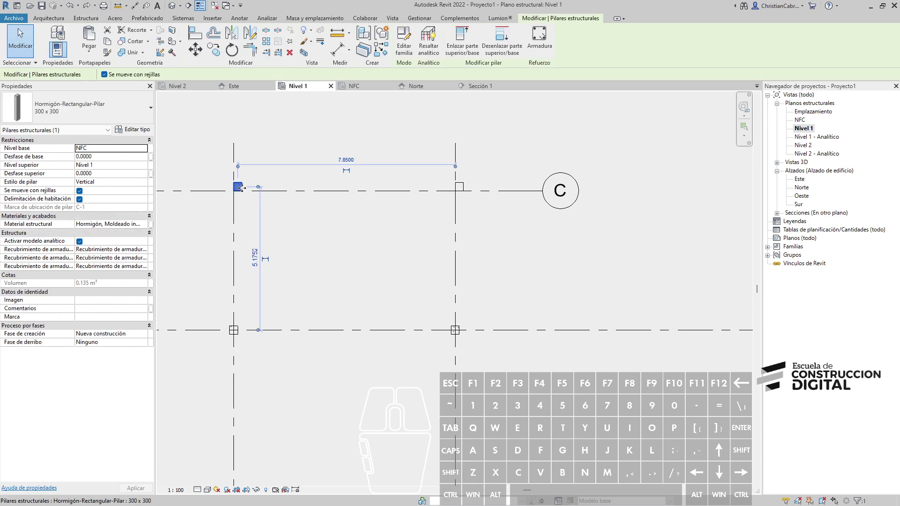
pyautogui.click(368, 235)
pyautogui.click(238, 187)
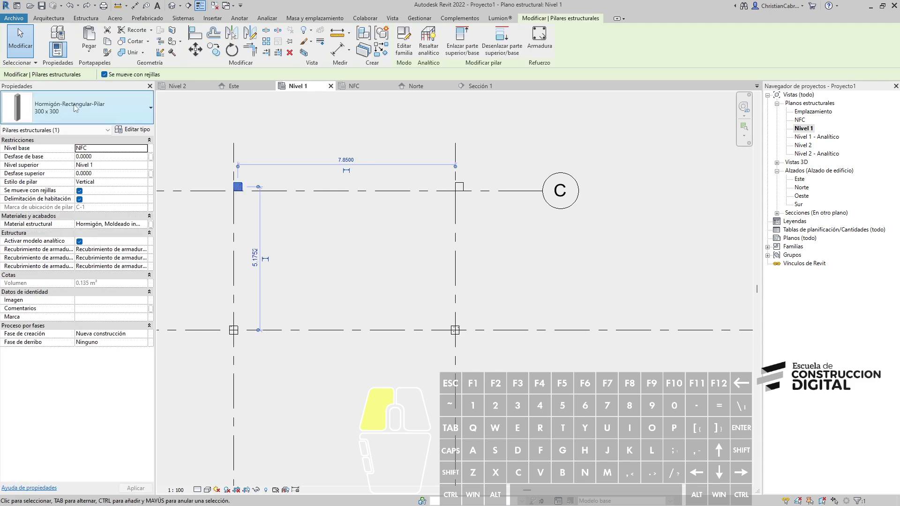
pyautogui.click(80, 110)
pyautogui.click(50, 161)
pyautogui.scroll(3, 247, 201)
pyautogui.click(224, 226)
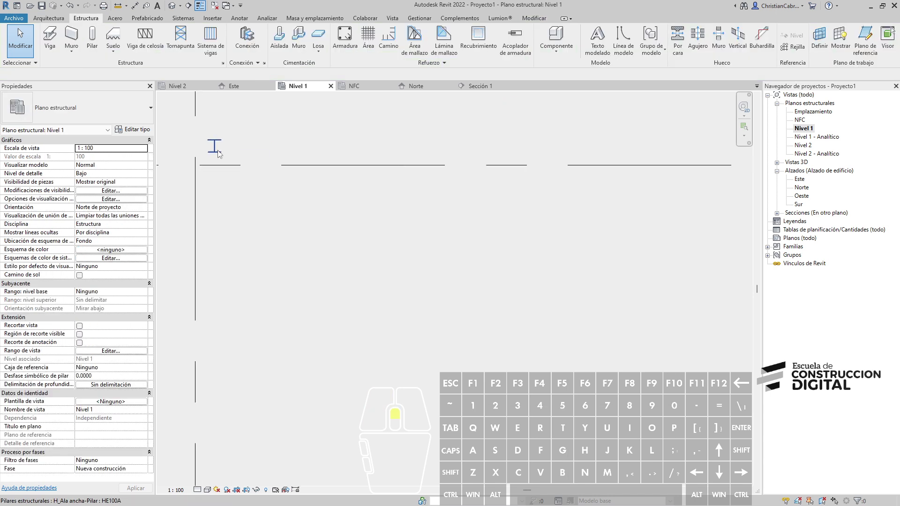
# Step: Set the Nivel 1 plan's detail level to Alto and check the steel profile at C-1
pyautogui.scroll(2, 217, 151)
pyautogui.click(197, 490)
pyautogui.click(200, 483)
pyautogui.scroll(2, 219, 148)
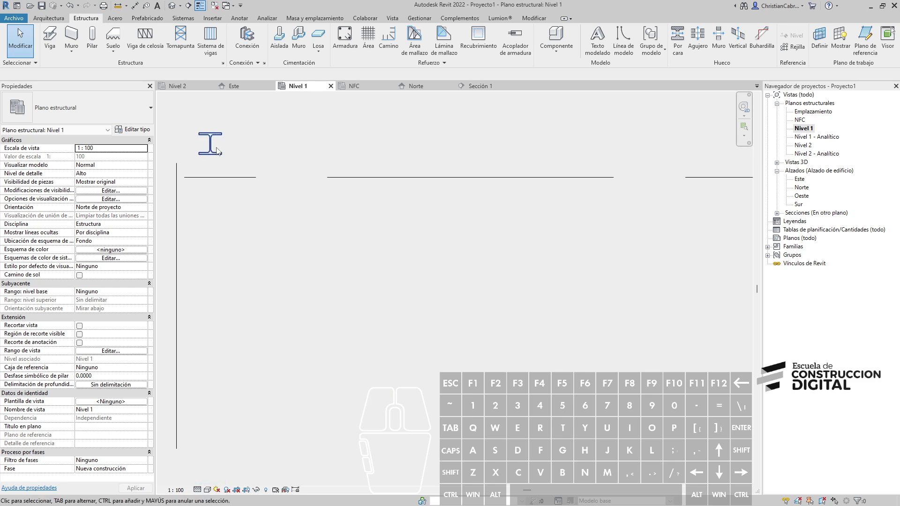
pyautogui.moveTo(256, 205); pyautogui.dragTo(624, 263, button='middle')
pyautogui.scroll(-6, 570, 292)
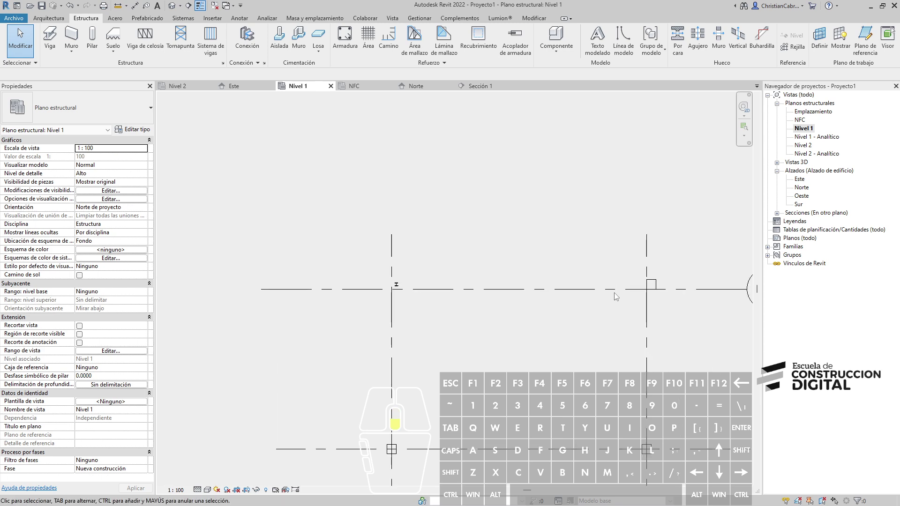
# Step: Change the column at C-2 to the circular hollow section TRON26x2.3 and inspect the grid C columns in 3D
pyautogui.click(657, 284)
pyautogui.click(94, 108)
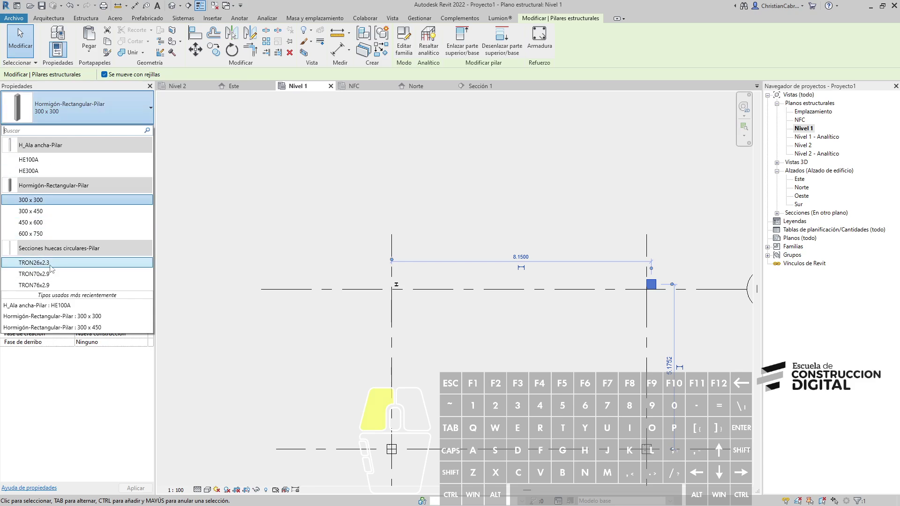
pyautogui.click(34, 262)
pyautogui.moveTo(582, 320); pyautogui.dragTo(422, 267, button='middle')
pyautogui.scroll(3, 423, 263)
pyautogui.scroll(4, 373, 277)
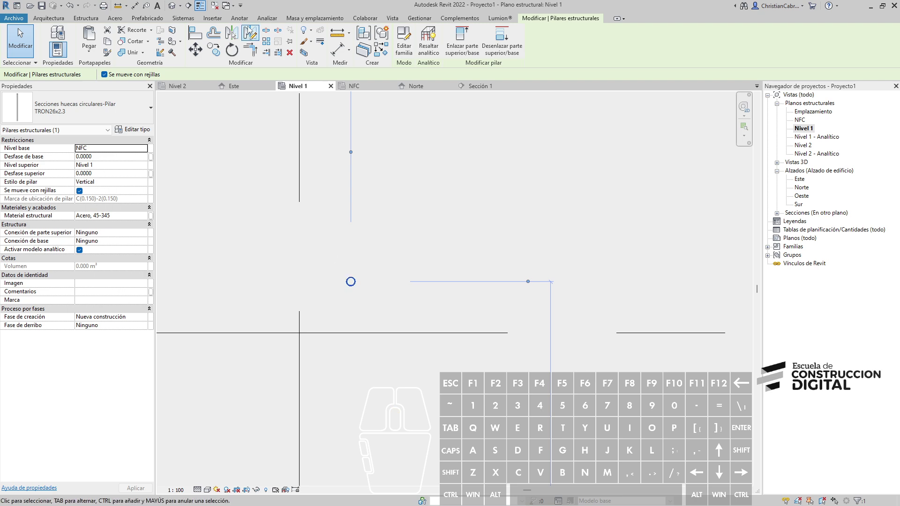
pyautogui.click(173, 6)
pyautogui.moveTo(567, 309)
pyautogui.keyDown('shift'); pyautogui.mouseDown(button='middle')
pyautogui.moveTo(605, 334)
pyautogui.moveTo(569, 382)
pyautogui.moveTo(656, 384)
pyautogui.moveTo(436, 412)
pyautogui.moveTo(515, 319)
pyautogui.moveTo(355, 214)
pyautogui.mouseUp(button='middle'); pyautogui.keyUp('shift')
pyautogui.scroll(8, 355, 216)
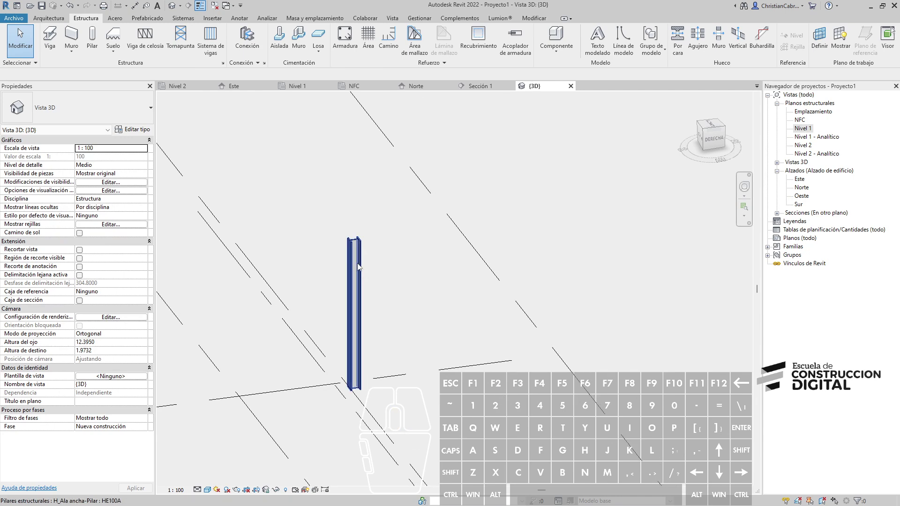
pyautogui.scroll(-10, 320, 245)
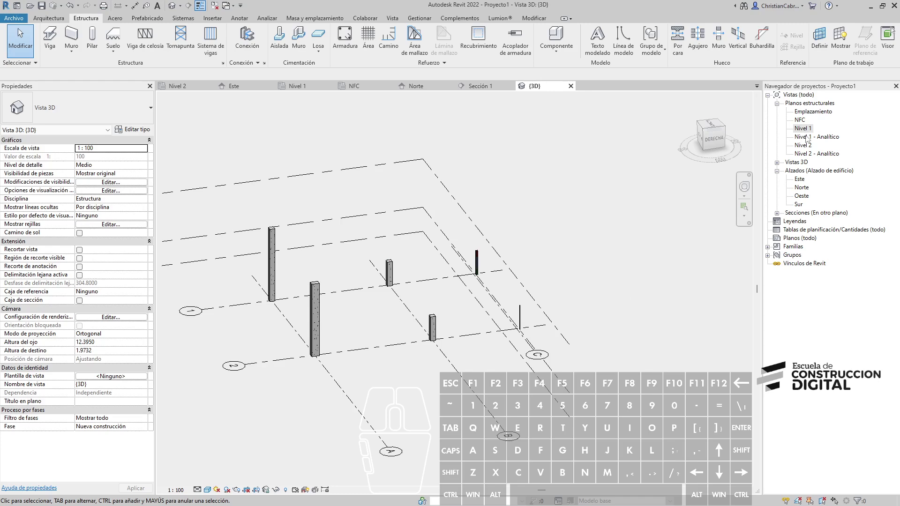
# Step: In the Nivel 2 plan, extend the bubble end of grid C to align with the bubbles of grids A and B
pyautogui.doubleClick(803, 145)
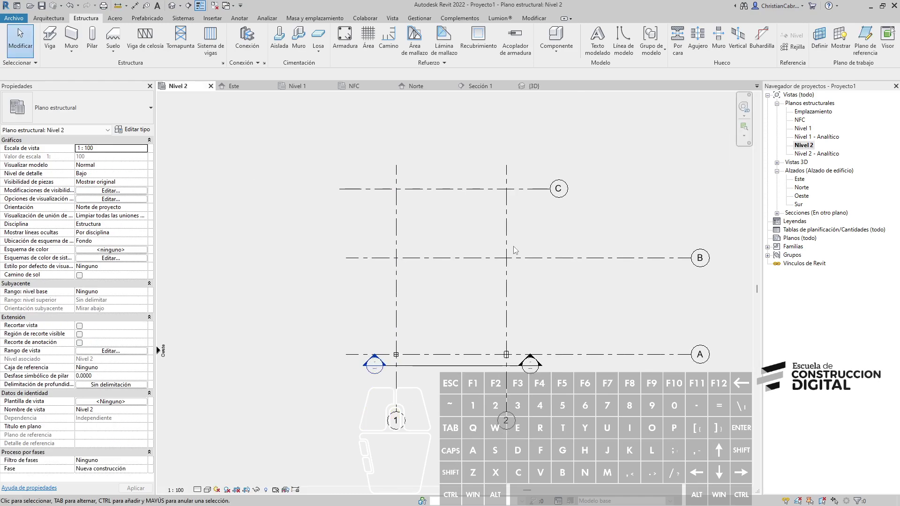
pyautogui.moveTo(514, 246); pyautogui.dragTo(340, 250, button='middle')
pyautogui.click(354, 207)
pyautogui.moveTo(377, 206); pyautogui.dragTo(518, 207)
# Step: Draw a vertical grid across A, B and C about 9.7 m to the right of grid 2, and name it 3
pyautogui.press('g')
pyautogui.press('r')
pyautogui.click(468, 428)
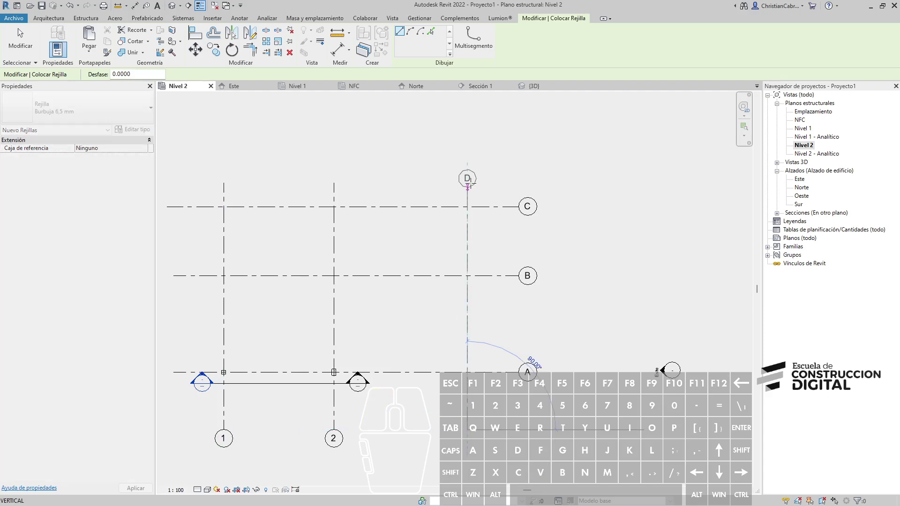
pyautogui.click(468, 177)
pyautogui.press('Escape')
pyautogui.write('3')
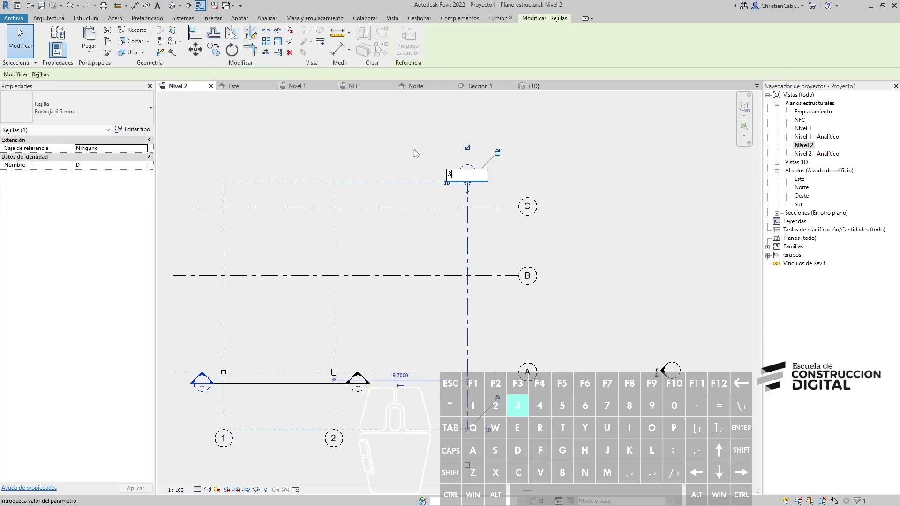
pyautogui.click(170, 112)
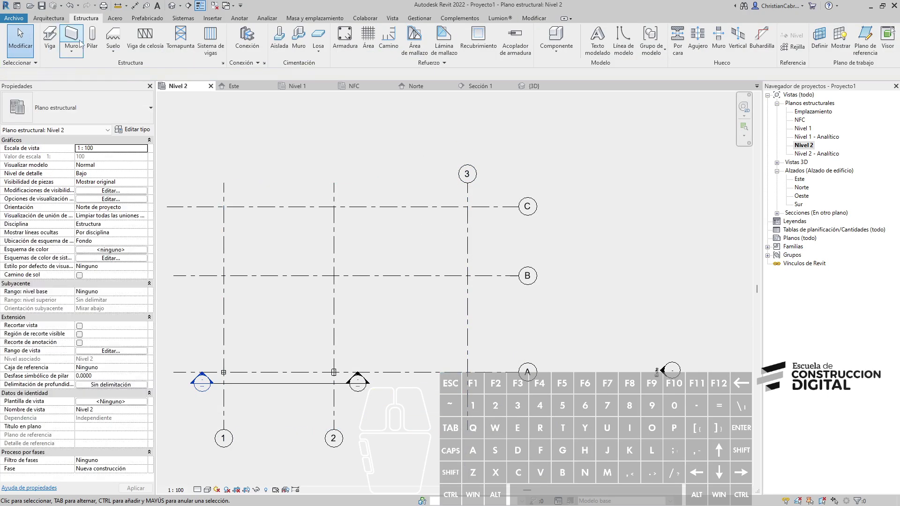
# Step: Place an inclined 300 x 300 concrete column from C-3 on Nivel 1 to a Nivel 2 point about 3.9 m away in plan
pyautogui.click(93, 36)
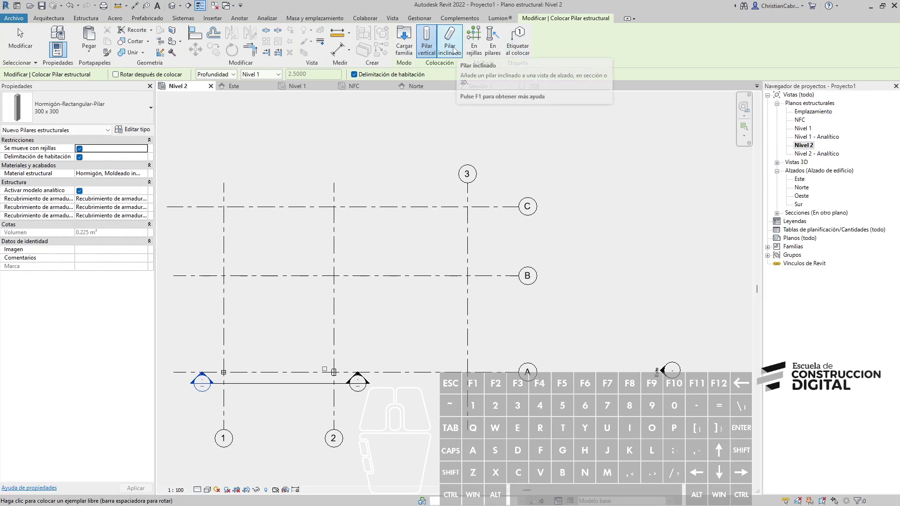
pyautogui.click(451, 47)
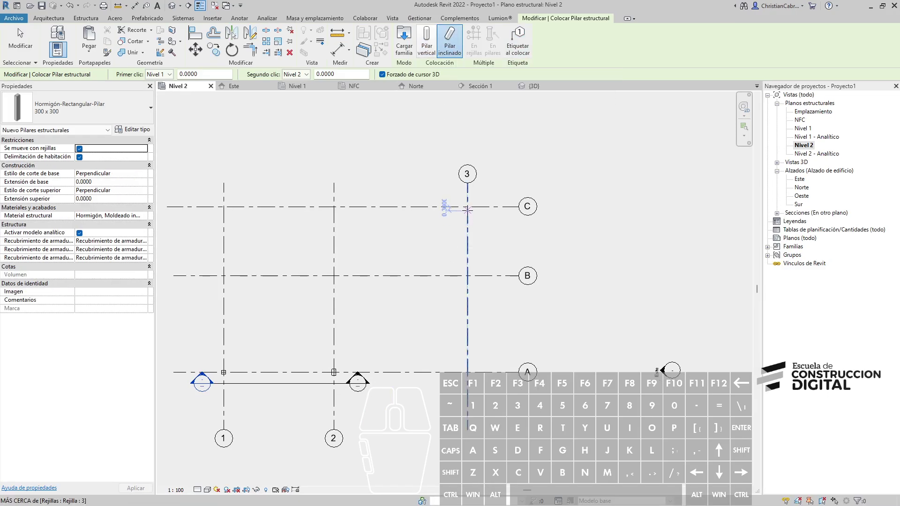
pyautogui.click(468, 207)
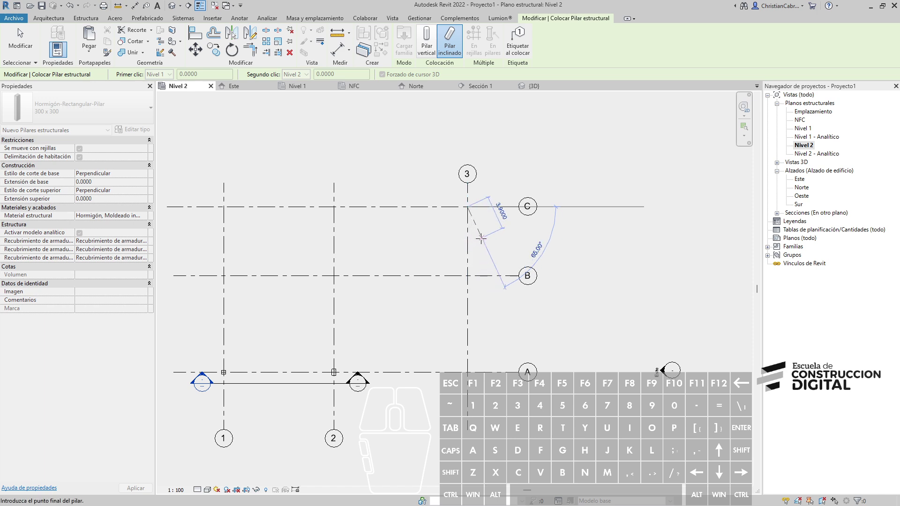
pyautogui.click(481, 237)
pyautogui.press('Escape')
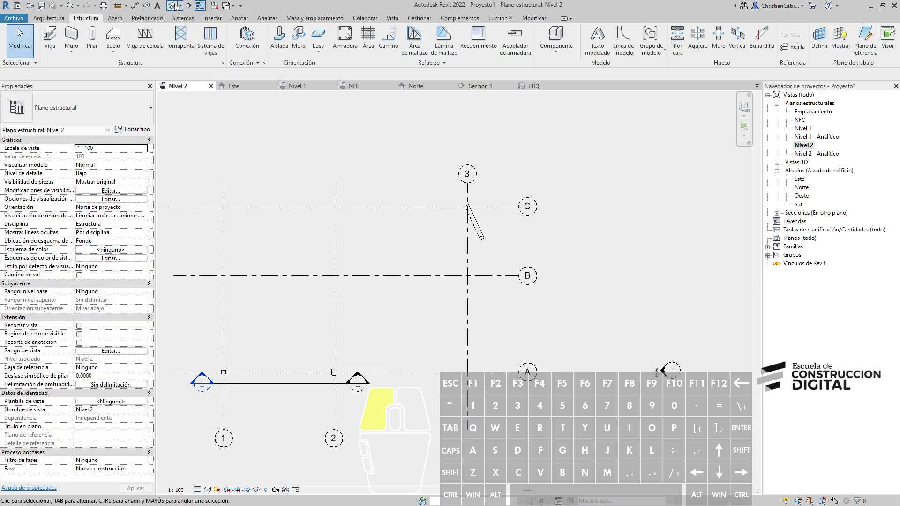
# Step: In the 3D view, change the inclined column to H_Ala ancha-Pilar type HE100A and inspect its upper end
pyautogui.click(175, 6)
pyautogui.keyDown('shift'); pyautogui.moveTo(539, 240); pyautogui.dragTo(457, 262, button='middle'); pyautogui.keyUp('shift')
pyautogui.click(462, 318)
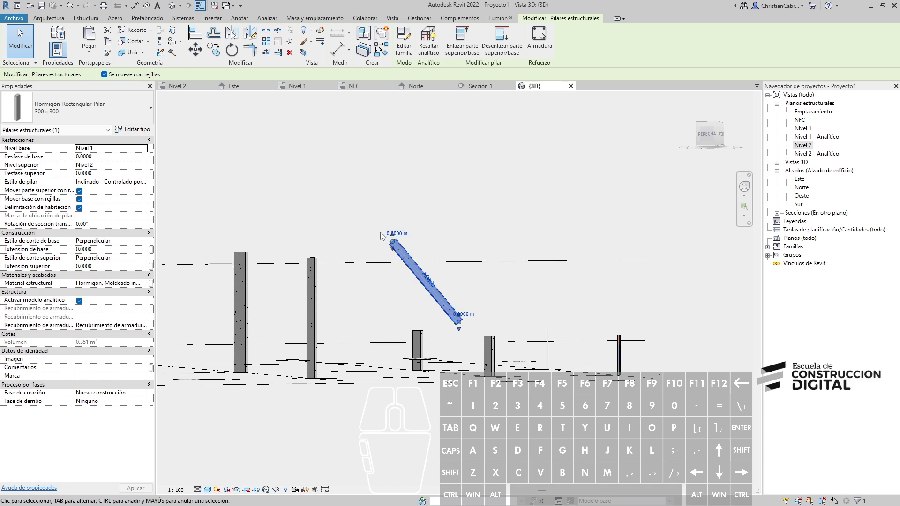
pyautogui.click(485, 218)
pyautogui.keyDown('shift'); pyautogui.moveTo(486, 218); pyautogui.dragTo(505, 290, button='middle'); pyautogui.keyUp('shift')
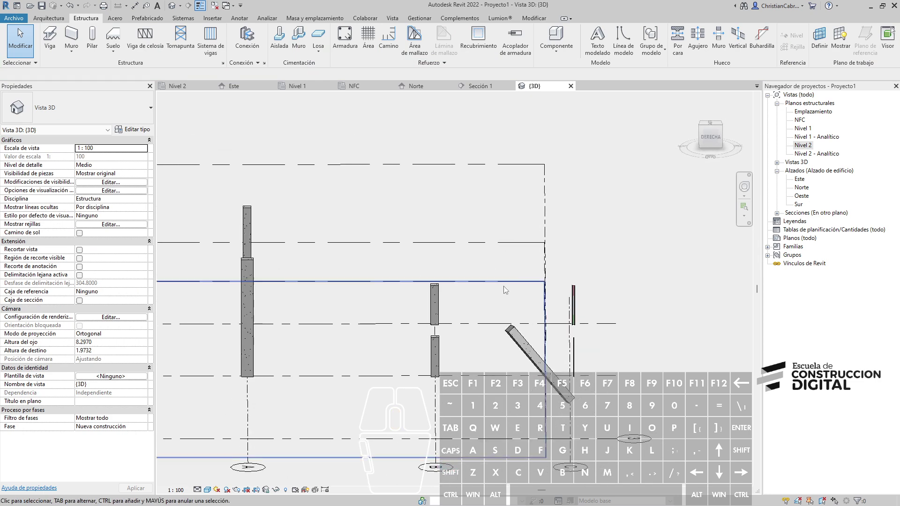
pyautogui.click(516, 336)
pyautogui.click(75, 107)
pyautogui.click(46, 161)
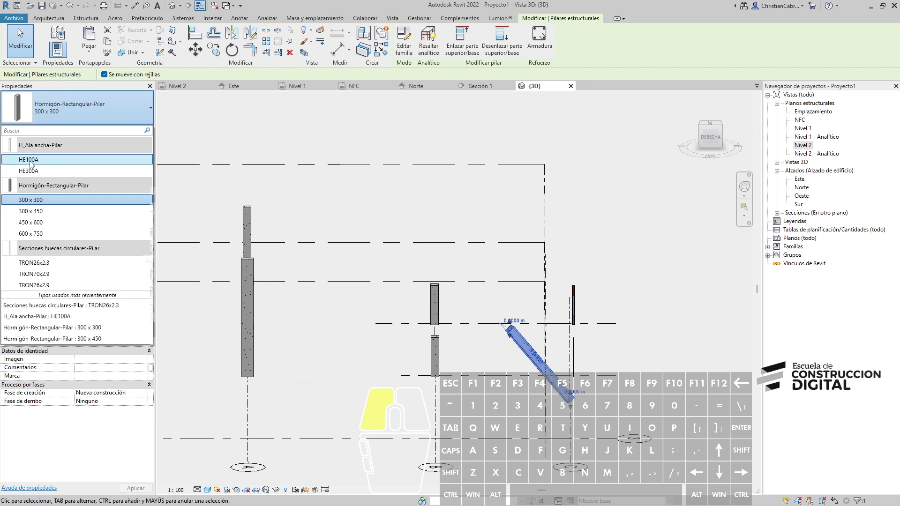
pyautogui.scroll(5, 539, 347)
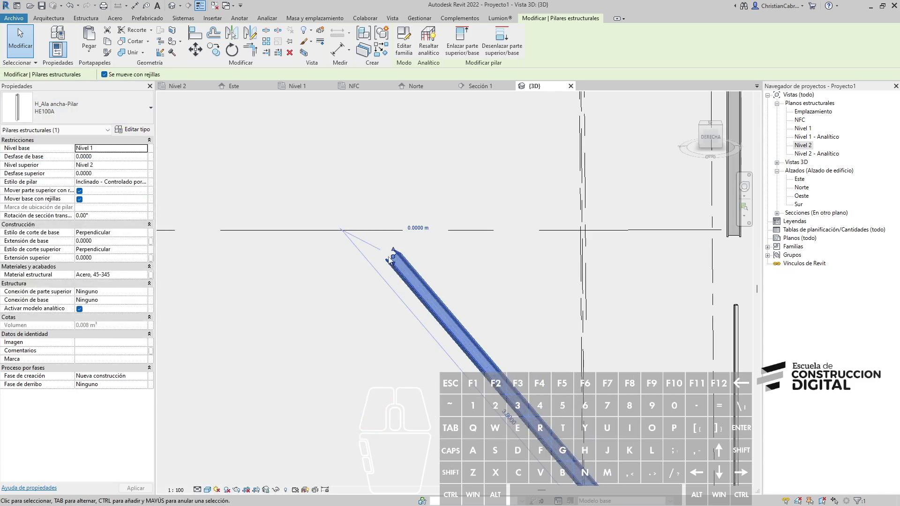
pyautogui.click(421, 270)
pyautogui.click(415, 281)
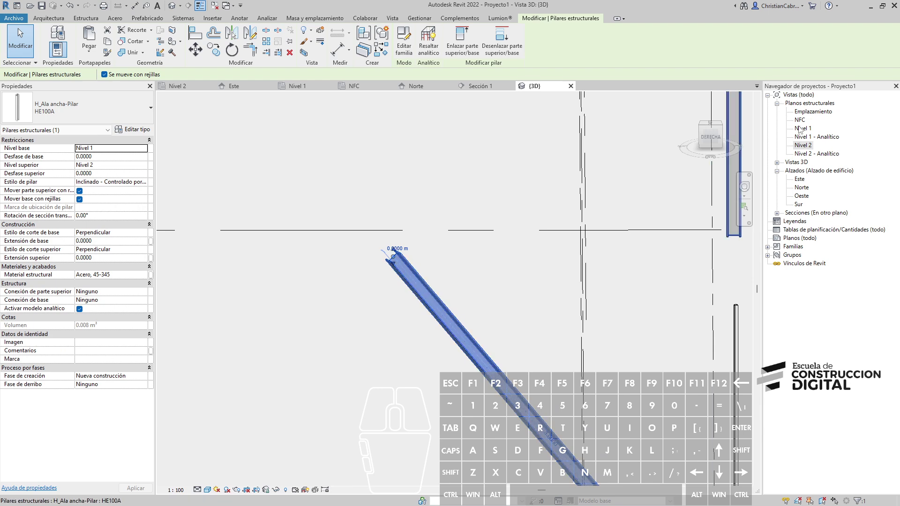
# Step: Return to the Nivel 2 structural plan and clear the inclined column selection
pyautogui.doubleClick(802, 145)
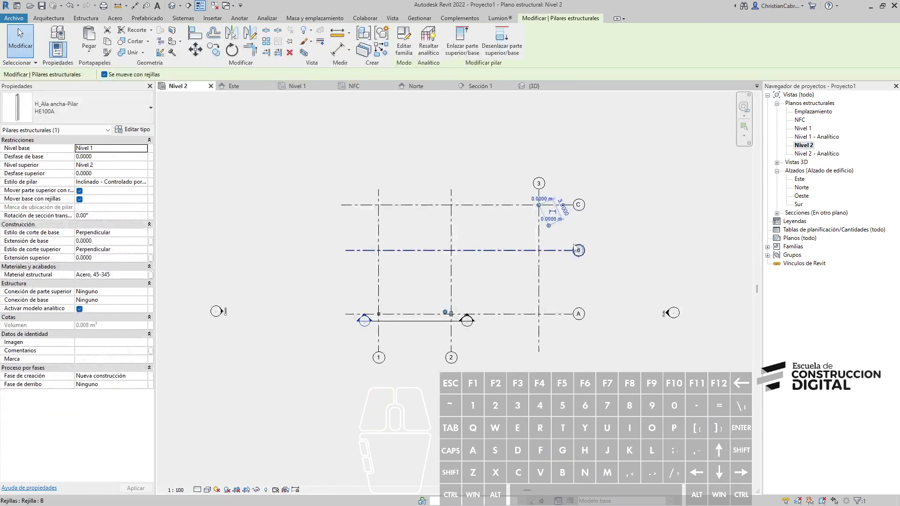
pyautogui.click(585, 231)
pyautogui.press('Escape')
pyautogui.click(95, 40)
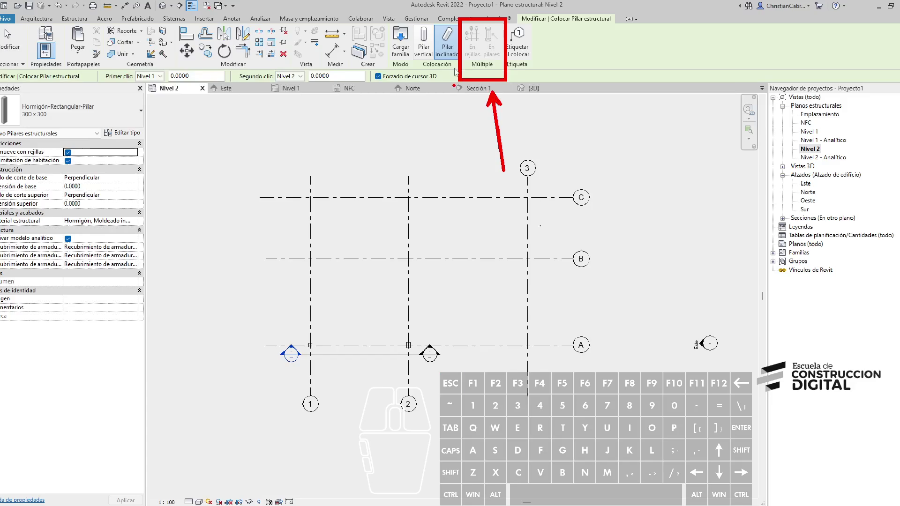
pyautogui.click(298, 75)
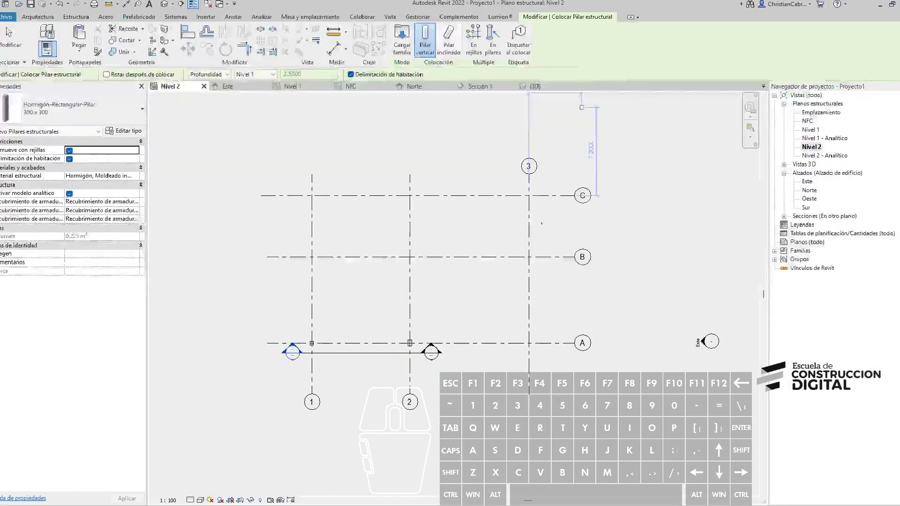
pyautogui.press('Escape')
pyautogui.press('Escape')
# Step: Draw three vertical grids in the empty area above and right of grid 3, the first two about 4.2 m apart
pyautogui.press('g')
pyautogui.press('r')
pyautogui.click(401, 168)
pyautogui.click(401, 296)
pyautogui.click(439, 169)
pyautogui.click(439, 297)
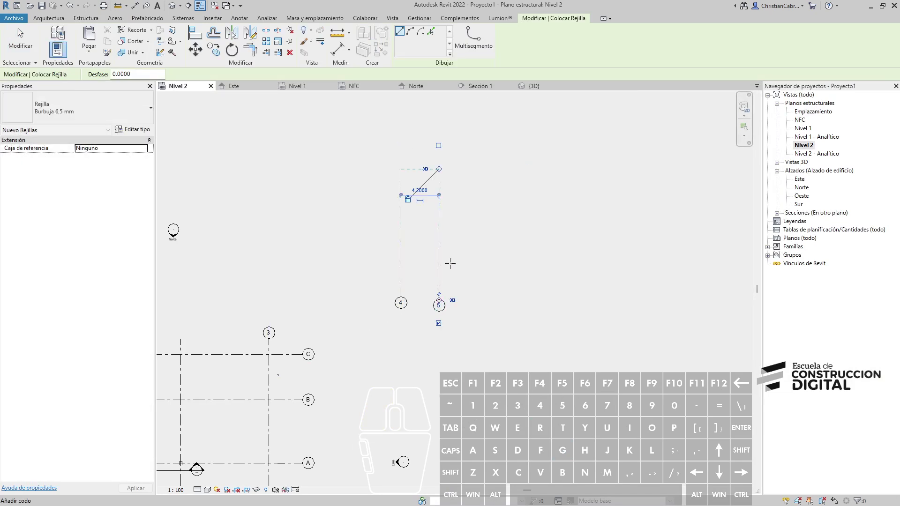
pyautogui.click(480, 169)
pyautogui.click(480, 297)
pyautogui.press('Escape')
# Step: Draw two horizontal grids, 7 and 8, across vertical grids 4, 5 and 6
pyautogui.click(357, 252)
pyautogui.click(537, 252)
pyautogui.click(531, 188)
pyautogui.press('Escape')
pyautogui.scroll(3, 450, 178)
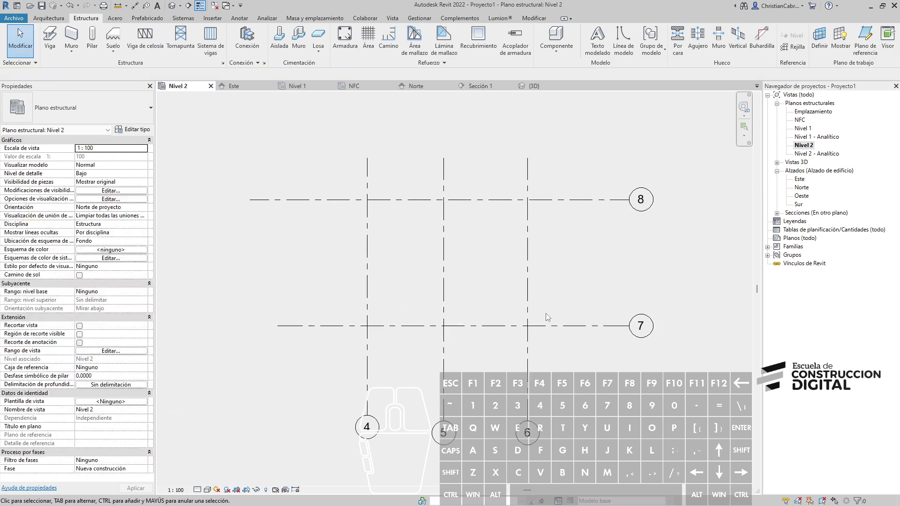
# Step: Place vertical 300 x 300 concrete columns at all intersections of grids 4 to 8 with the En rejillas option
pyautogui.click(92, 38)
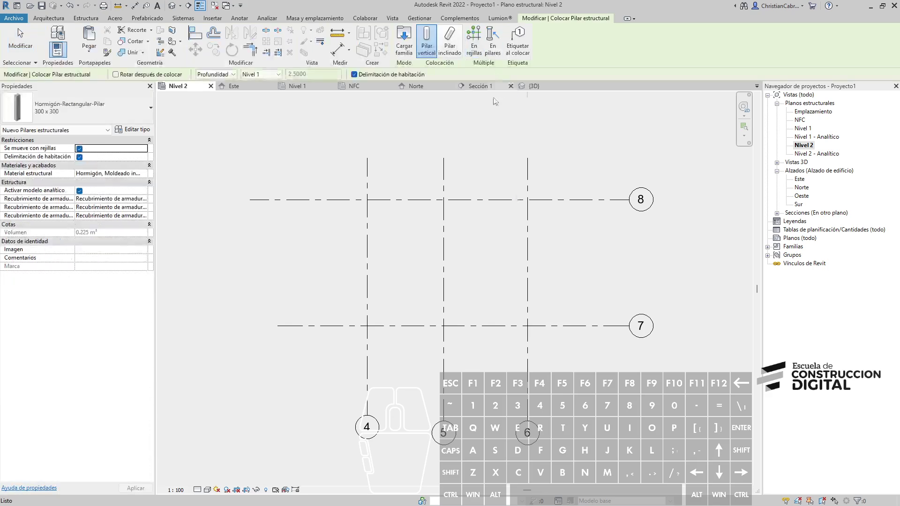
pyautogui.click(476, 51)
pyautogui.moveTo(546, 364); pyautogui.dragTo(379, 191)
pyautogui.moveTo(323, 178); pyautogui.dragTo(324, 180)
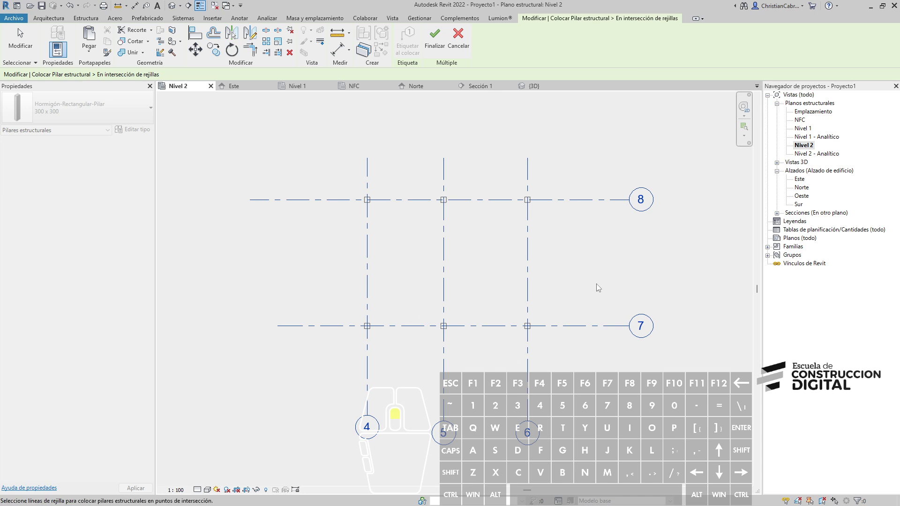
pyautogui.scroll(2, 597, 285)
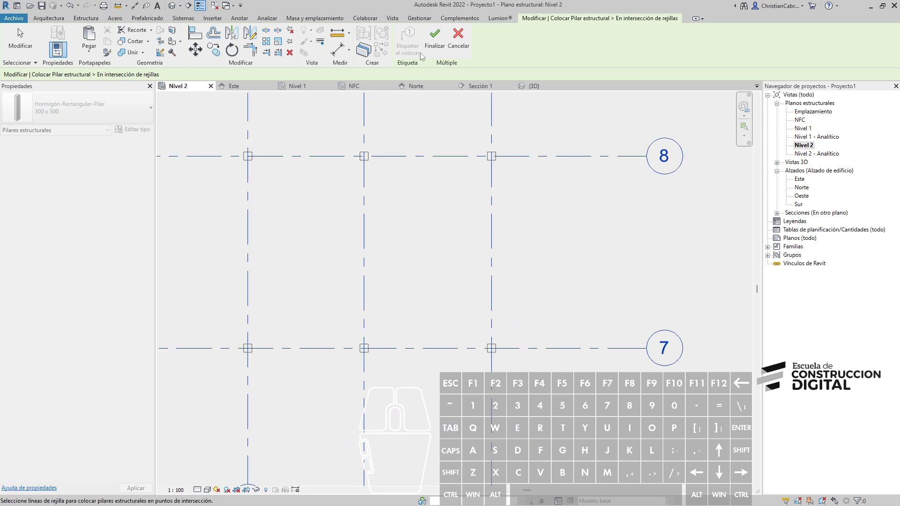
pyautogui.click(434, 42)
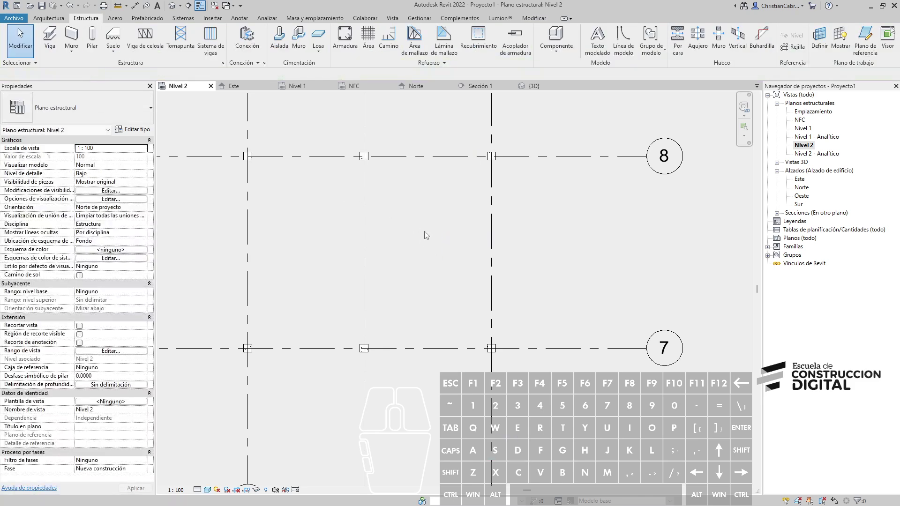
# Step: Examine the new columns at the intersections of grids 4 to 8 in the 3D view from several angles
pyautogui.click(171, 6)
pyautogui.moveTo(538, 348); pyautogui.dragTo(331, 383, button='middle')
pyautogui.scroll(-3, 239, 276)
pyautogui.scroll(2, 476, 267)
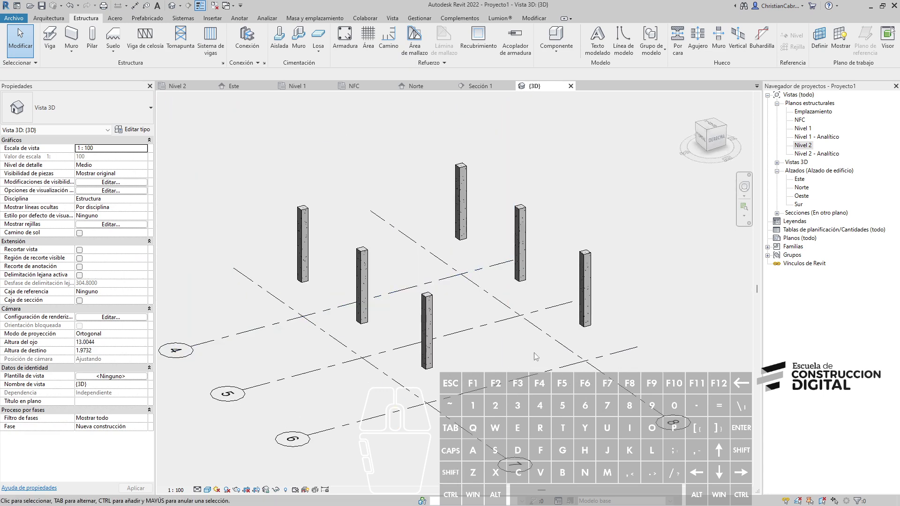
pyautogui.moveTo(257, 127); pyautogui.dragTo(628, 379)
pyautogui.scroll(-5, 393, 363)
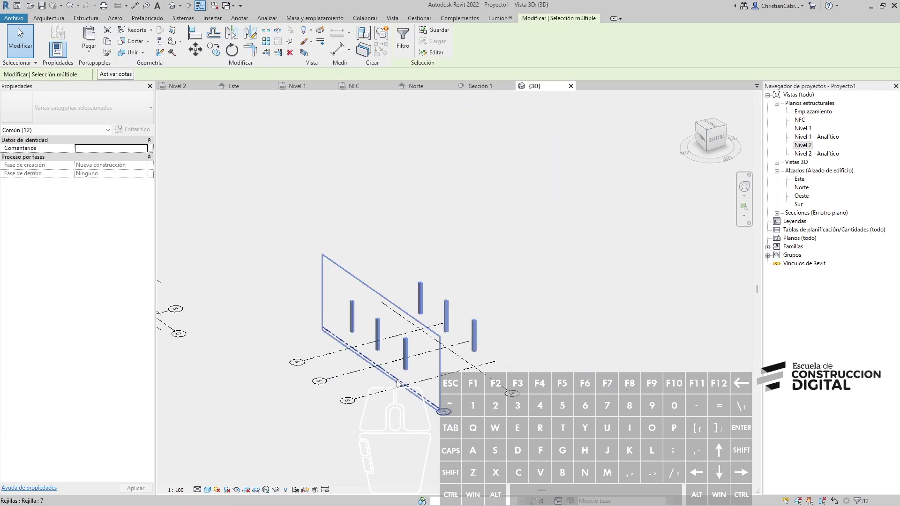
pyautogui.keyDown('shift'); pyautogui.moveTo(530, 358); pyautogui.dragTo(199, 245, button='middle'); pyautogui.keyUp('shift')
pyautogui.scroll(6, 352, 336)
pyautogui.moveTo(430, 293); pyautogui.dragTo(400, 295, button='middle')
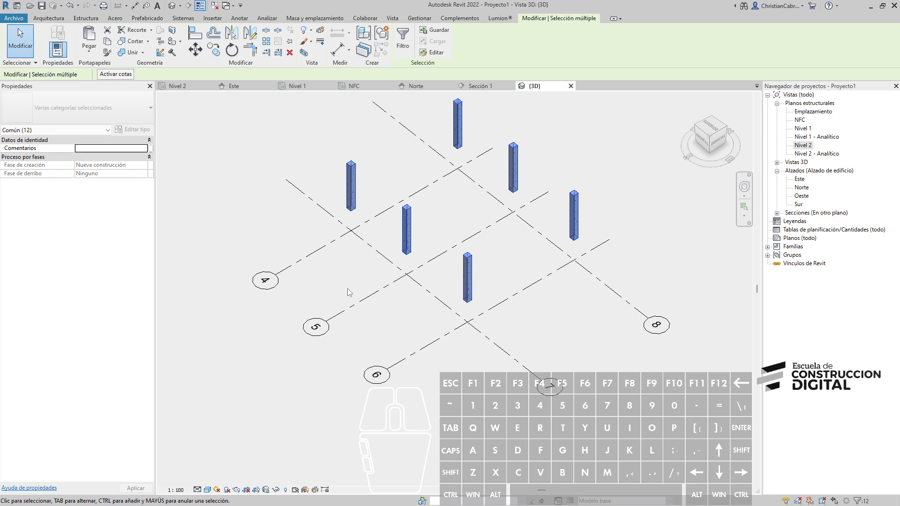
pyautogui.keyDown('shift'); pyautogui.moveTo(545, 378); pyautogui.dragTo(454, 322, button='middle'); pyautogui.keyUp('shift')
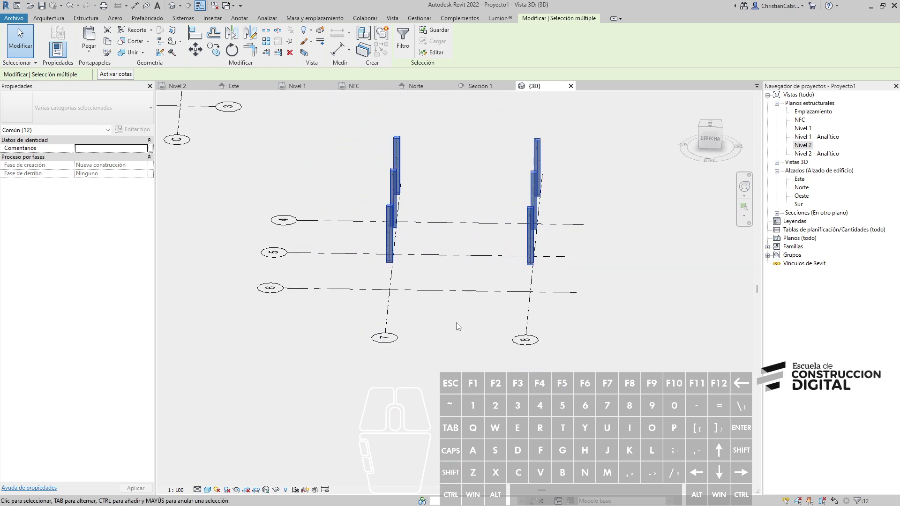
# Step: Filter the selected elements so only the Pilares estructurales category stays selected, excluding Pilares analíticos
pyautogui.keyDown('shift'); pyautogui.moveTo(487, 370); pyautogui.dragTo(573, 386, button='middle'); pyautogui.keyUp('shift')
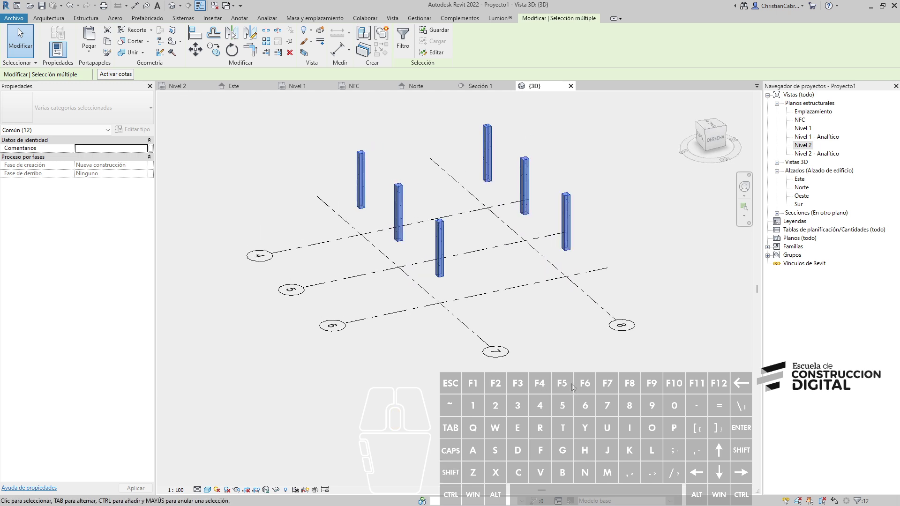
pyautogui.scroll(-6, 573, 388)
pyautogui.scroll(2, 336, 316)
pyautogui.moveTo(411, 267); pyautogui.dragTo(140, 154, button='middle')
pyautogui.scroll(5, 337, 198)
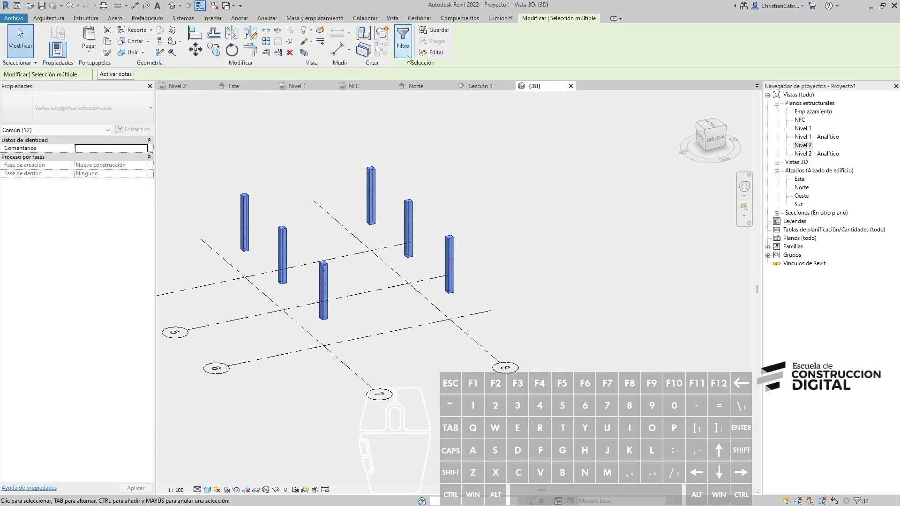
pyautogui.click(406, 56)
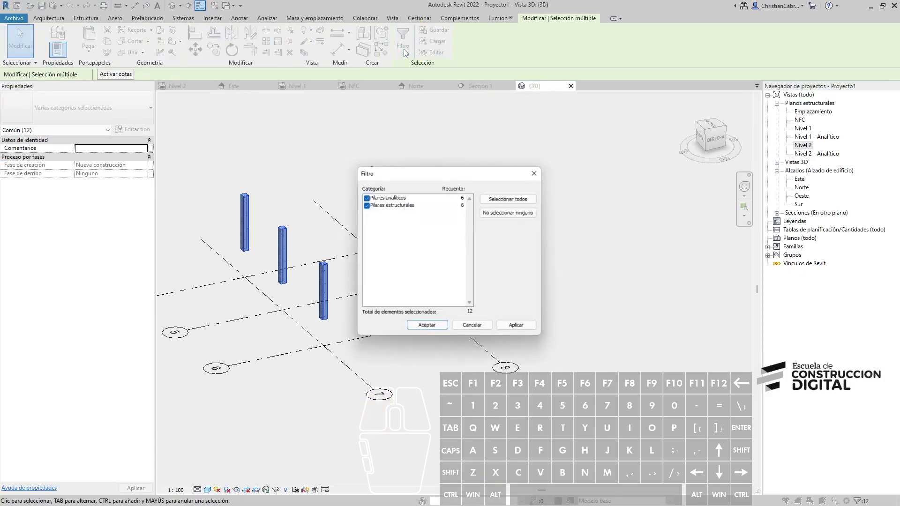
pyautogui.click(365, 205)
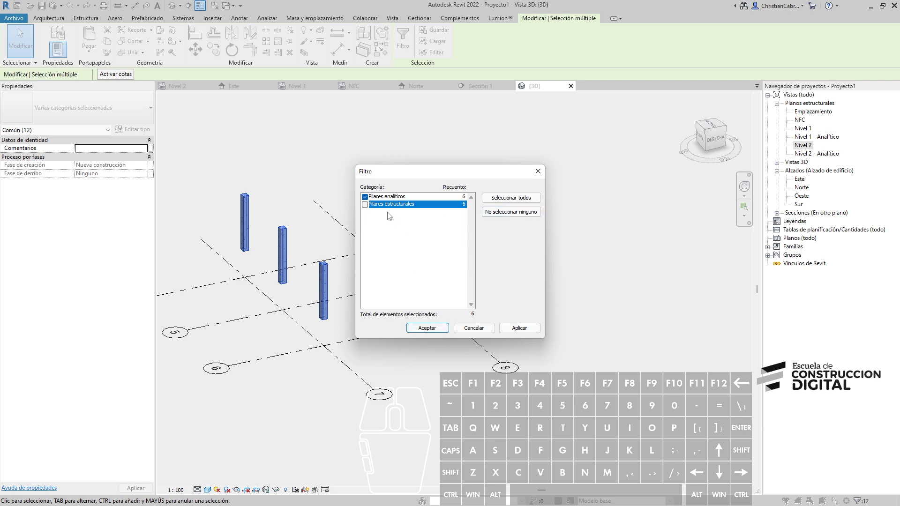
pyautogui.click(365, 197)
pyautogui.click(365, 204)
pyautogui.click(427, 328)
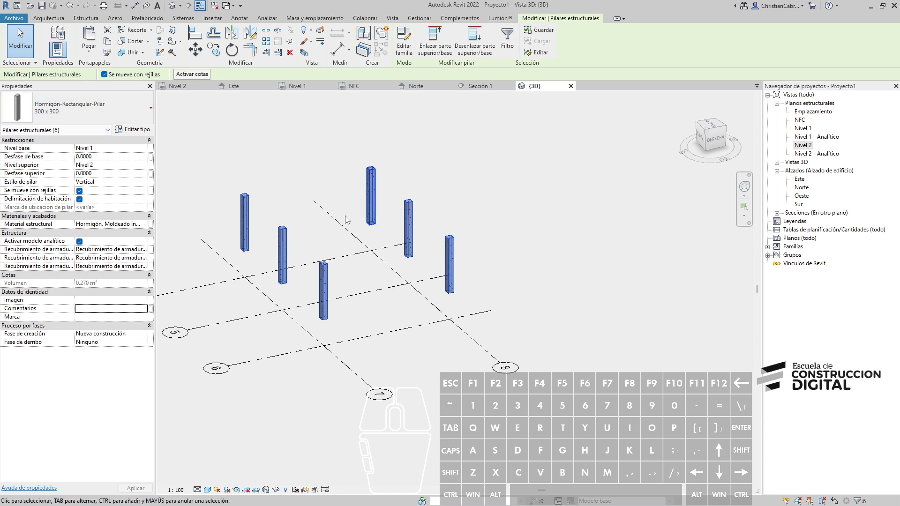
# Step: Set the selected structural columns' base level to NFC and their base offset to -0.5
pyautogui.hotkey('ctrl', '1')
pyautogui.click(2, 124)
pyautogui.moveTo(1, 111)
pyautogui.keyDown('ctrl'); pyautogui.mouseDown()
pyautogui.moveTo(140, 177)
pyautogui.moveTo(297, 271)
pyautogui.moveTo(328, 277)
pyautogui.mouseUp(); pyautogui.keyUp('ctrl')
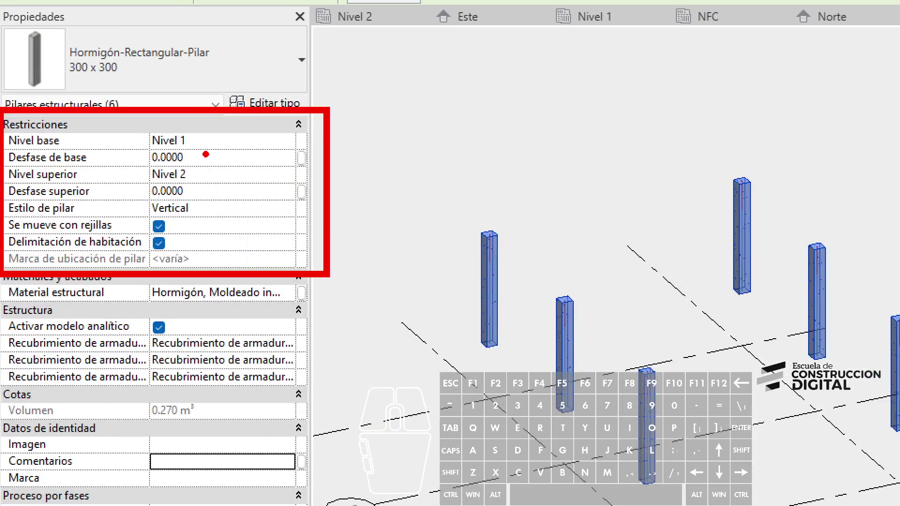
pyautogui.press('Escape')
pyautogui.click(126, 148)
pyautogui.click(126, 149)
pyautogui.click(105, 156)
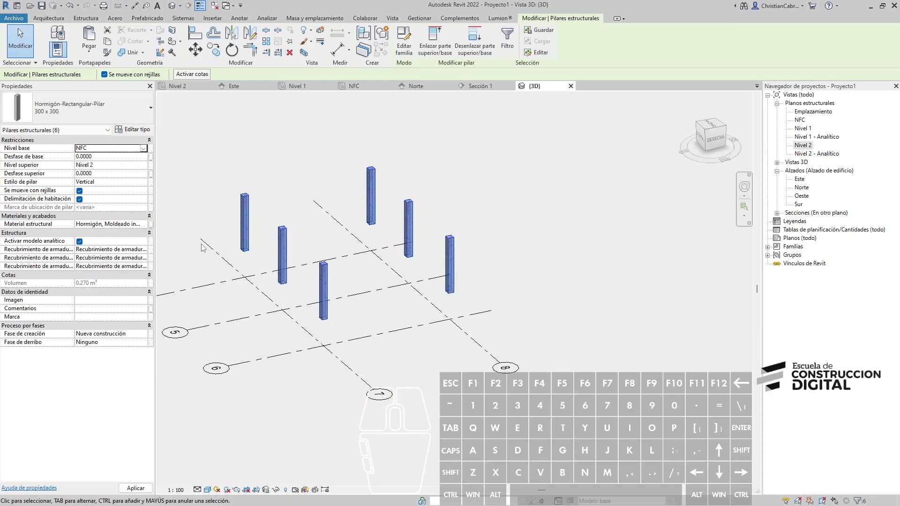
pyautogui.click(104, 159)
pyautogui.write('-0.5')
pyautogui.press('Return')
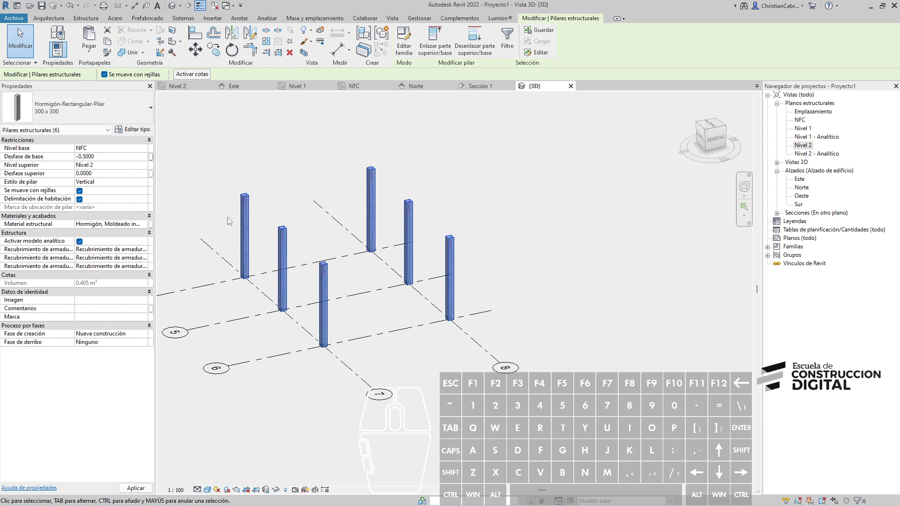
# Step: Select the three columns along grid 7, check their categories in the selection filter, and clear the selection
pyautogui.keyDown('shift'); pyautogui.moveTo(476, 404); pyautogui.dragTo(431, 328, button='middle'); pyautogui.keyUp('shift')
pyautogui.click(271, 182)
pyautogui.moveTo(219, 165); pyautogui.dragTo(329, 376)
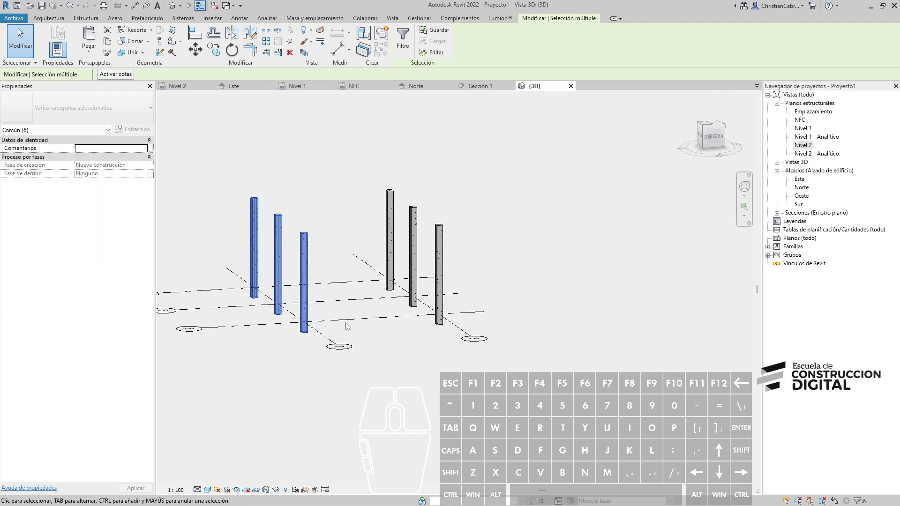
pyautogui.click(404, 46)
pyautogui.hotkey('ctrl', '1')
pyautogui.click(423, 203)
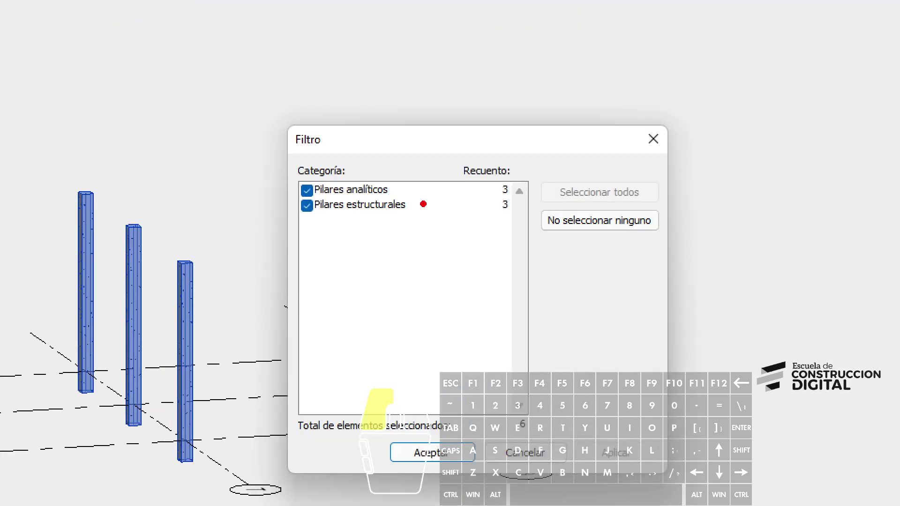
pyautogui.keyDown('ctrl'); pyautogui.moveTo(289, 174); pyautogui.dragTo(430, 200); pyautogui.keyUp('ctrl')
pyautogui.press('Escape')
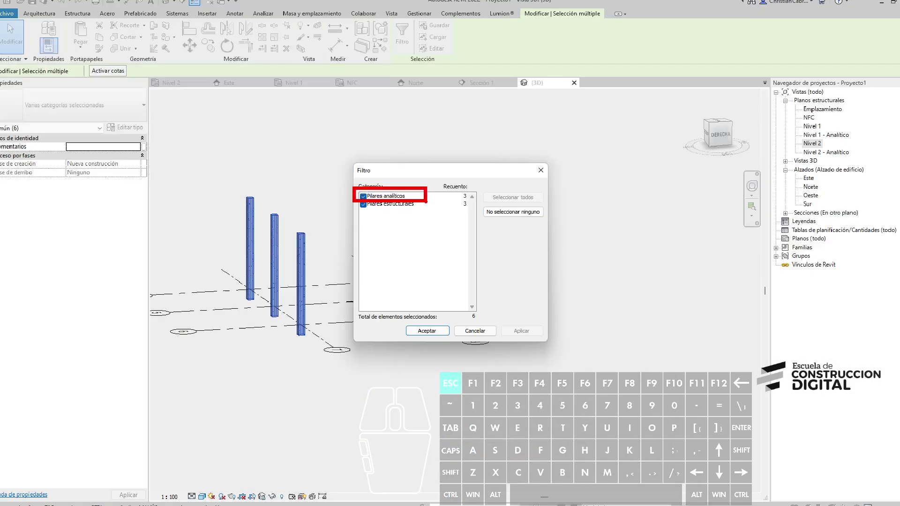
pyautogui.click(653, 139)
pyautogui.press('Escape')
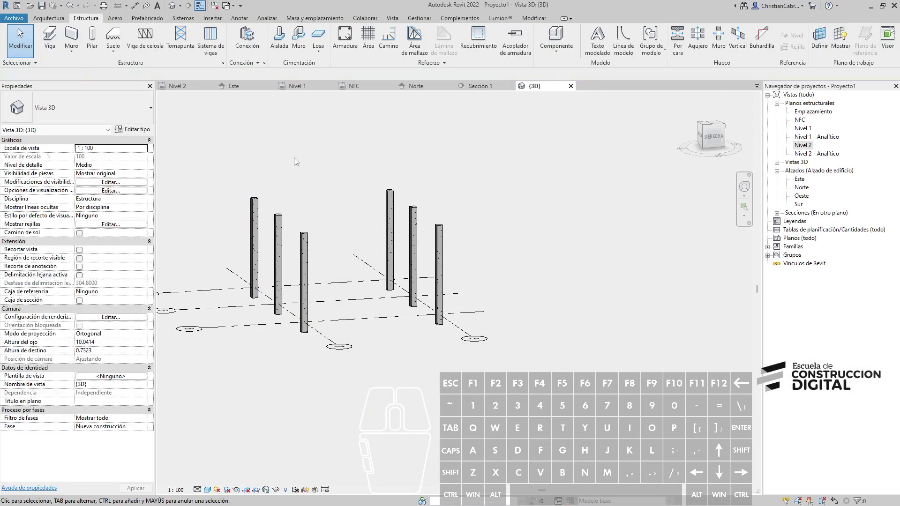
# Step: Switch the 3D view to the wireframe visual style (Estructura alámbrica)
pyautogui.click(207, 490)
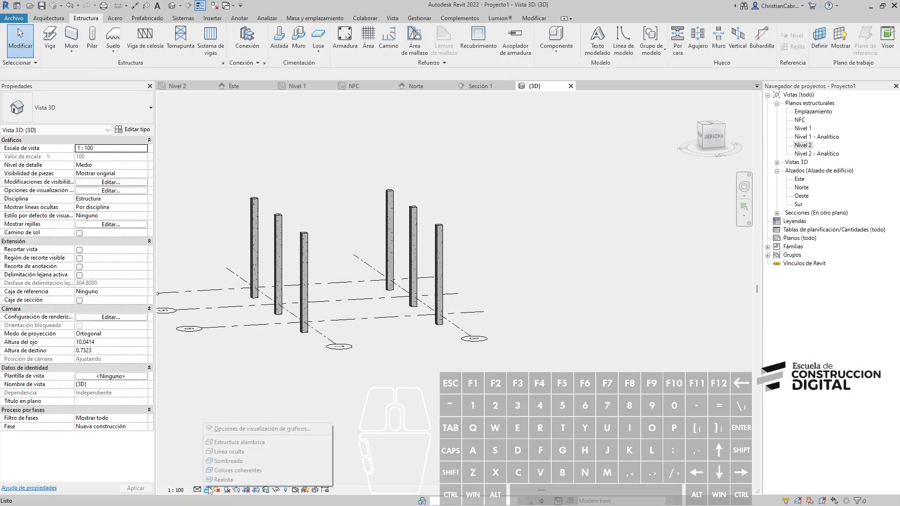
pyautogui.hotkey('ctrl', '1')
pyautogui.keyDown('ctrl'); pyautogui.moveTo(194, 344); pyautogui.dragTo(457, 493); pyautogui.keyUp('ctrl')
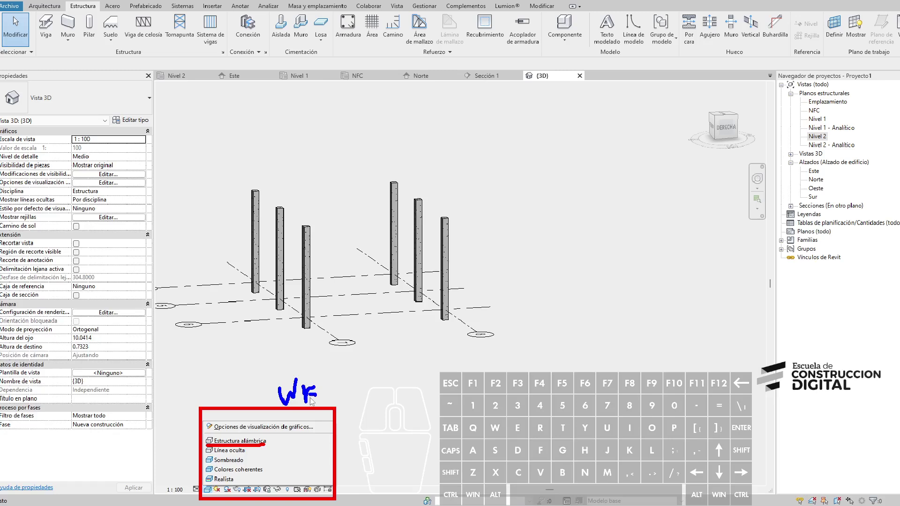
pyautogui.press('w')
pyautogui.press('f')
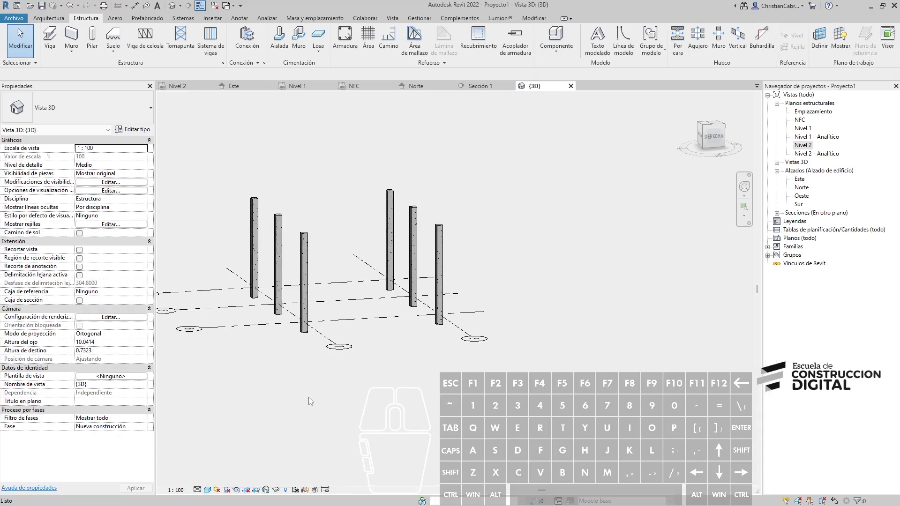
# Step: Examine the analytical lines inside the wireframe columns up close and check what selecting the columns includes
pyautogui.keyDown('shift'); pyautogui.moveTo(467, 248); pyautogui.dragTo(479, 256, button='middle'); pyautogui.keyUp('shift')
pyautogui.scroll(6, 458, 234)
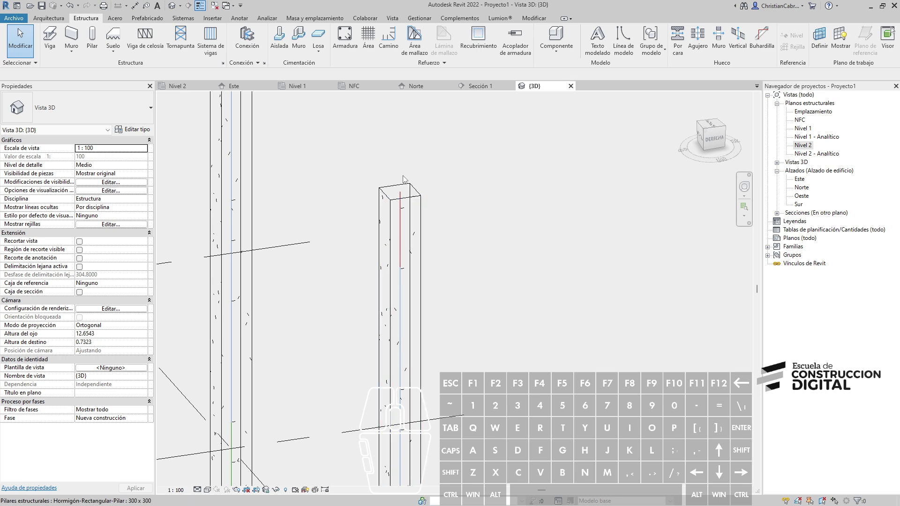
pyautogui.scroll(-4, 416, 321)
pyautogui.moveTo(254, 327); pyautogui.dragTo(308, 266, button='middle')
pyautogui.moveTo(284, 321); pyautogui.dragTo(332, 304, button='middle')
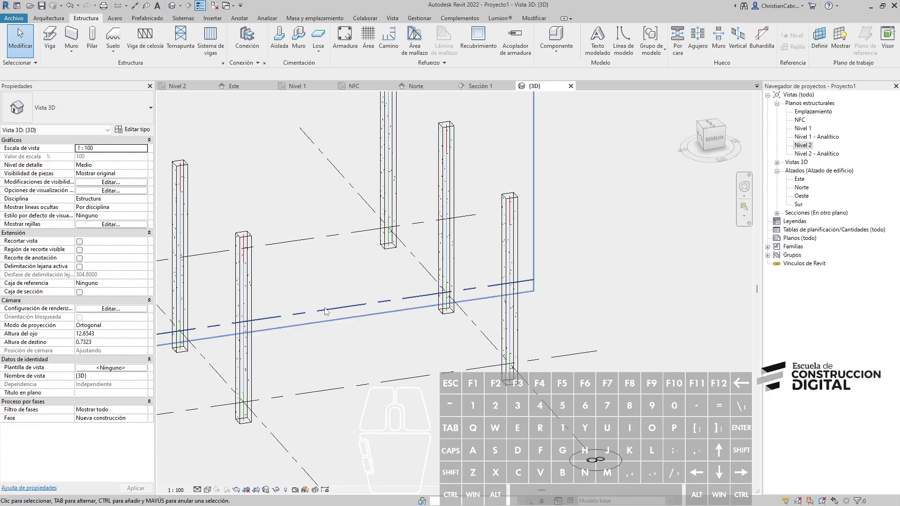
pyautogui.moveTo(601, 266); pyautogui.dragTo(434, 154)
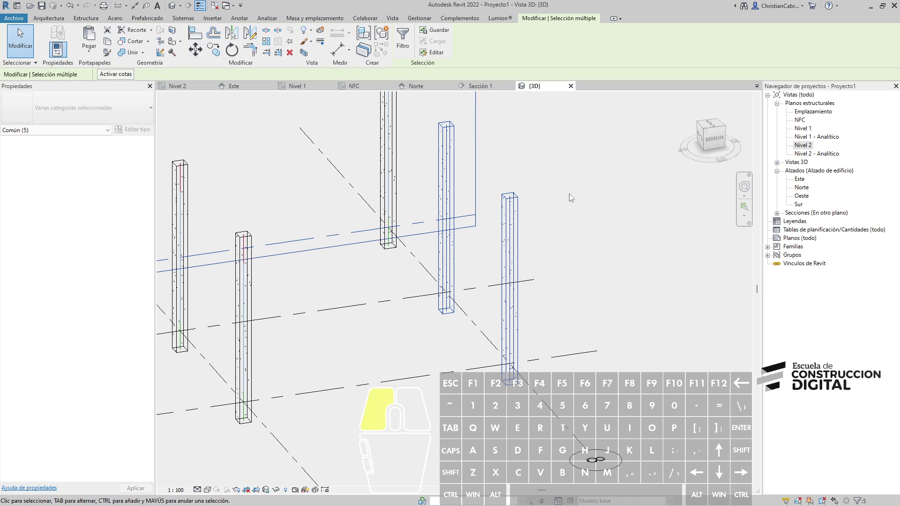
pyautogui.press('Escape')
# Step: Filter the analytical categories to Estructura only and turn off the display of analytical model categories in the 3D view
pyautogui.press('v')
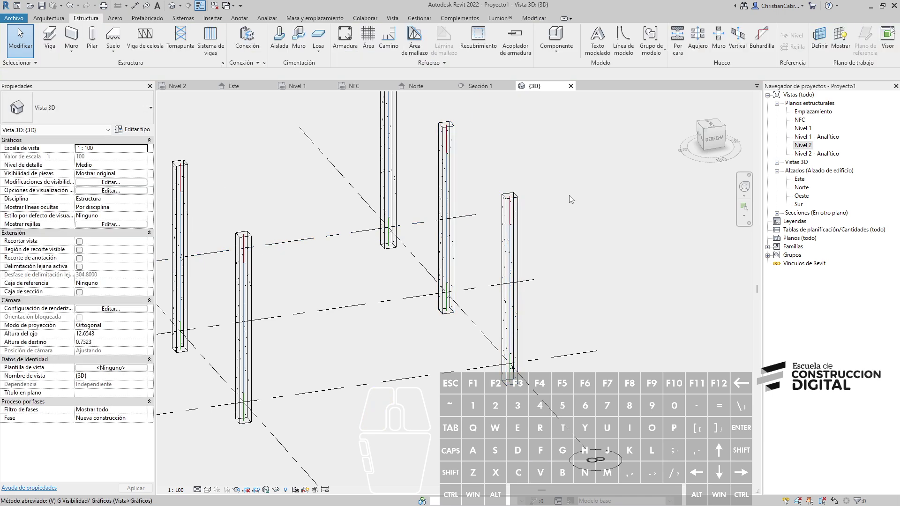
pyautogui.press('g')
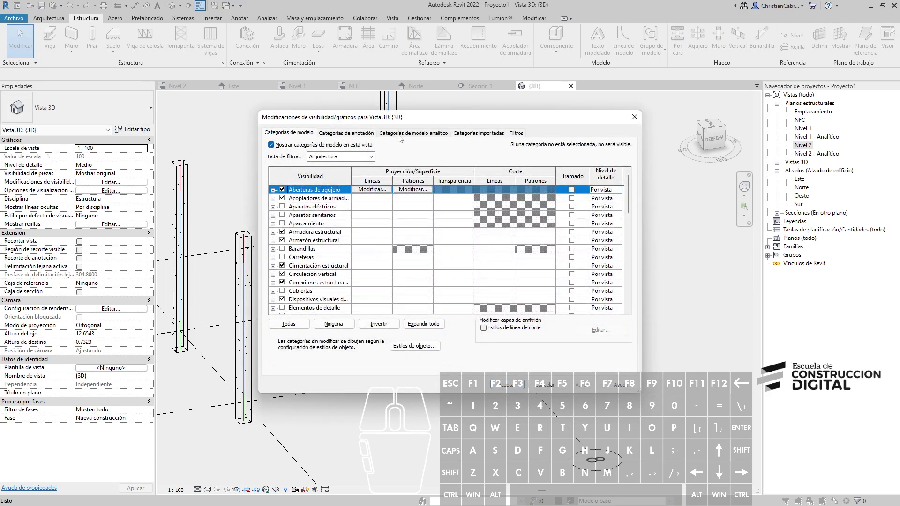
pyautogui.click(399, 135)
pyautogui.click(394, 157)
pyautogui.click(313, 173)
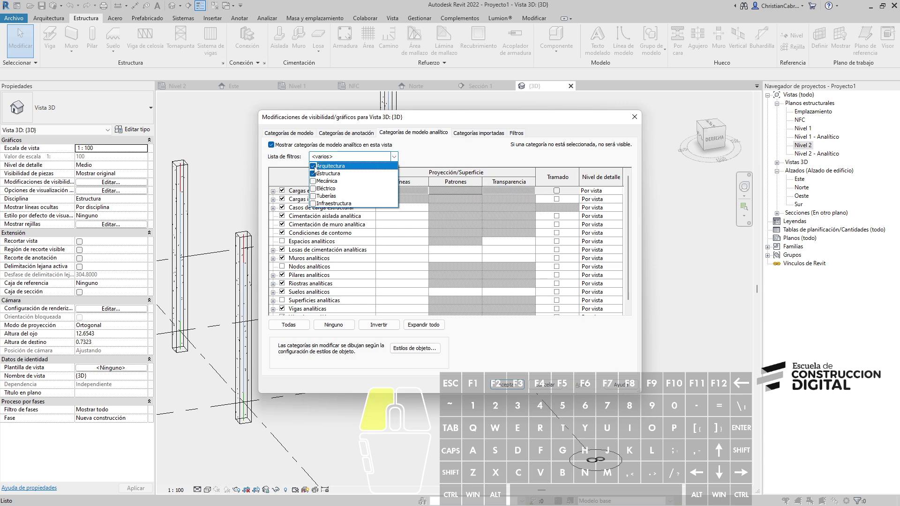
pyautogui.click(313, 166)
pyautogui.click(405, 317)
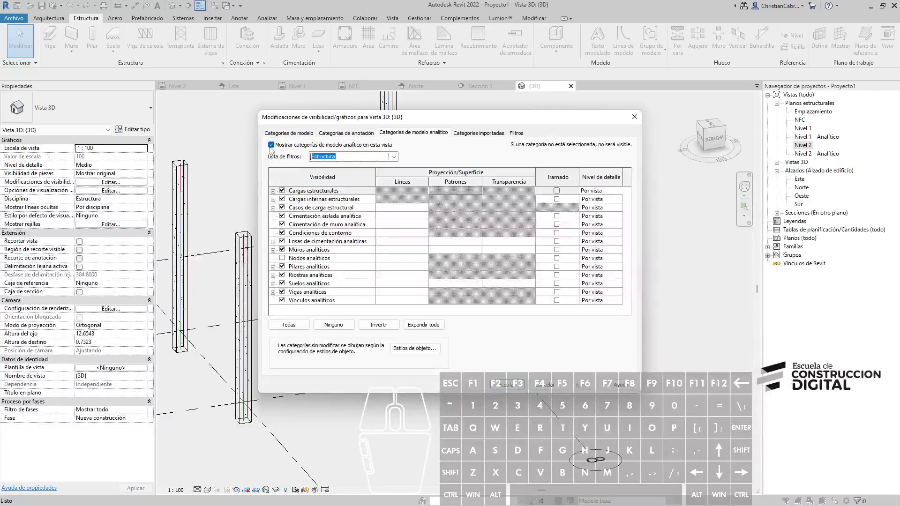
pyautogui.click(271, 145)
pyautogui.click(491, 385)
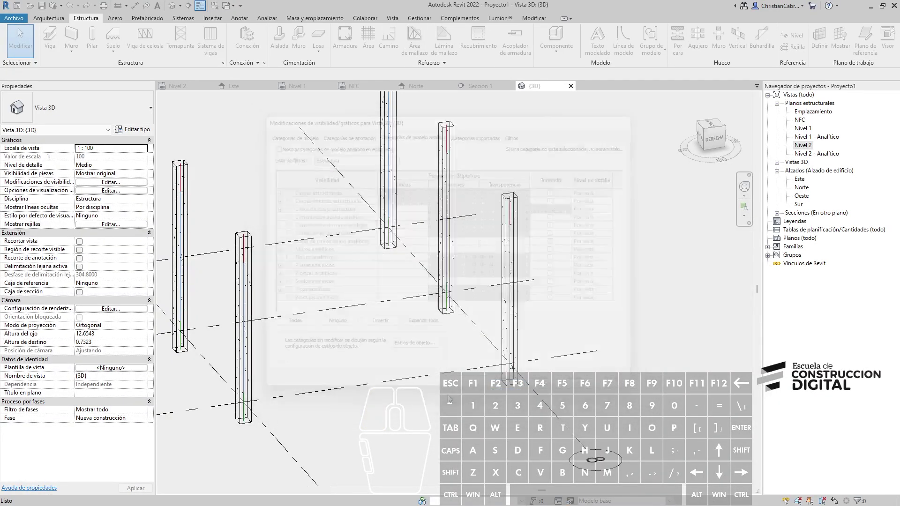
# Step: Window-select the columns along grid 7 to check which categories are picked, and clear the selection
pyautogui.scroll(-3, 300, 369)
pyautogui.moveTo(191, 164); pyautogui.dragTo(430, 425)
pyautogui.press('Escape')
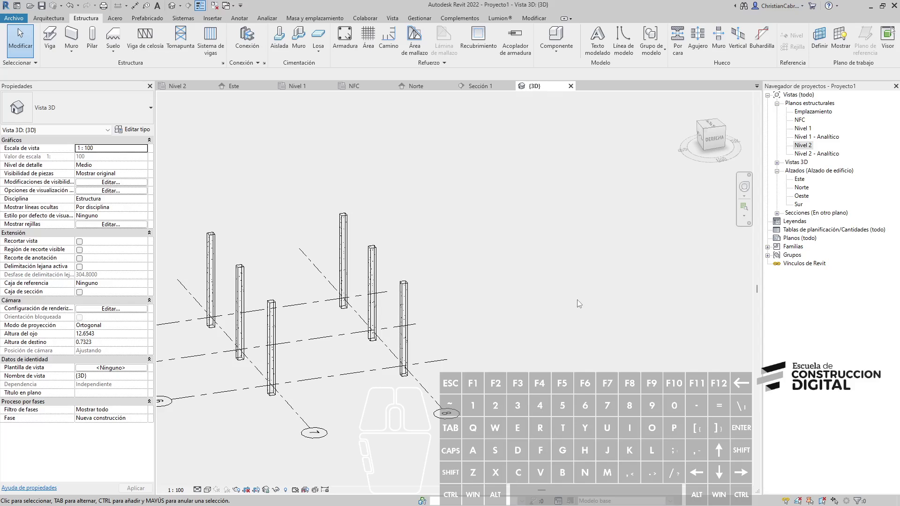
pyautogui.moveTo(487, 316); pyautogui.dragTo(526, 308, button='middle')
pyautogui.moveTo(218, 169); pyautogui.dragTo(363, 416)
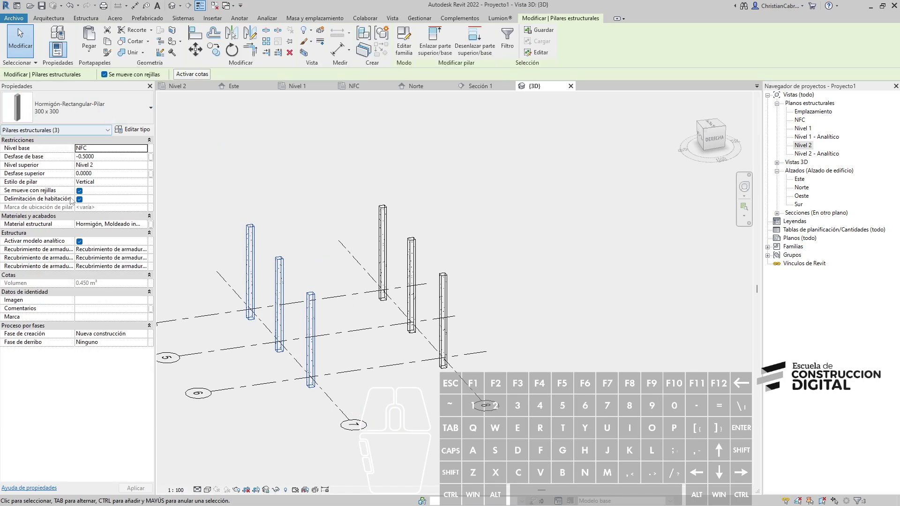
pyautogui.click(293, 185)
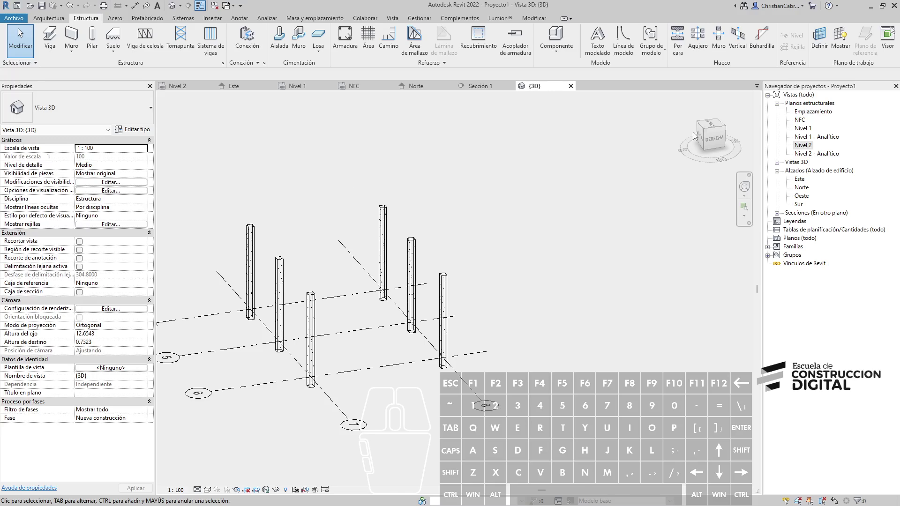
# Step: Expand the project's 3D views and open the Modelo analítico view
pyautogui.doubleClick(797, 162)
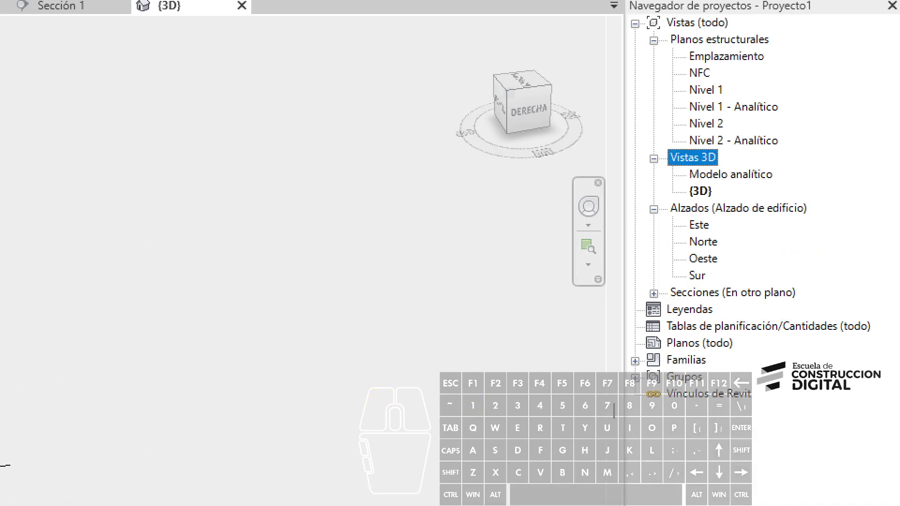
pyautogui.moveTo(675, 159)
pyautogui.keyDown('ctrl'); pyautogui.mouseDown()
pyautogui.moveTo(761, 209)
pyautogui.moveTo(796, 212)
pyautogui.mouseUp(); pyautogui.keyUp('ctrl')
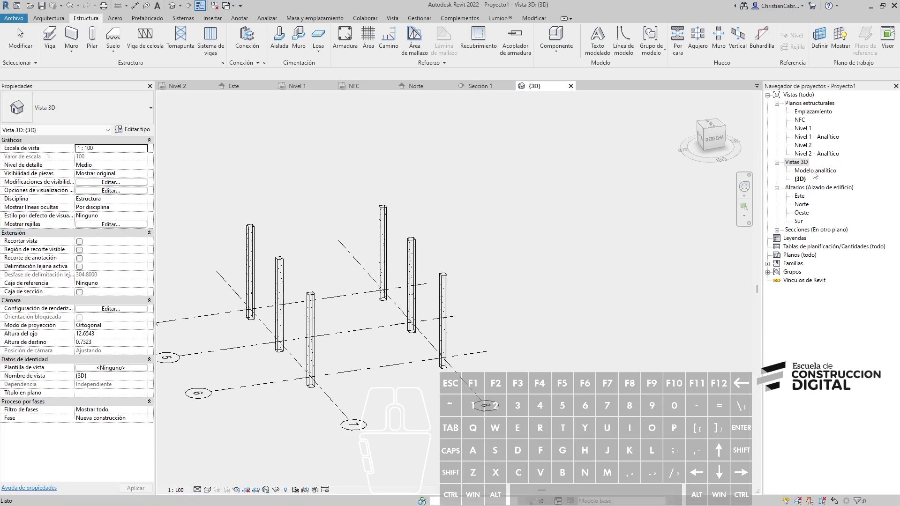
pyautogui.doubleClick(731, 174)
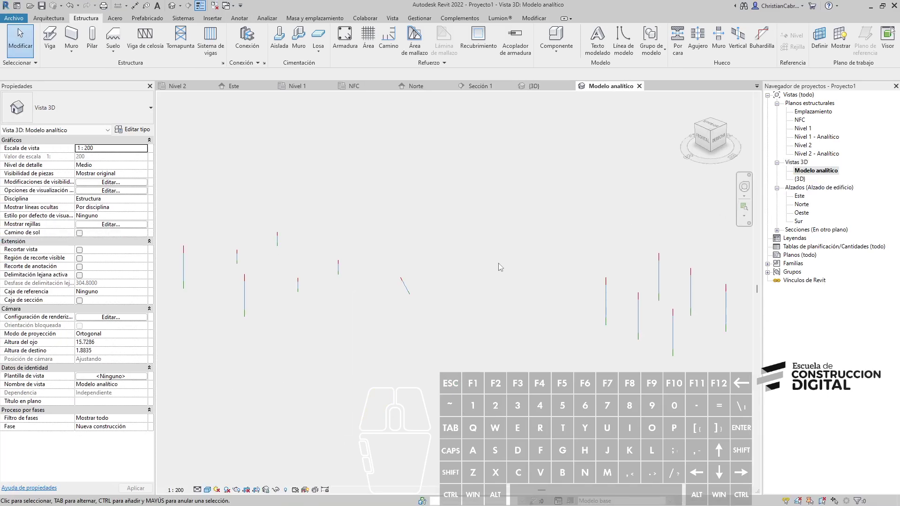
# Step: Examine the analytical lines of the vertical and inclined columns and bring up the structural analysis tools
pyautogui.scroll(5, 482, 329)
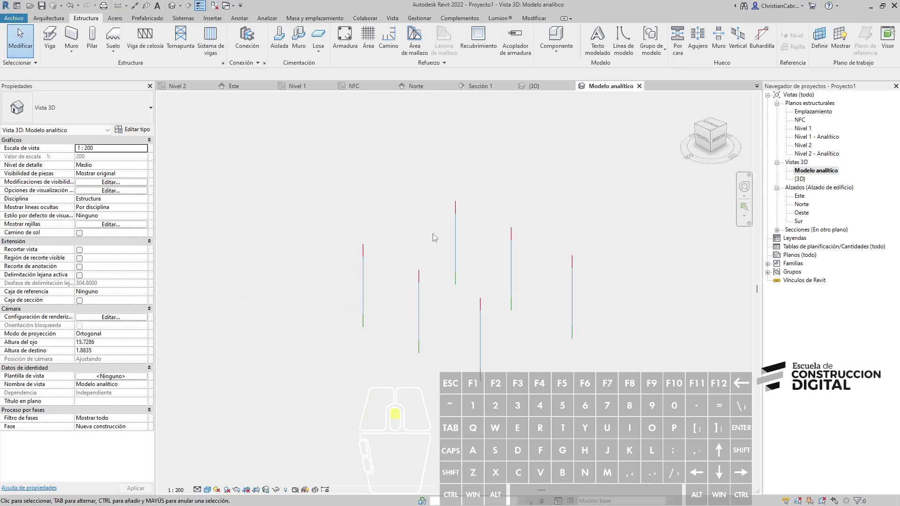
pyautogui.moveTo(459, 330); pyautogui.dragTo(364, 311, button='middle')
pyautogui.scroll(-5, 381, 279)
pyautogui.scroll(5, 365, 277)
pyautogui.moveTo(446, 335); pyautogui.dragTo(229, 327, button='middle')
pyautogui.moveTo(434, 283)
pyautogui.mouseDown(button='middle')
pyautogui.moveTo(330, 290)
pyautogui.moveTo(228, 278)
pyautogui.mouseUp(button='middle')
pyautogui.moveTo(423, 287); pyautogui.dragTo(89, 230, button='middle')
pyautogui.moveTo(447, 280)
pyautogui.mouseDown(button='middle')
pyautogui.moveTo(275, 251)
pyautogui.moveTo(307, 310)
pyautogui.moveTo(391, 298)
pyautogui.mouseUp(button='middle')
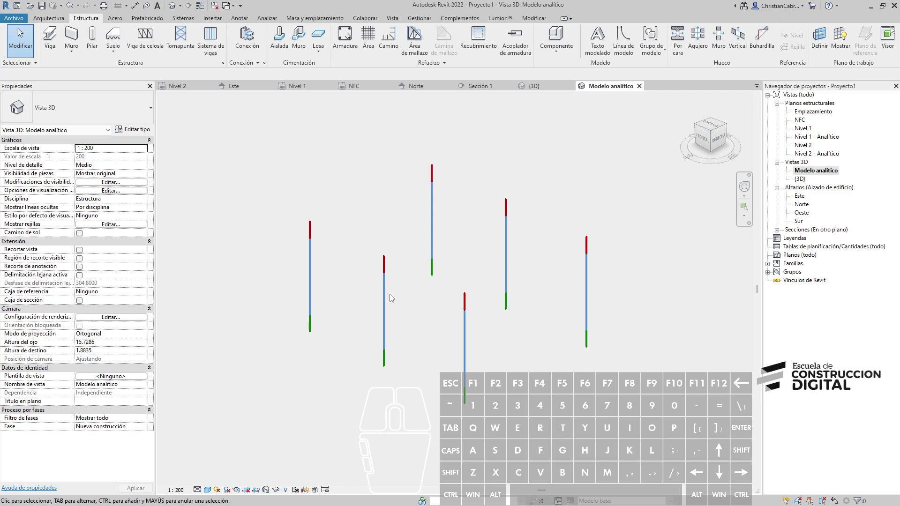
pyautogui.scroll(-4, 390, 294)
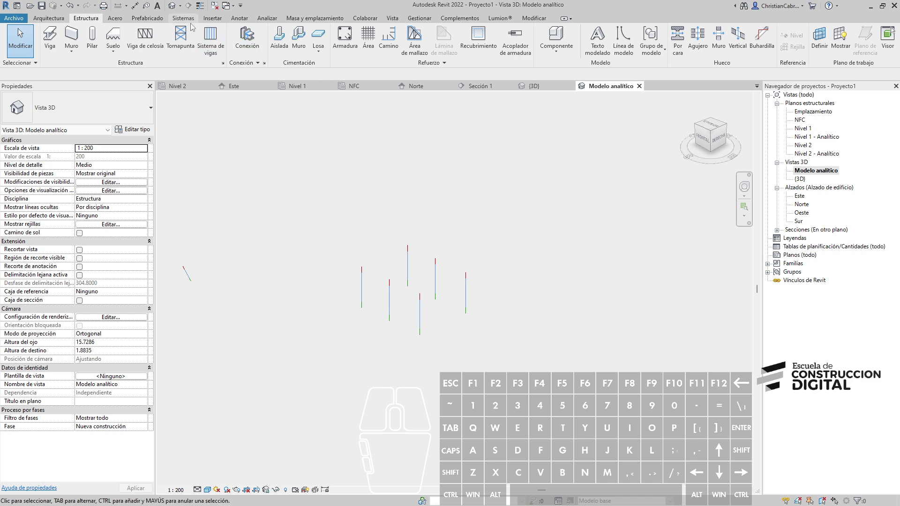
pyautogui.click(267, 18)
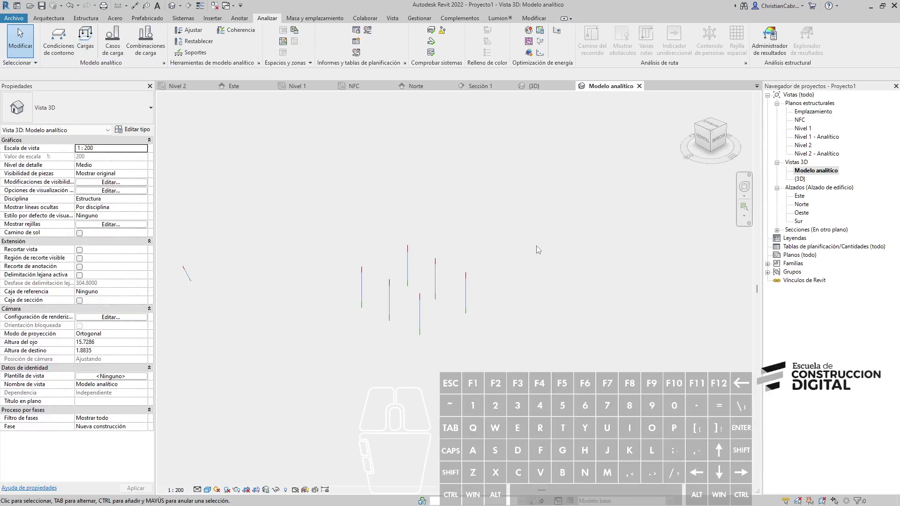
# Step: Open the Nivel 1 structural plan and draw two vertical grids in the empty area northwest of the existing grids
pyautogui.doubleClick(804, 128)
pyautogui.scroll(-2, 566, 253)
pyautogui.scroll(-3, 567, 253)
pyautogui.moveTo(586, 235); pyautogui.dragTo(464, 242, button='middle')
pyautogui.scroll(-6, 466, 241)
pyautogui.moveTo(458, 211); pyautogui.dragTo(405, 395, button='middle')
pyautogui.moveTo(355, 233); pyautogui.dragTo(513, 218, button='middle')
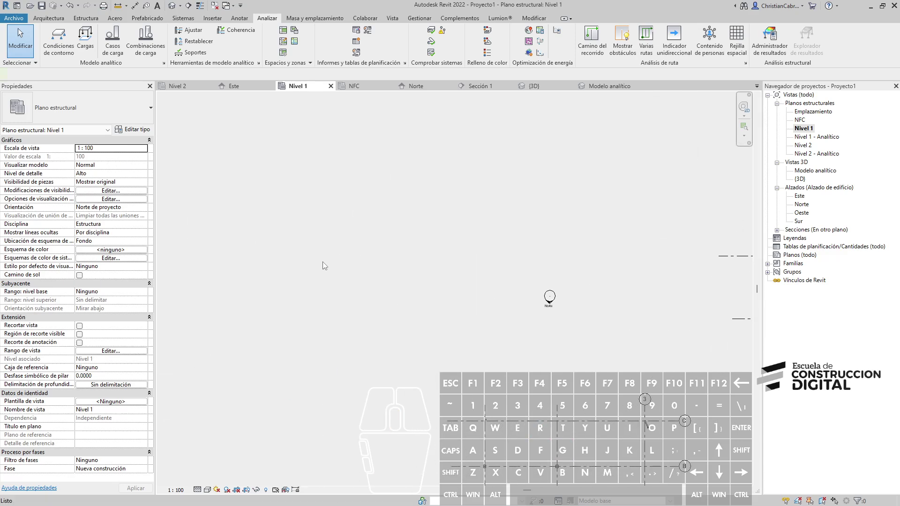
pyautogui.press('g')
pyautogui.press('r')
pyautogui.click(303, 224)
pyautogui.click(303, 347)
pyautogui.click(336, 230)
pyautogui.click(337, 347)
# Step: Draw two horizontal grids across the two new vertical grids and finish the grid command
pyautogui.click(241, 310)
pyautogui.click(415, 310)
pyautogui.click(253, 258)
pyautogui.click(408, 258)
pyautogui.scroll(3, 375, 281)
pyautogui.press('Escape')
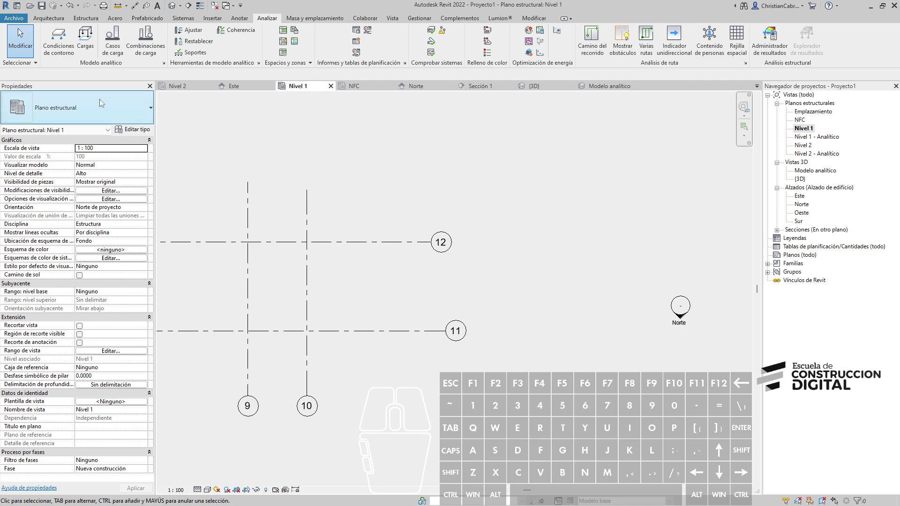
# Step: Set the discipline of the Nivel 1 structural plan to Arquitectura
pyautogui.hotkey('ctrl', '1')
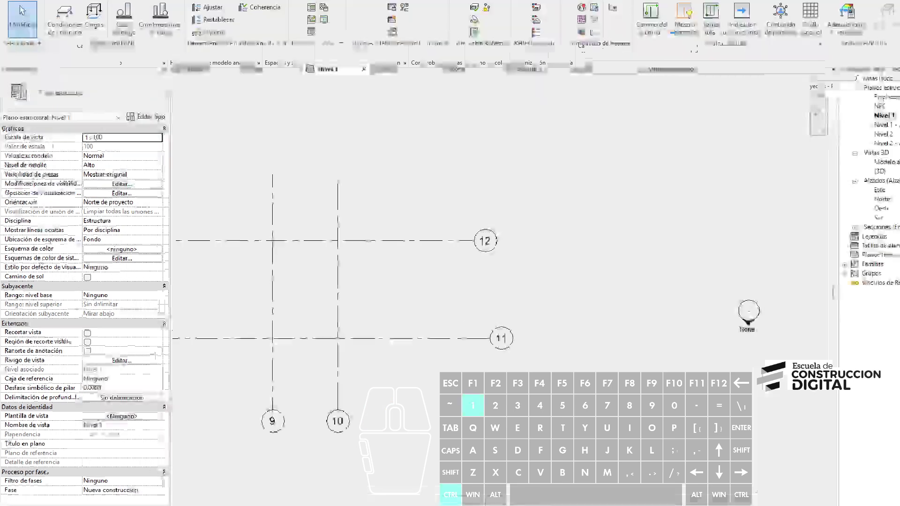
pyautogui.keyDown('ctrl'); pyautogui.moveTo(29, 205); pyautogui.dragTo(280, 232); pyautogui.keyUp('ctrl')
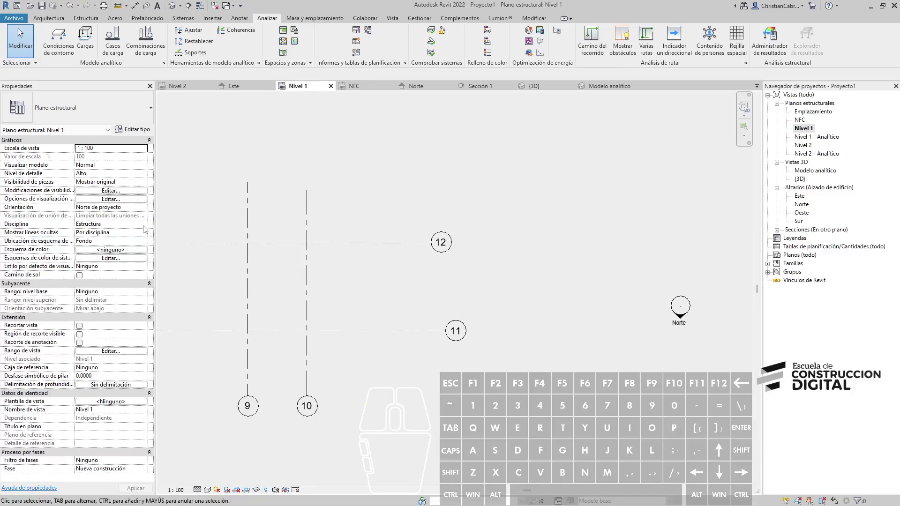
pyautogui.click(282, 211)
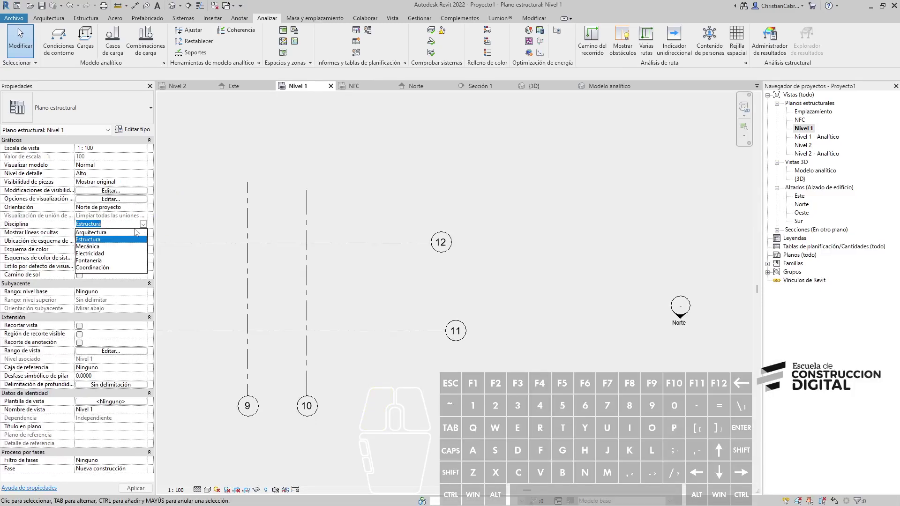
pyautogui.click(107, 234)
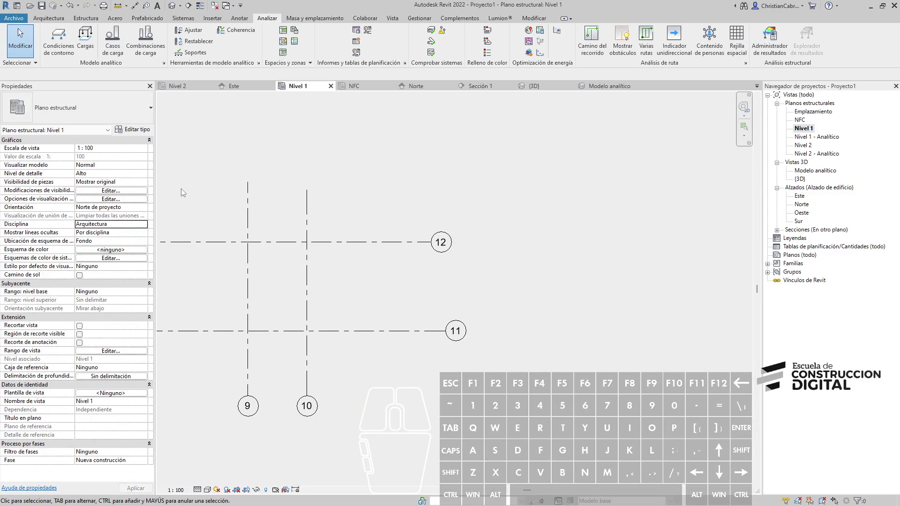
# Step: Draw two chained Genérico - 200 mm walls along grid 12 from grid 9 to grid 10 and down grid 10 to grid 11
pyautogui.click(49, 19)
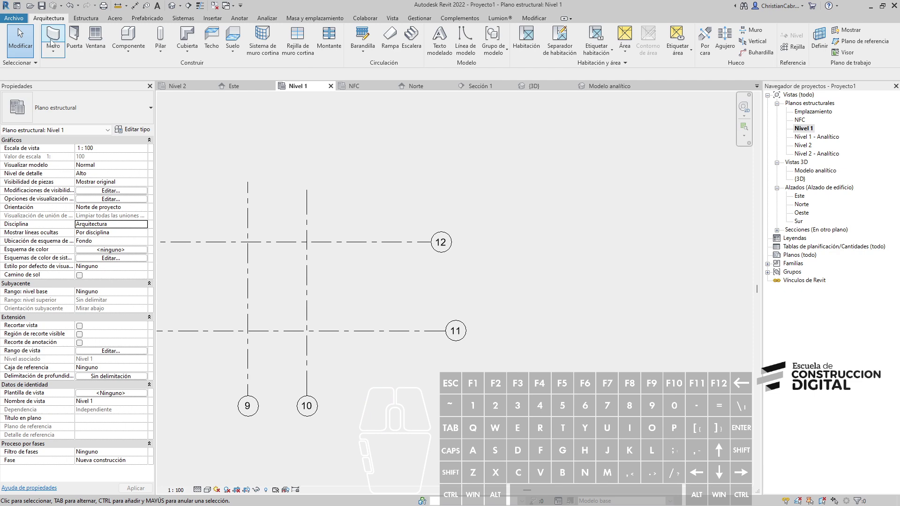
pyautogui.click(53, 36)
pyautogui.click(248, 242)
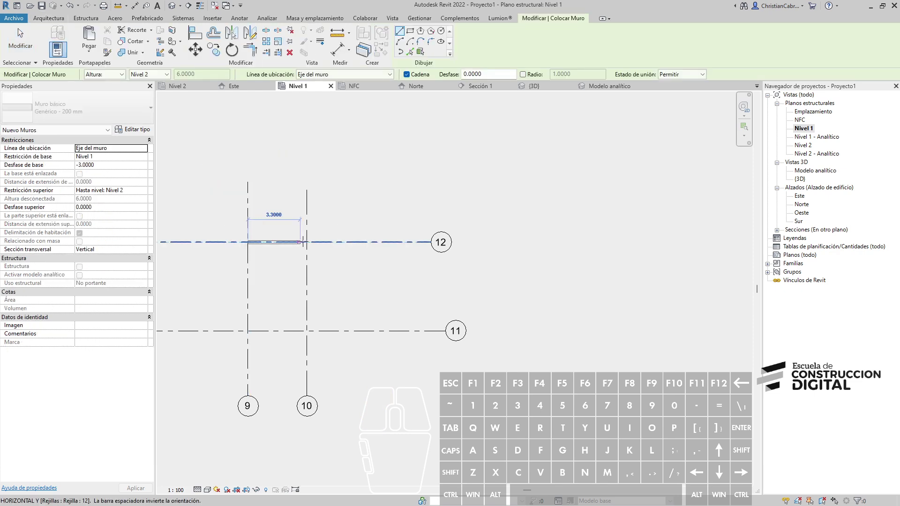
pyautogui.click(307, 242)
pyautogui.click(307, 331)
pyautogui.press('Escape')
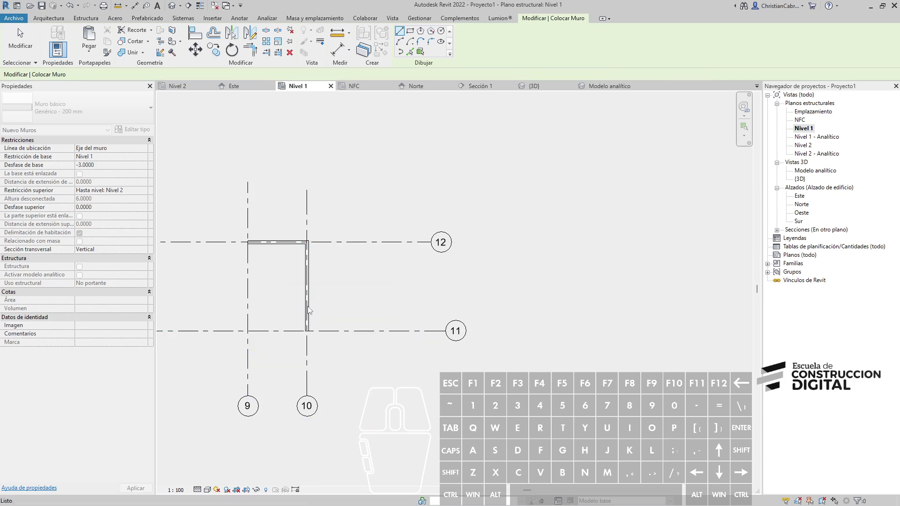
pyautogui.scroll(2, 298, 251)
pyautogui.scroll(2, 314, 237)
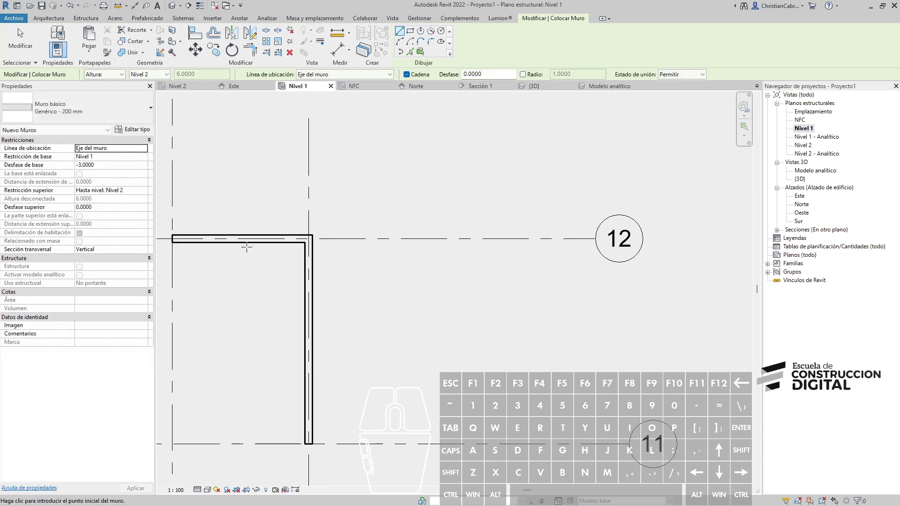
pyautogui.press('Escape')
# Step: Switch the view's discipline to Estructura and back to Arquitectura to compare how the walls display
pyautogui.hotkey('ctrl', '1')
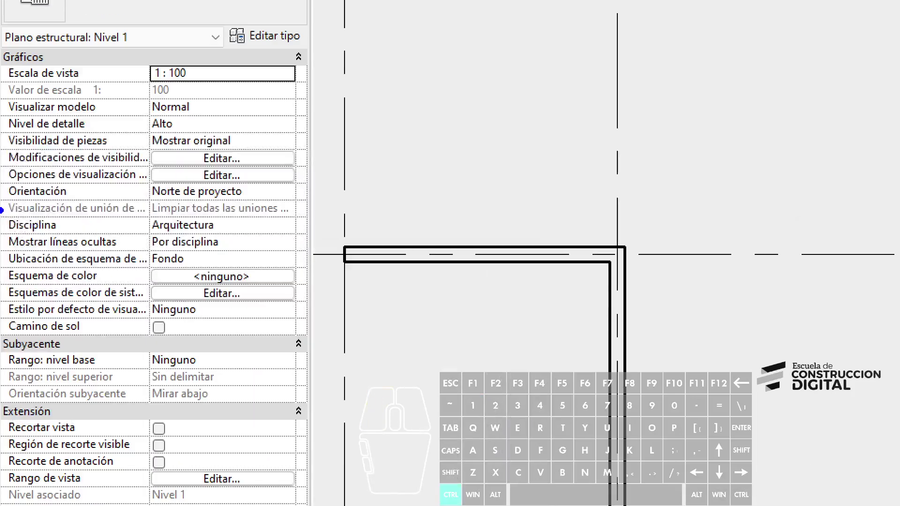
pyautogui.moveTo(2, 210)
pyautogui.keyDown('ctrl'); pyautogui.mouseDown()
pyautogui.moveTo(287, 253)
pyautogui.moveTo(286, 243)
pyautogui.mouseUp(); pyautogui.keyUp('ctrl')
pyautogui.press('Escape')
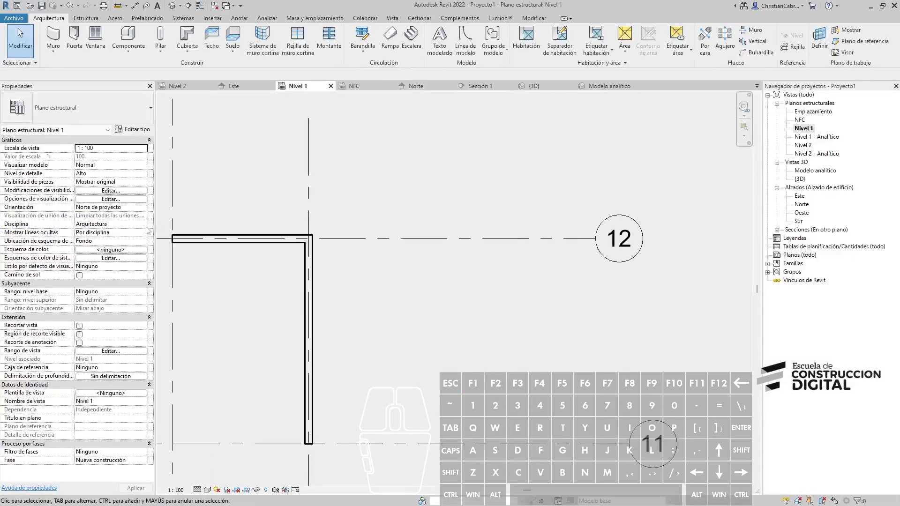
pyautogui.click(143, 224)
pyautogui.click(89, 240)
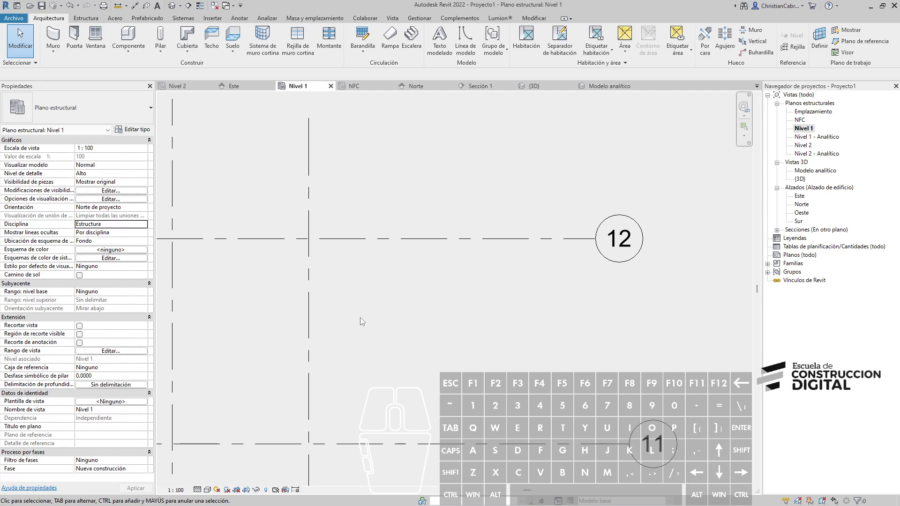
pyautogui.click(145, 224)
pyautogui.click(93, 232)
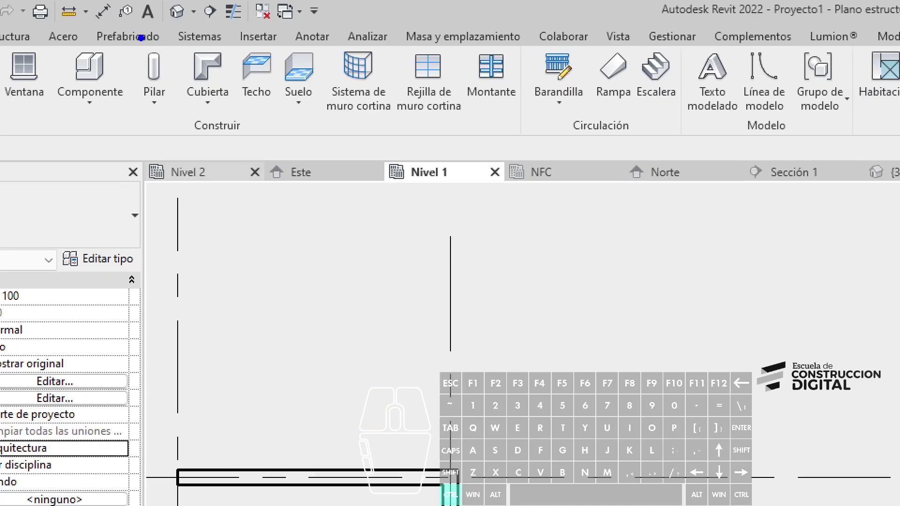
pyautogui.press('Escape')
pyautogui.click(153, 106)
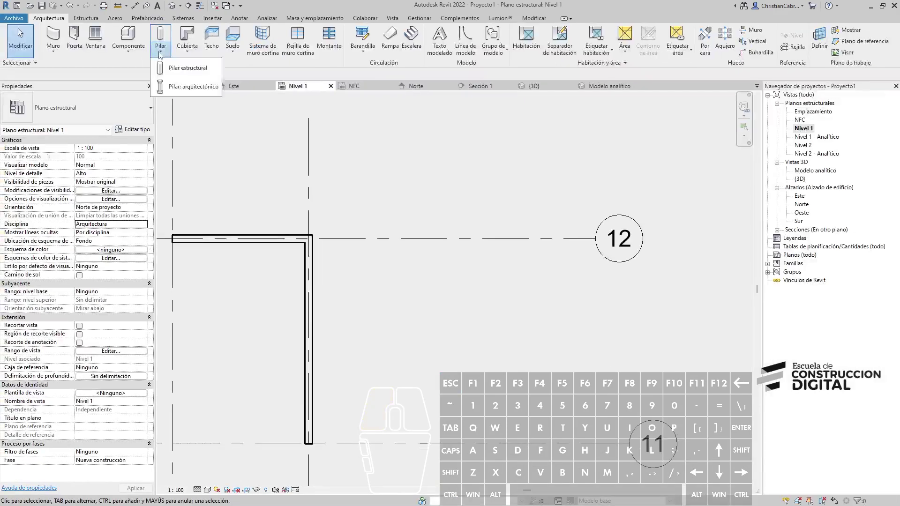
pyautogui.click(188, 87)
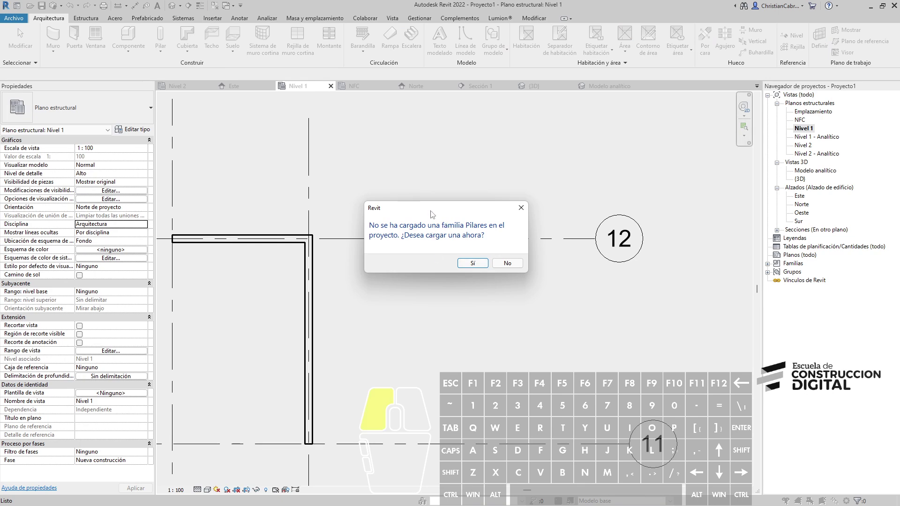
pyautogui.moveTo(432, 214); pyautogui.dragTo(204, 148)
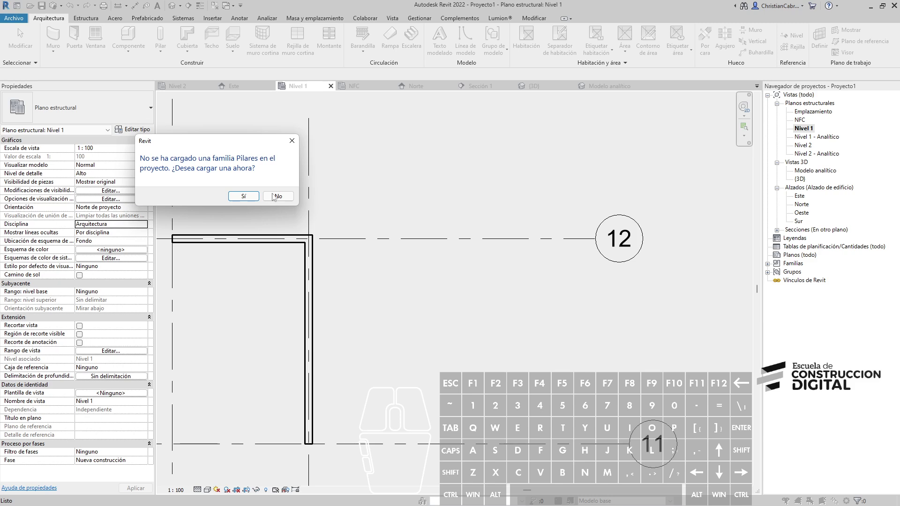
pyautogui.click(278, 196)
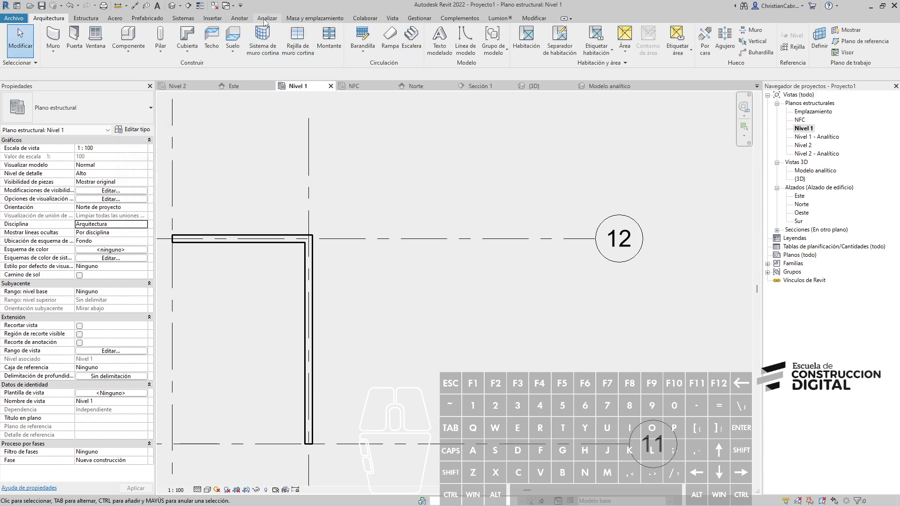
# Step: Load the Pilar rectangular family from the Pilares category of the Autodesk family library
pyautogui.click(246, 20)
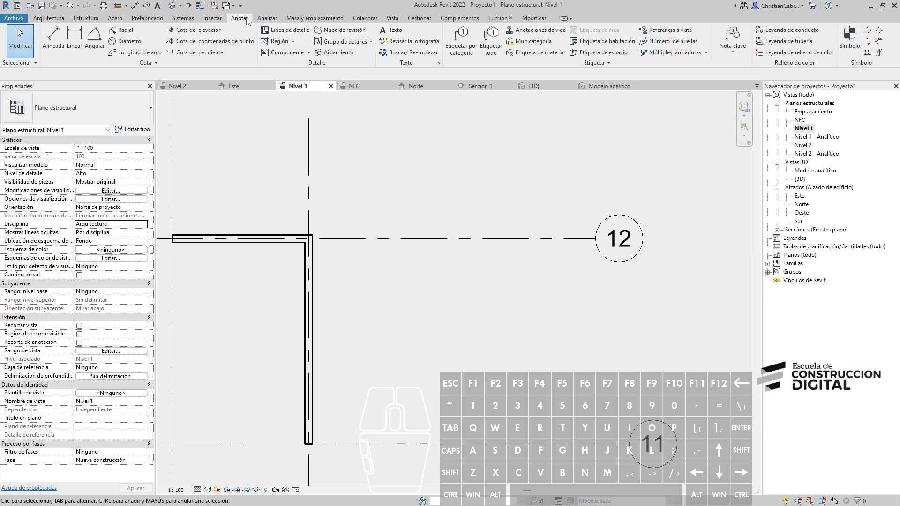
pyautogui.click(263, 20)
pyautogui.click(212, 19)
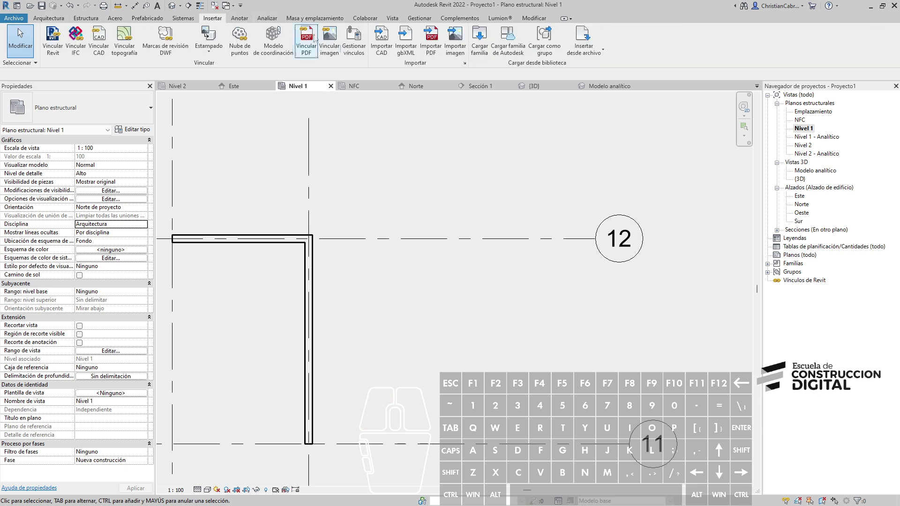
pyautogui.click(507, 40)
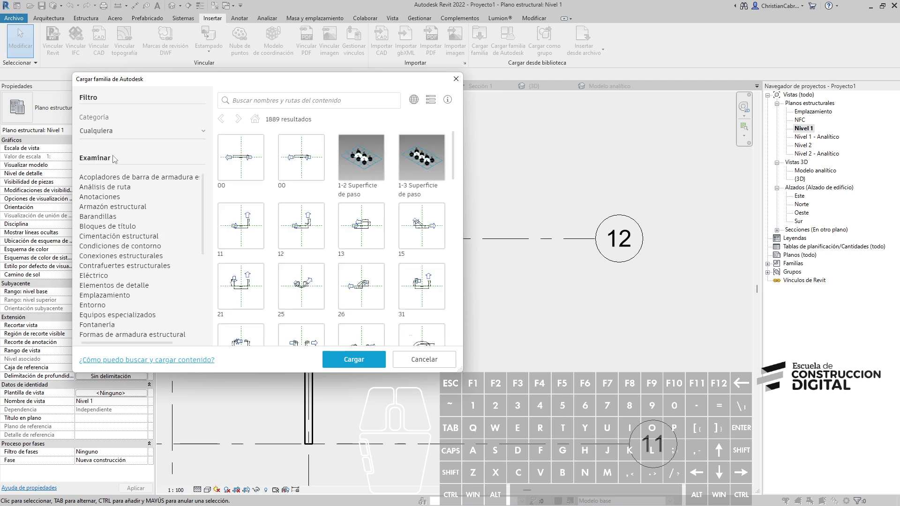
pyautogui.scroll(-5, 183, 278)
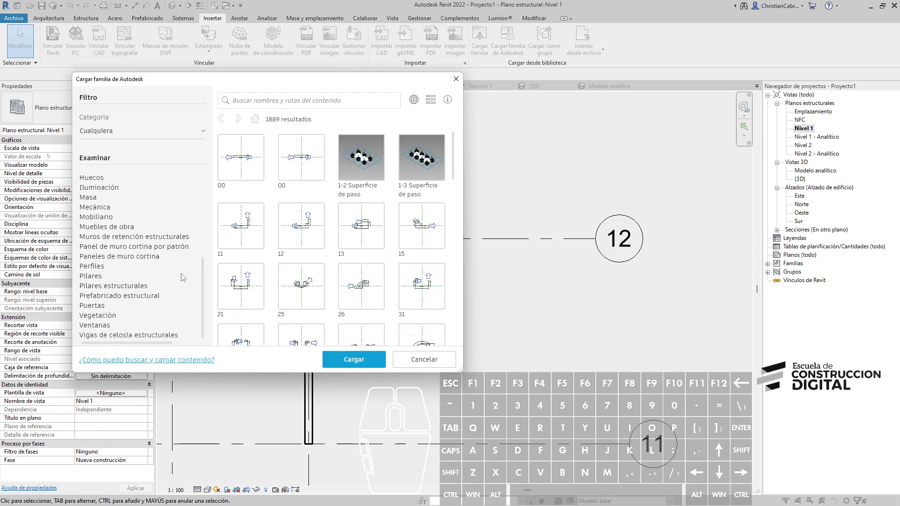
pyautogui.click(92, 276)
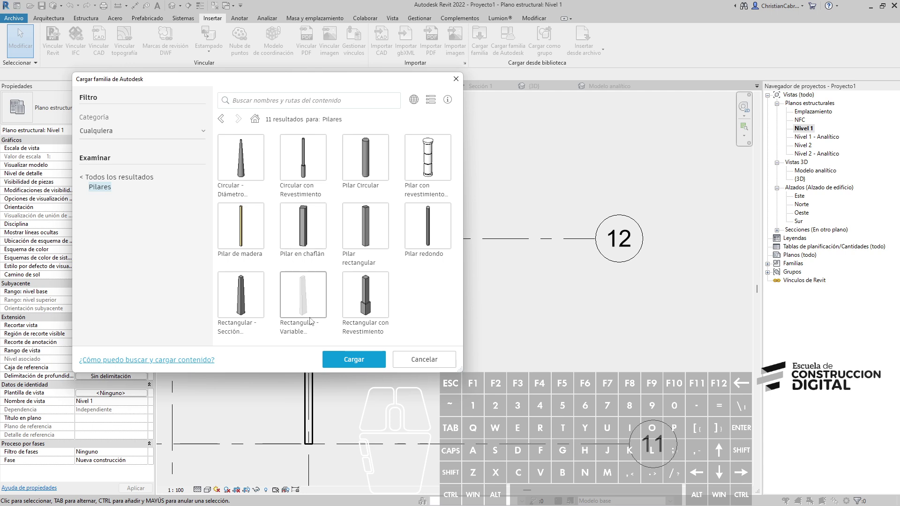
pyautogui.click(371, 234)
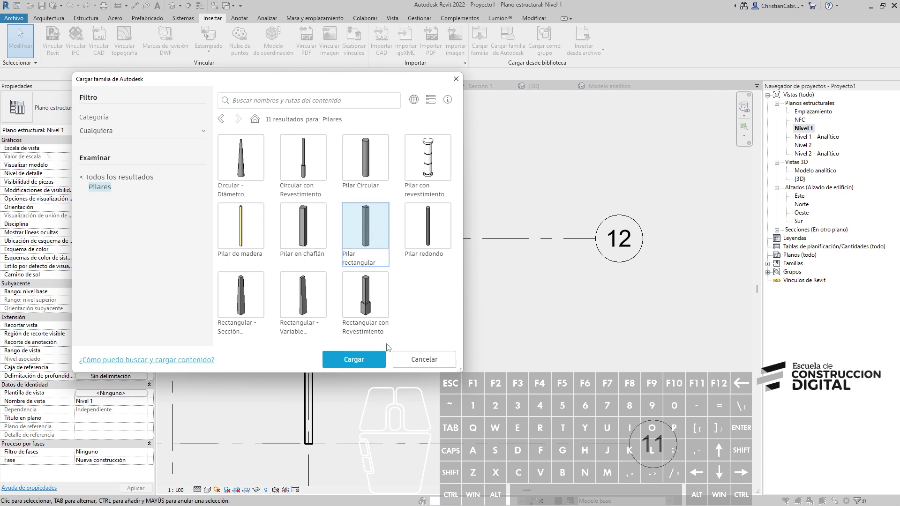
pyautogui.click(375, 364)
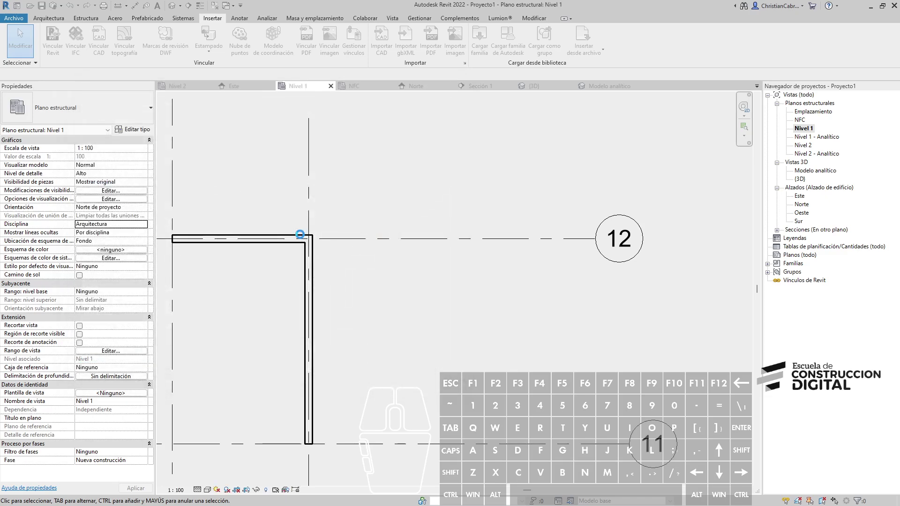
# Step: Place a 457 x 475mm Pilar rectangular architectural column at the wall corner near grids 10 and 12
pyautogui.click(48, 20)
pyautogui.click(161, 36)
pyautogui.press('Escape')
pyautogui.click(160, 49)
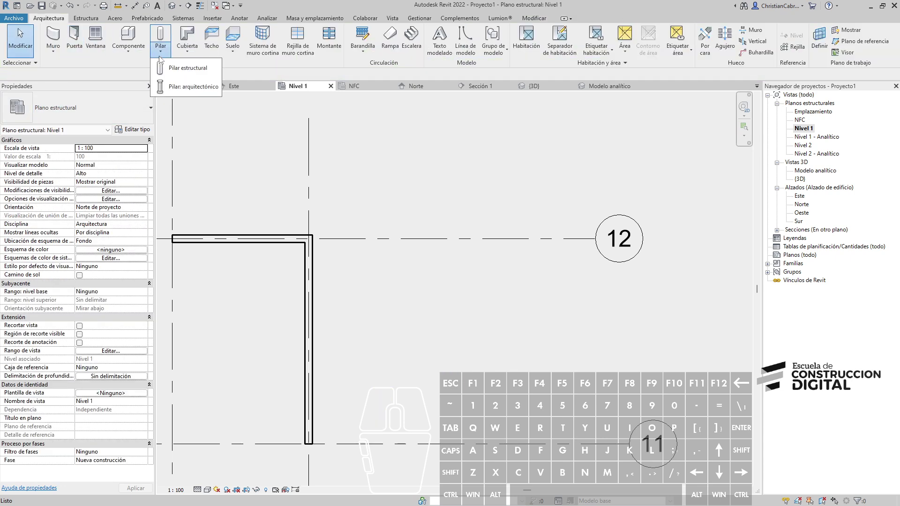
pyautogui.click(181, 87)
pyautogui.click(61, 112)
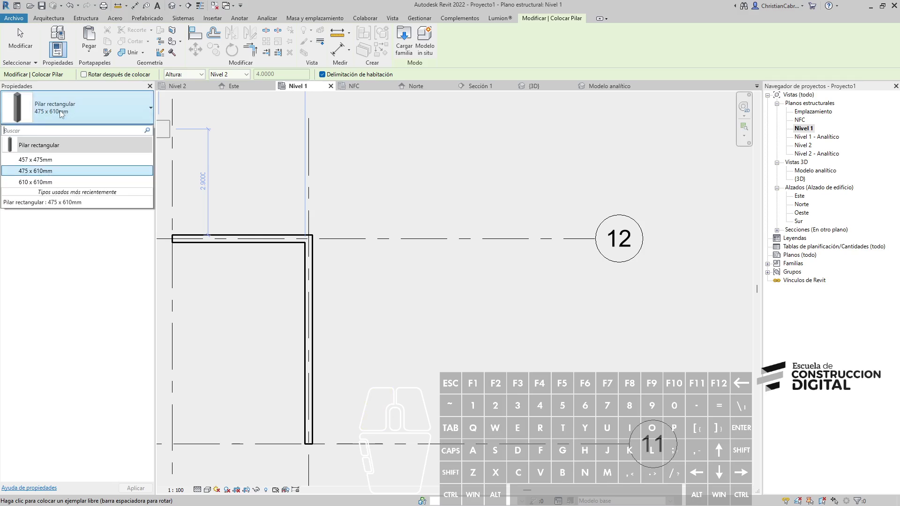
pyautogui.click(38, 160)
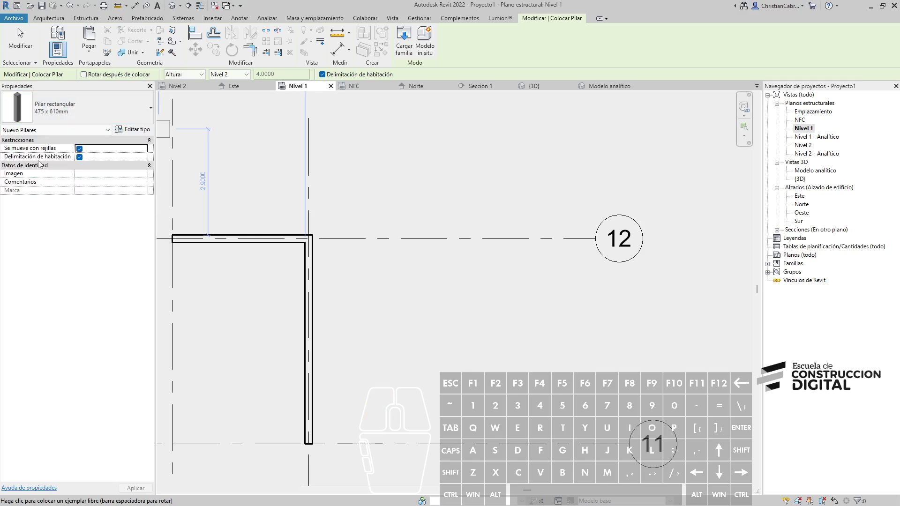
pyautogui.scroll(4, 293, 230)
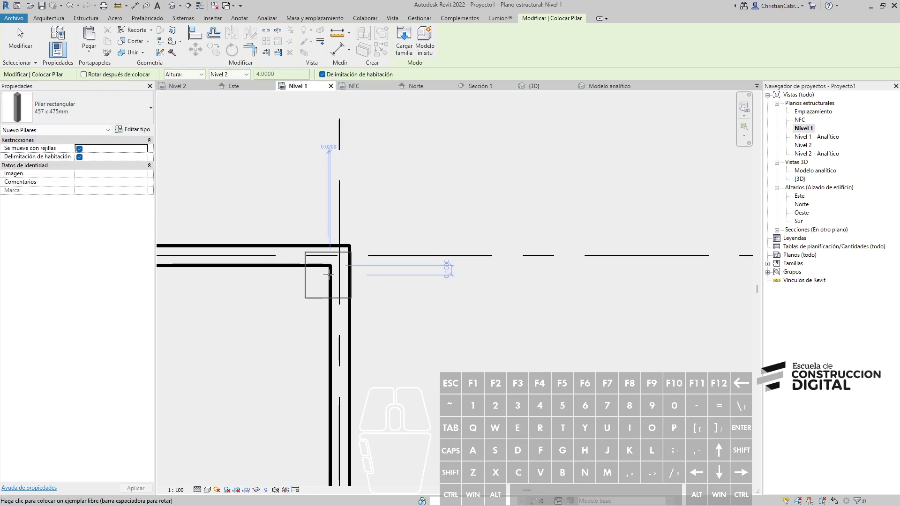
pyautogui.scroll(2, 323, 267)
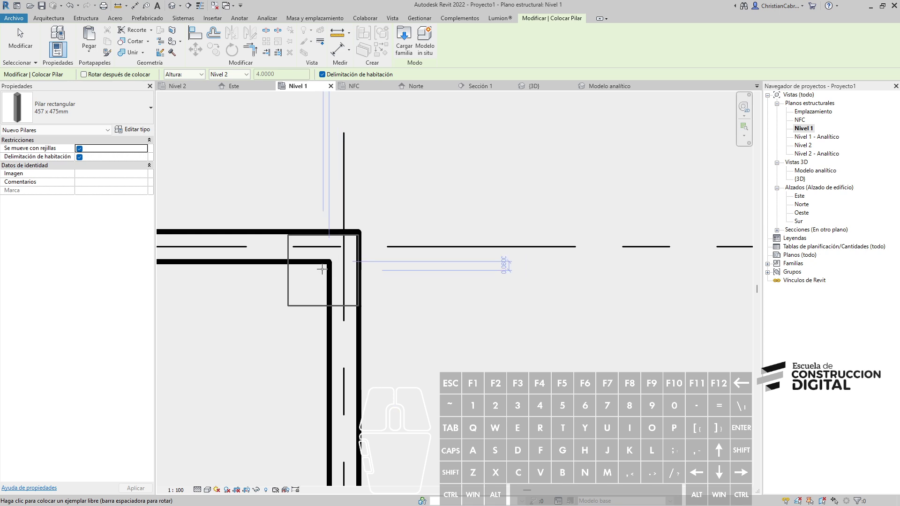
pyautogui.press('Escape')
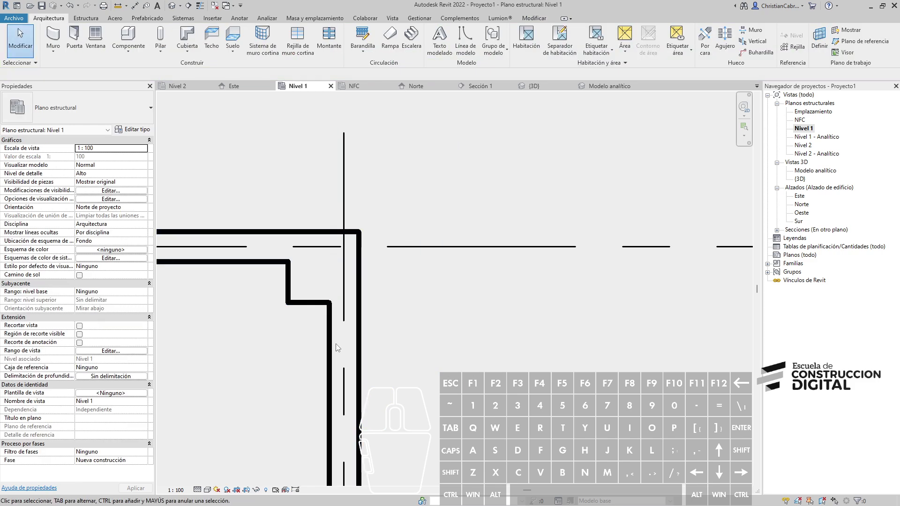
# Step: Draw a wall along grid 11 from grid 10 to grid 9
pyautogui.scroll(-5, 335, 278)
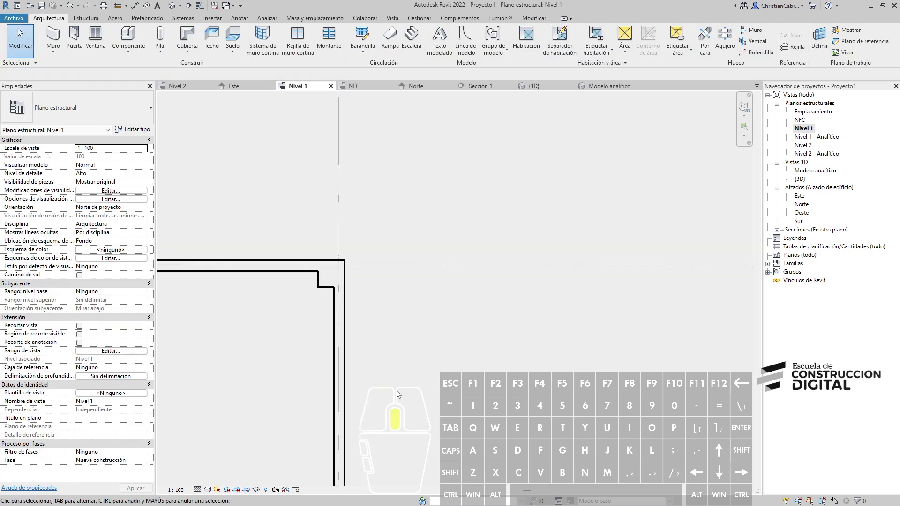
pyautogui.press('w')
pyautogui.press('a')
pyautogui.click(408, 356)
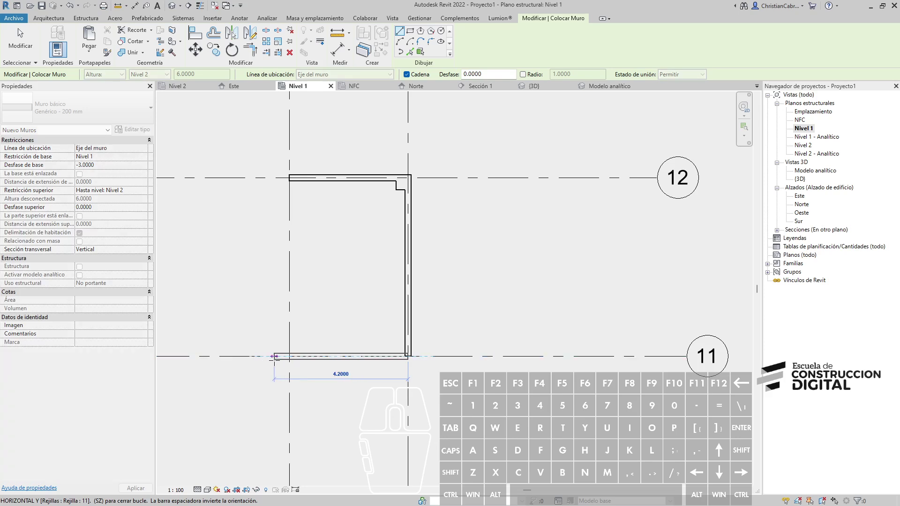
pyautogui.click(290, 356)
pyautogui.press('Escape')
pyautogui.press('Escape')
# Step: Place a 300 x 300 Hormigón-Rectangular-Pilar structural column at the wall corner near grids 10 and 11 and examine its join
pyautogui.click(81, 18)
pyautogui.click(92, 43)
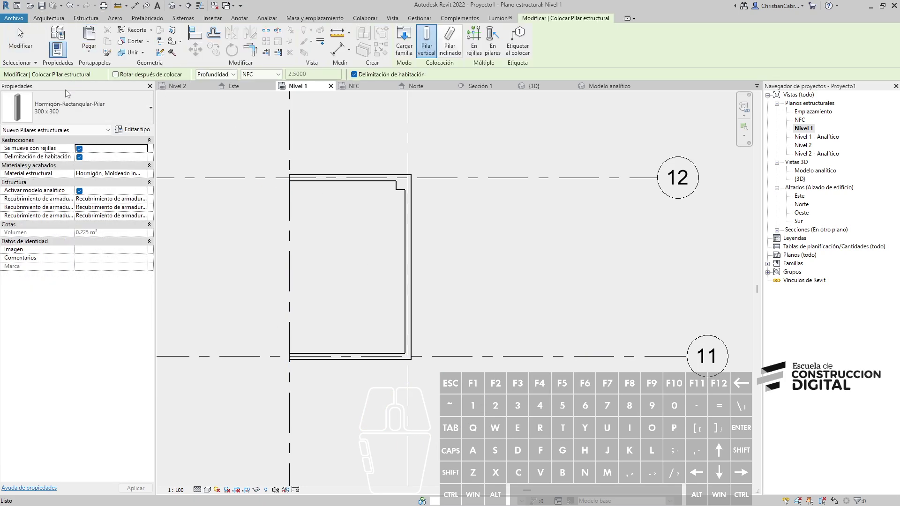
pyautogui.scroll(2, 436, 354)
pyautogui.scroll(2, 422, 357)
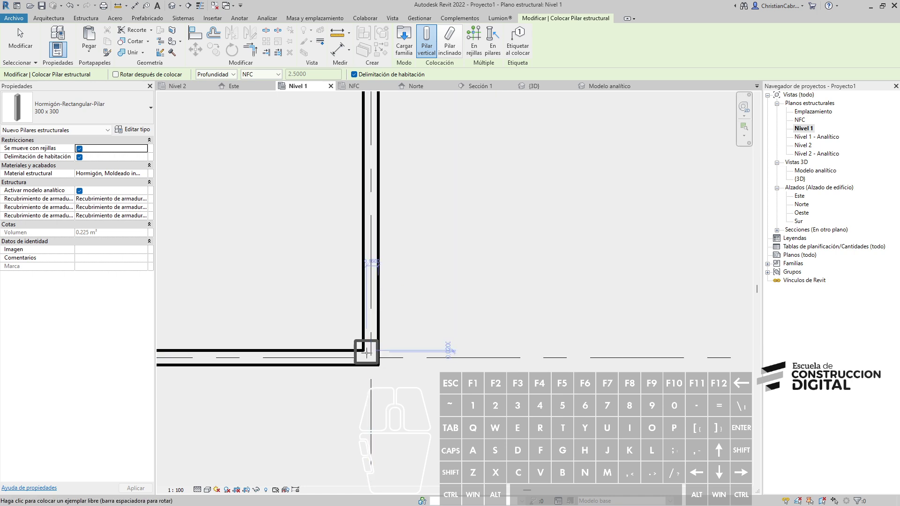
pyautogui.click(367, 353)
pyautogui.press('Escape')
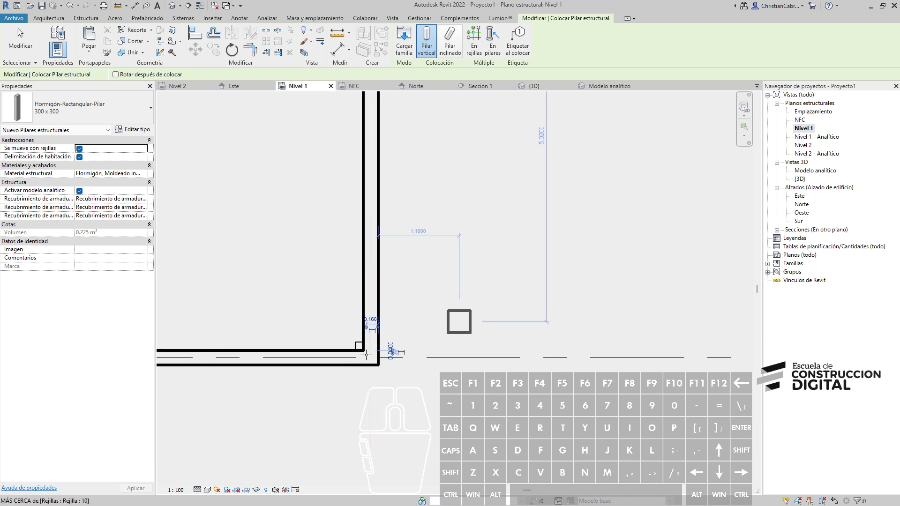
pyautogui.scroll(3, 367, 355)
pyautogui.press('Escape')
pyautogui.scroll(4, 352, 355)
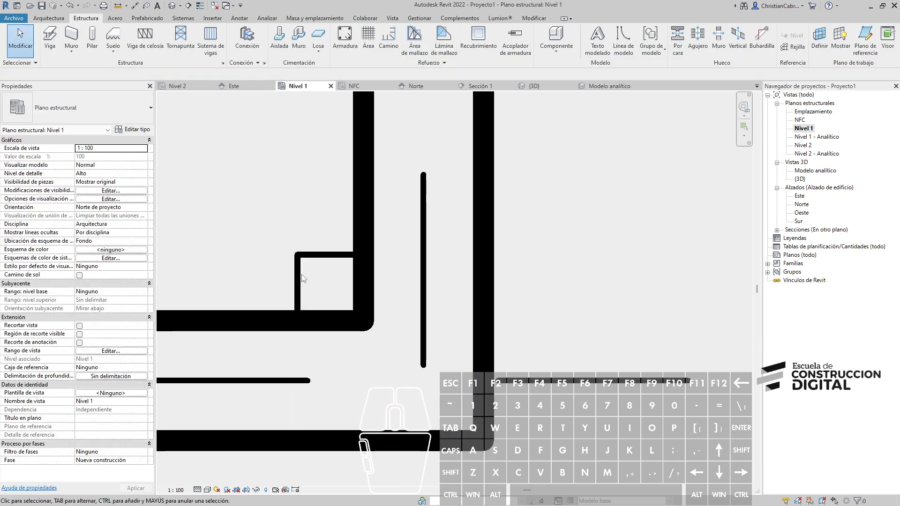
# Step: Open the default 3D view and set its discipline to Arquitectura
pyautogui.click(303, 291)
pyautogui.press('Escape')
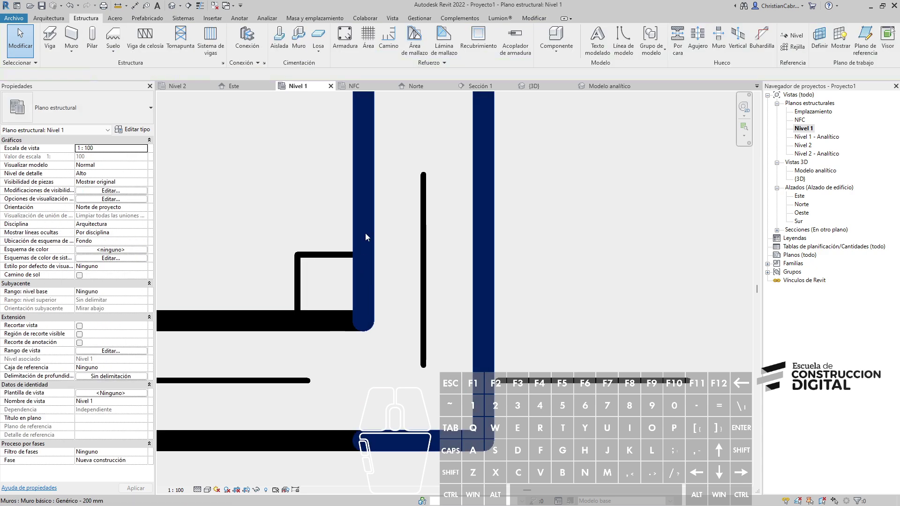
pyautogui.click(173, 5)
pyautogui.keyDown('shift'); pyautogui.moveTo(375, 324); pyautogui.dragTo(320, 315, button='middle'); pyautogui.keyUp('shift')
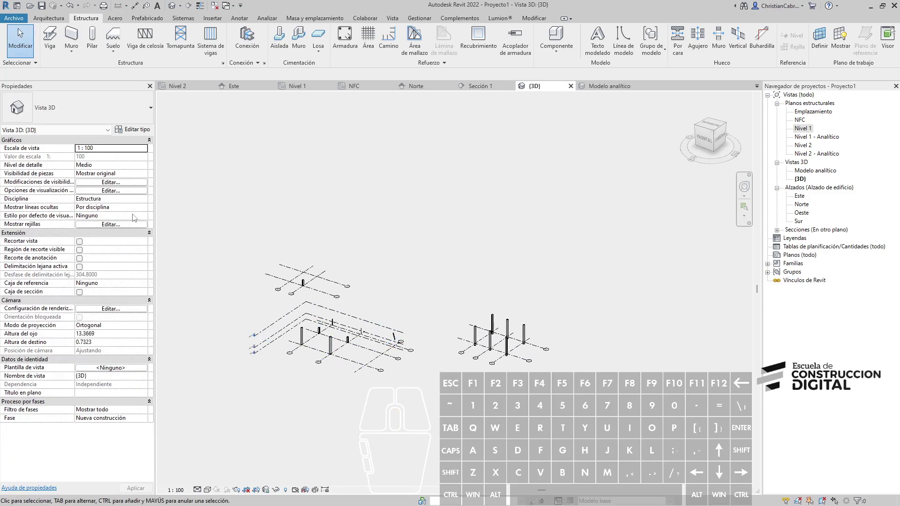
pyautogui.click(143, 201)
pyautogui.click(97, 209)
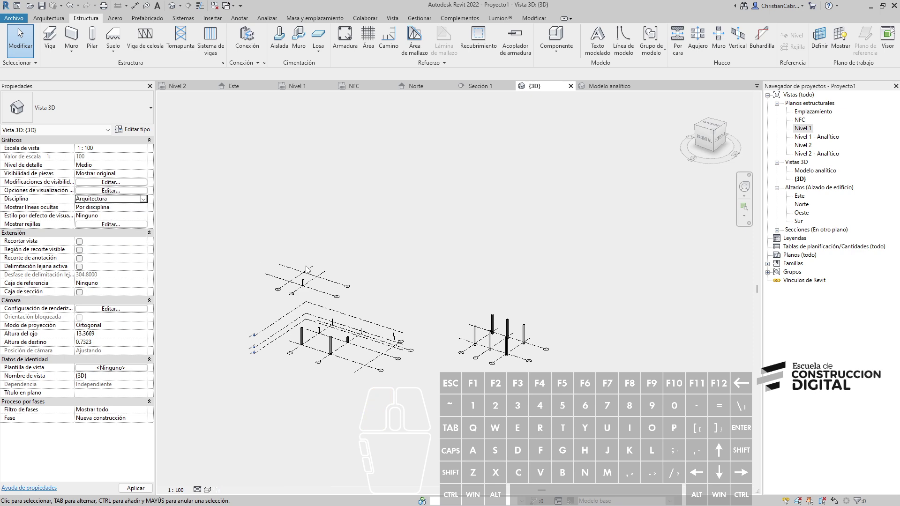
# Step: Apply the shaded visual style to the 3D view around the walls on grids 9 to 12
pyautogui.scroll(3, 321, 273)
pyautogui.keyDown('shift'); pyautogui.moveTo(386, 331); pyautogui.dragTo(399, 307, button='middle'); pyautogui.keyUp('shift')
pyautogui.moveTo(427, 393); pyautogui.dragTo(334, 240, button='middle')
pyautogui.scroll(3, 334, 240)
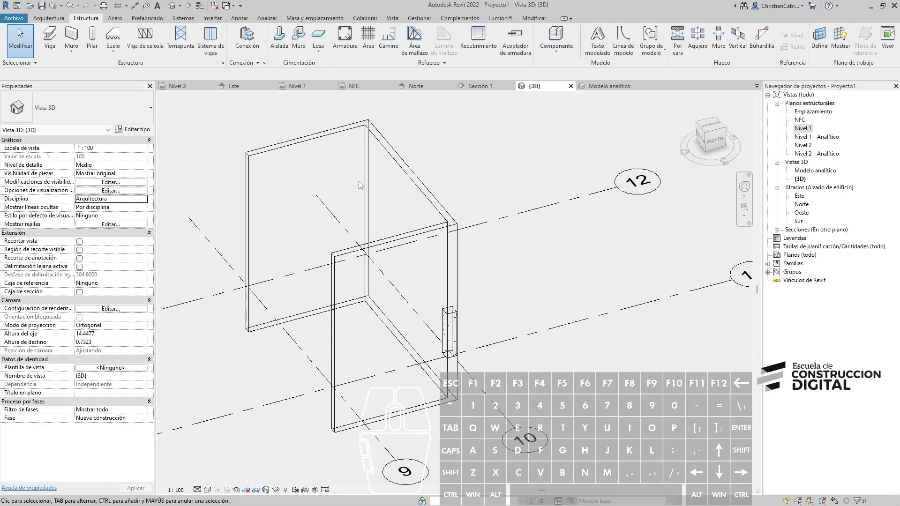
pyautogui.press('s')
pyautogui.press('d')
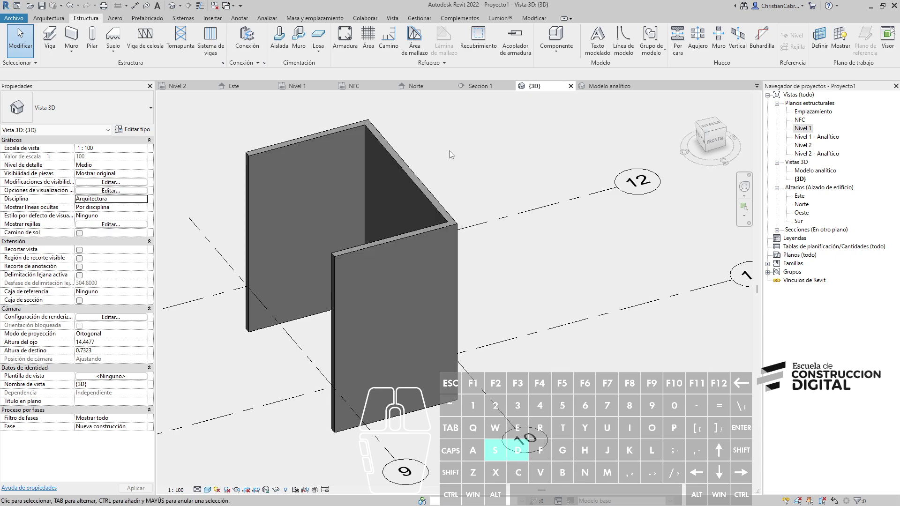
# Step: Make the Pilares category visible in the 3D view and examine how the architectural column joins the walls
pyautogui.press('v')
pyautogui.press('g')
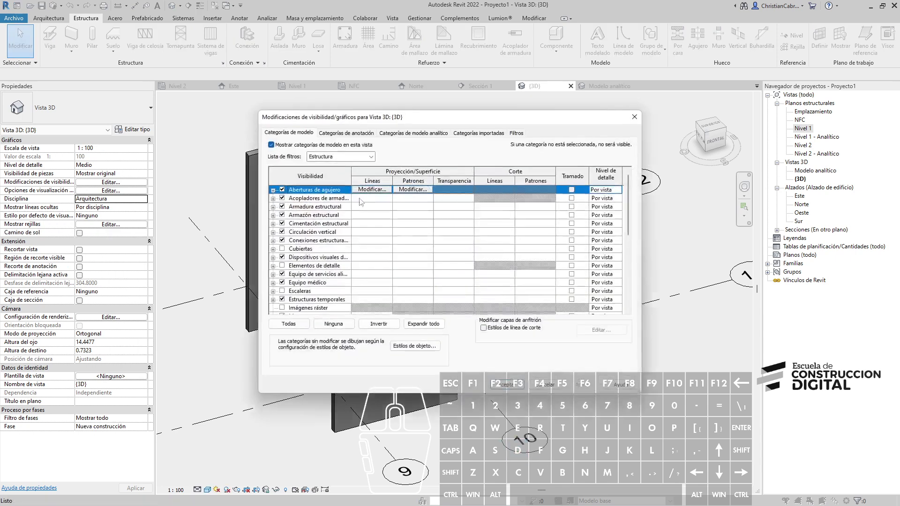
pyautogui.scroll(-2, 324, 241)
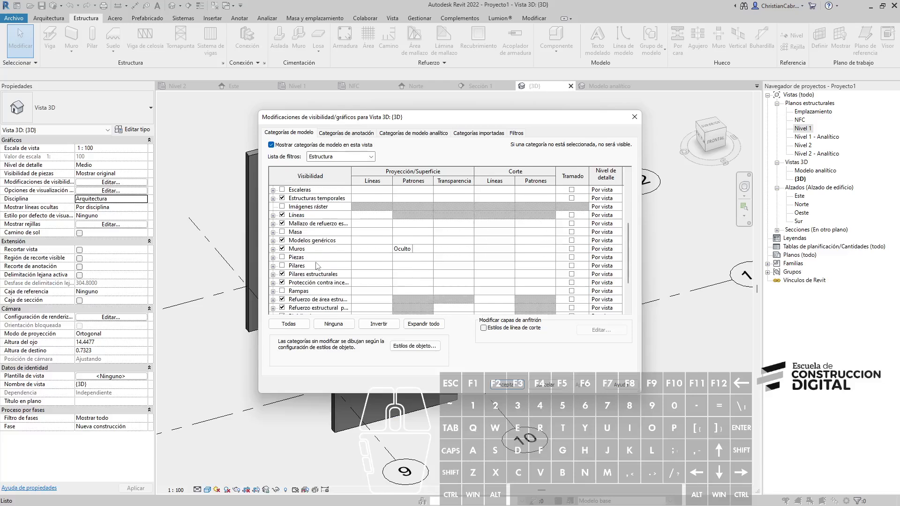
pyautogui.click(283, 265)
pyautogui.click(505, 385)
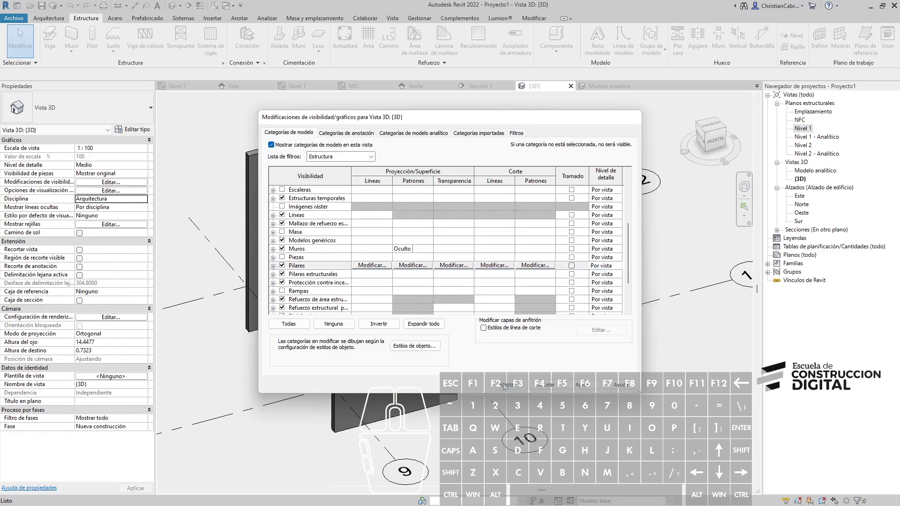
pyautogui.scroll(4, 368, 129)
pyautogui.scroll(4, 374, 123)
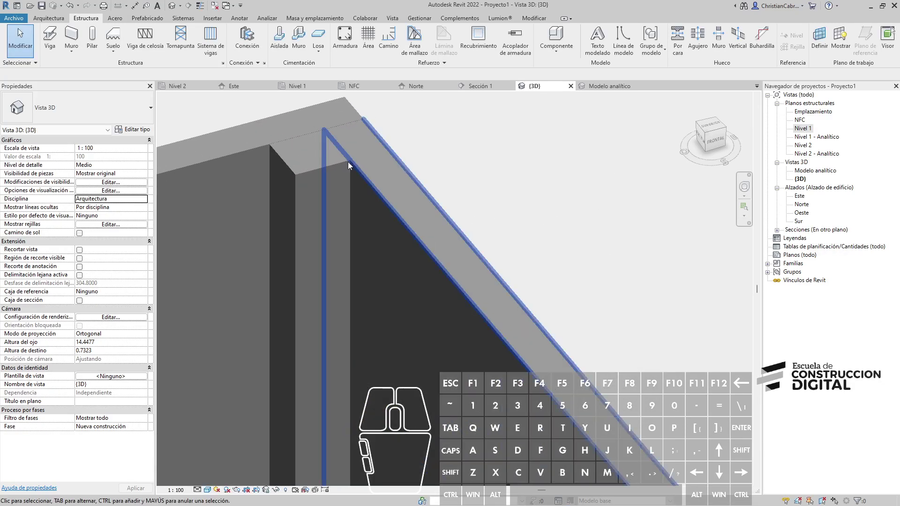
pyautogui.scroll(3, 331, 122)
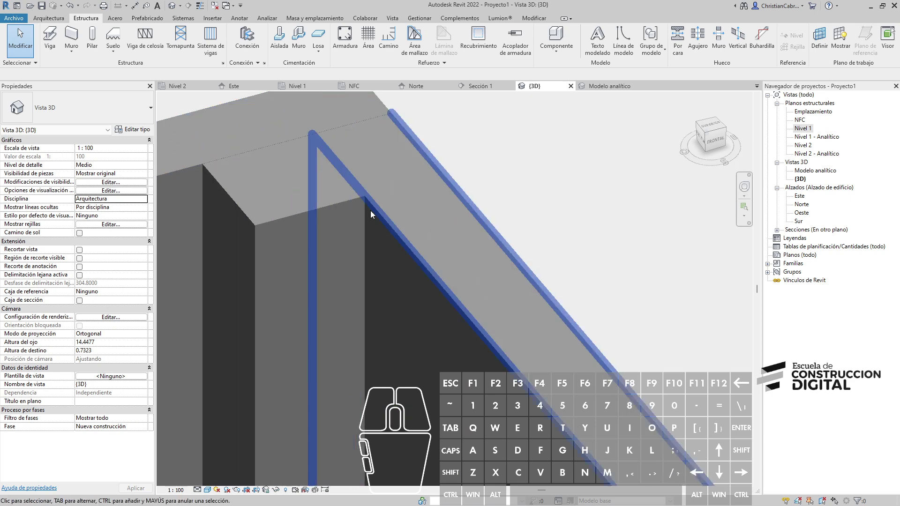
pyautogui.scroll(-6, 355, 196)
pyautogui.moveTo(508, 368); pyautogui.dragTo(355, 105, button='middle')
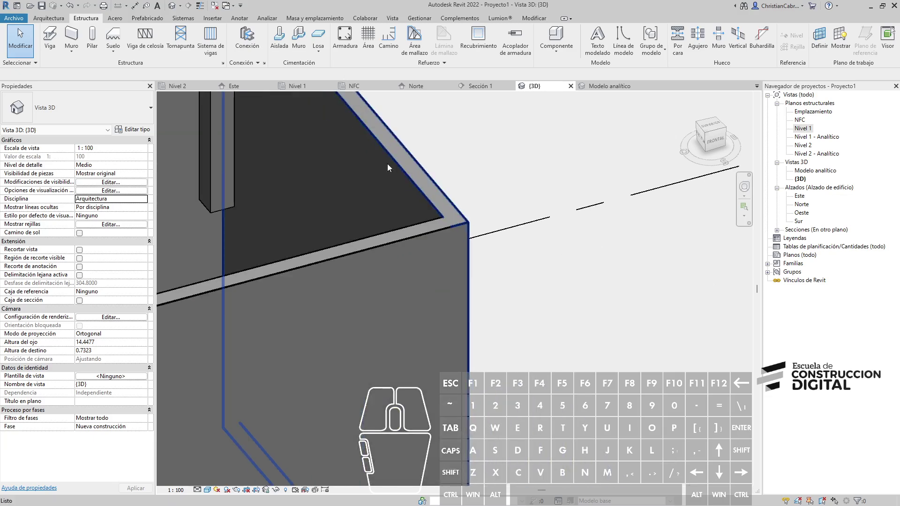
pyautogui.keyDown('shift'); pyautogui.moveTo(457, 280); pyautogui.dragTo(543, 286, button='middle'); pyautogui.keyUp('shift')
# Step: In the Nivel 1 plan, set the top level of the 300 x 300 structural column at the wall corner to Nivel 2
pyautogui.doubleClick(804, 129)
pyautogui.scroll(5, 317, 276)
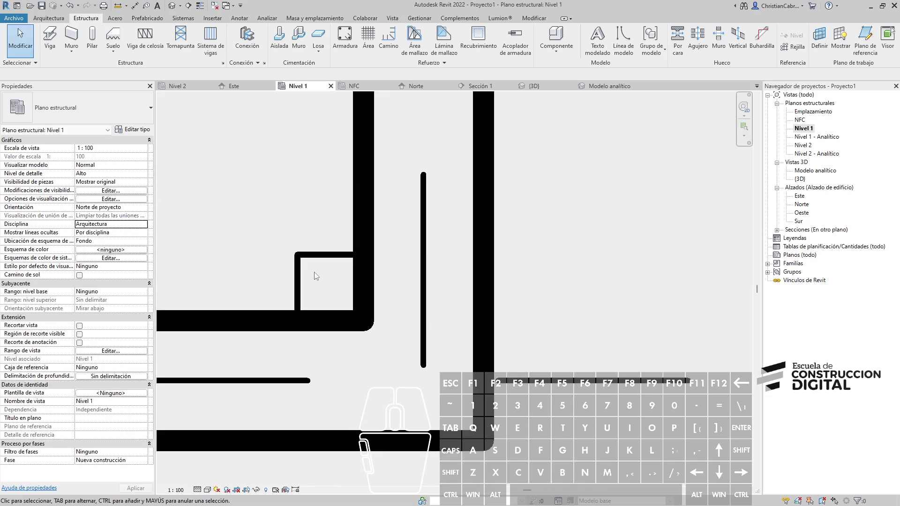
pyautogui.scroll(-1, 315, 272)
pyautogui.click(320, 257)
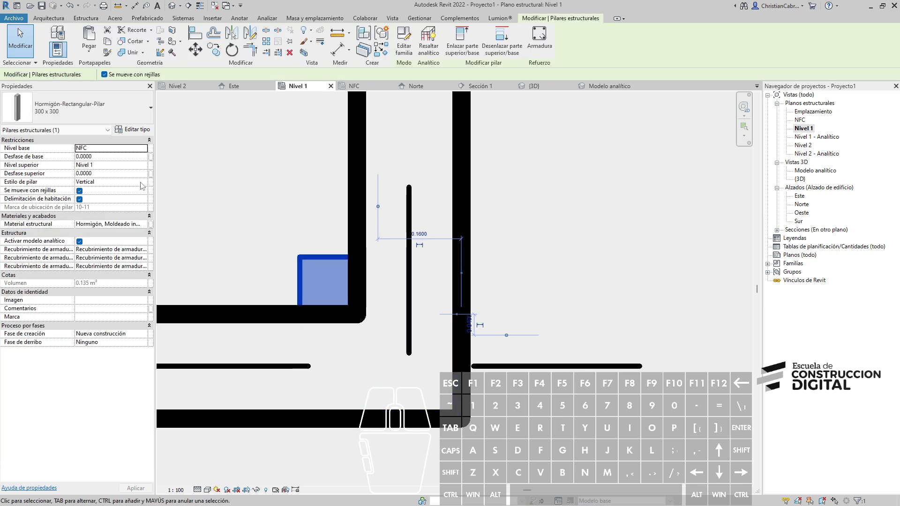
pyautogui.click(143, 166)
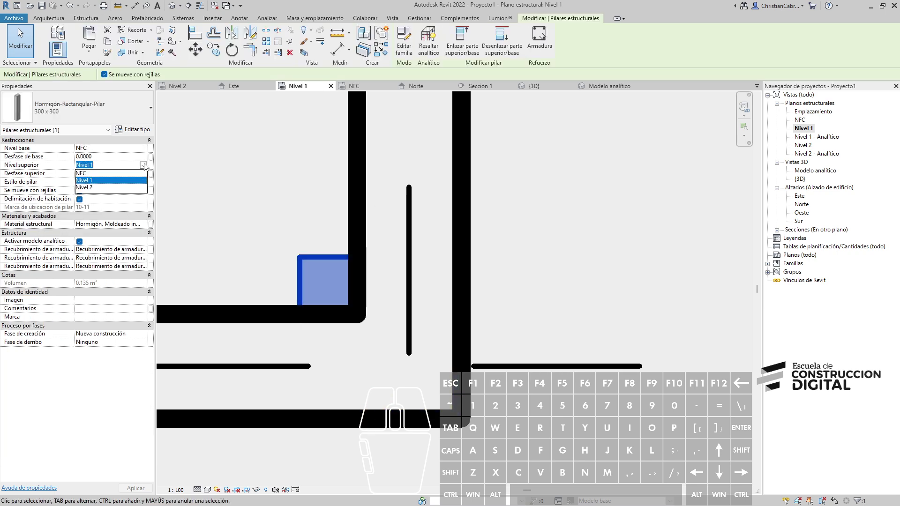
pyautogui.click(108, 190)
pyautogui.click(552, 171)
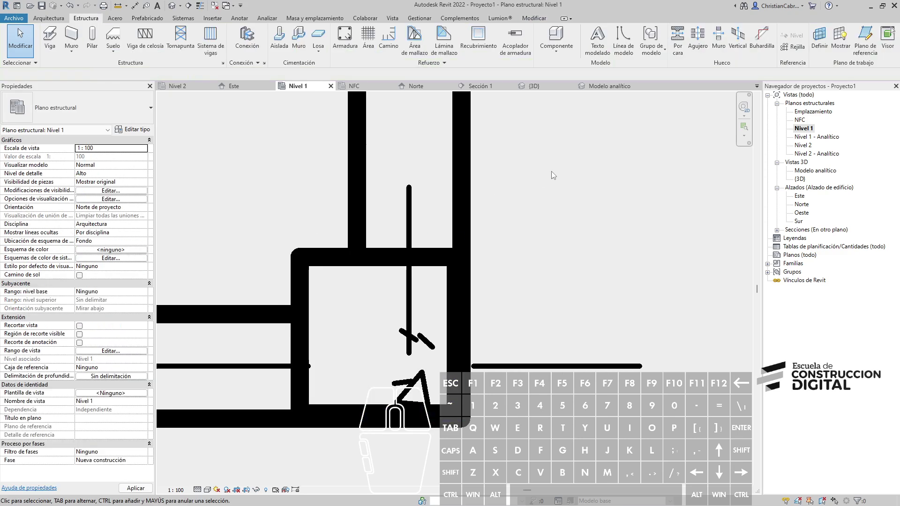
# Step: Set the Nivel 1 plan's view scale to 1:20
pyautogui.scroll(-2, 551, 170)
pyautogui.moveTo(548, 237); pyautogui.dragTo(464, 275, button='middle')
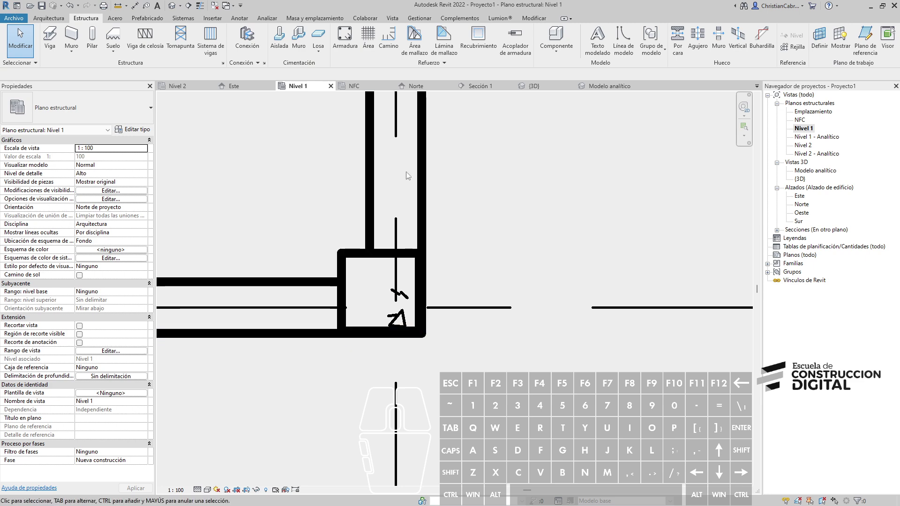
pyautogui.click(176, 489)
pyautogui.click(197, 387)
pyautogui.moveTo(468, 232); pyautogui.dragTo(445, 264, button='middle')
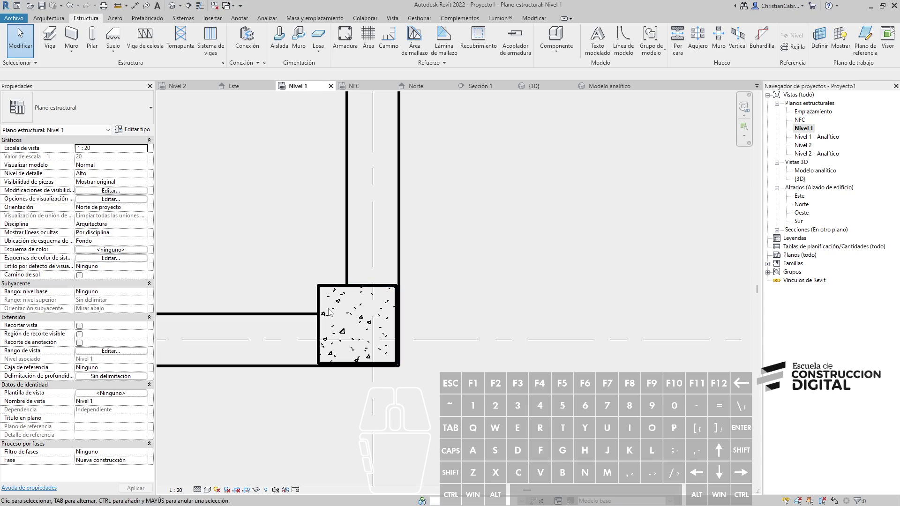
# Step: Compare how the walls meet the structural column at grids 10 and 11 and the architectural column at grids 10 and 12
pyautogui.click(355, 260)
pyautogui.hotkey('ctrl', '1')
pyautogui.click(349, 290)
pyautogui.moveTo(348, 276)
pyautogui.keyDown('ctrl'); pyautogui.mouseDown()
pyautogui.moveTo(460, 450)
pyautogui.moveTo(444, 426)
pyautogui.mouseUp(); pyautogui.keyUp('ctrl')
pyautogui.press('Escape')
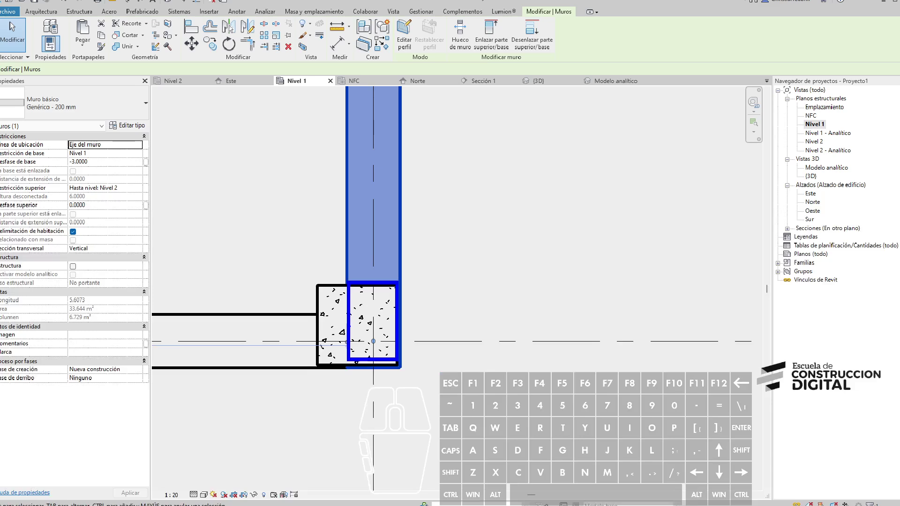
pyautogui.scroll(-2, 357, 389)
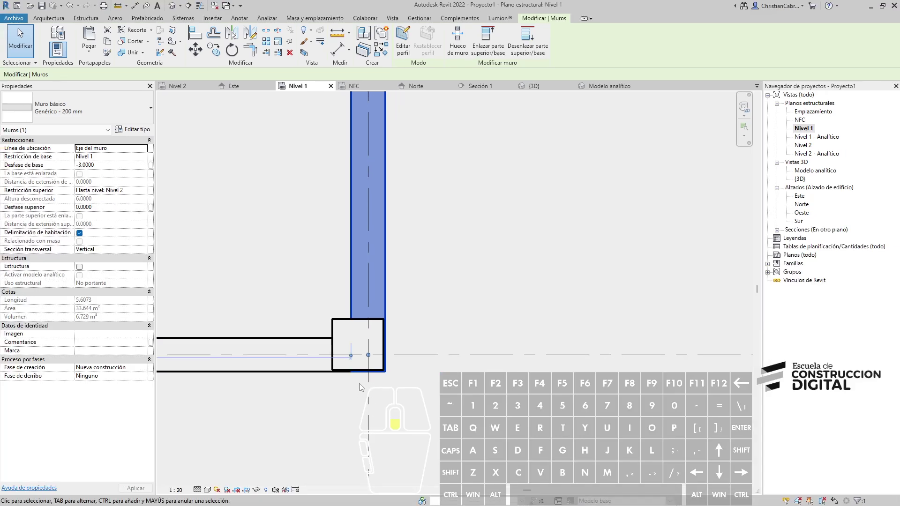
pyautogui.moveTo(392, 226); pyautogui.dragTo(404, 400, button='middle')
pyautogui.moveTo(454, 173); pyautogui.dragTo(447, 296, button='middle')
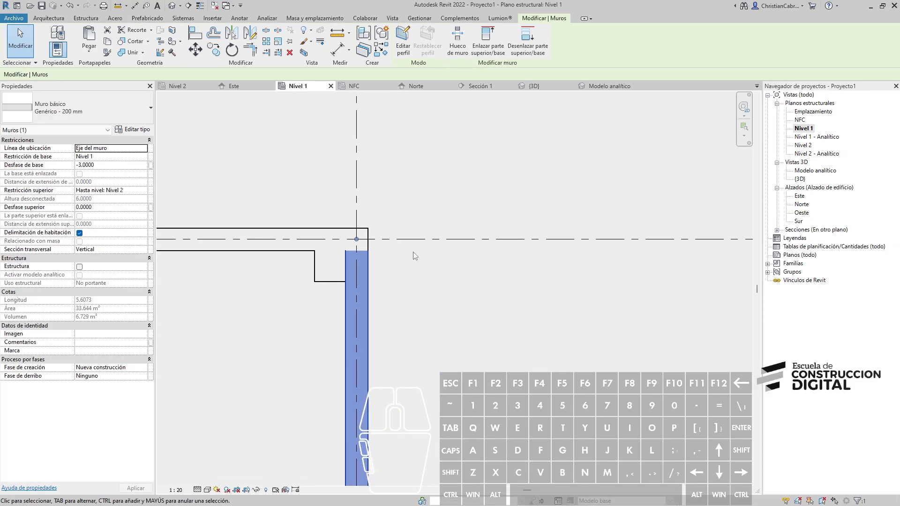
pyautogui.scroll(1, 362, 258)
pyautogui.click(424, 285)
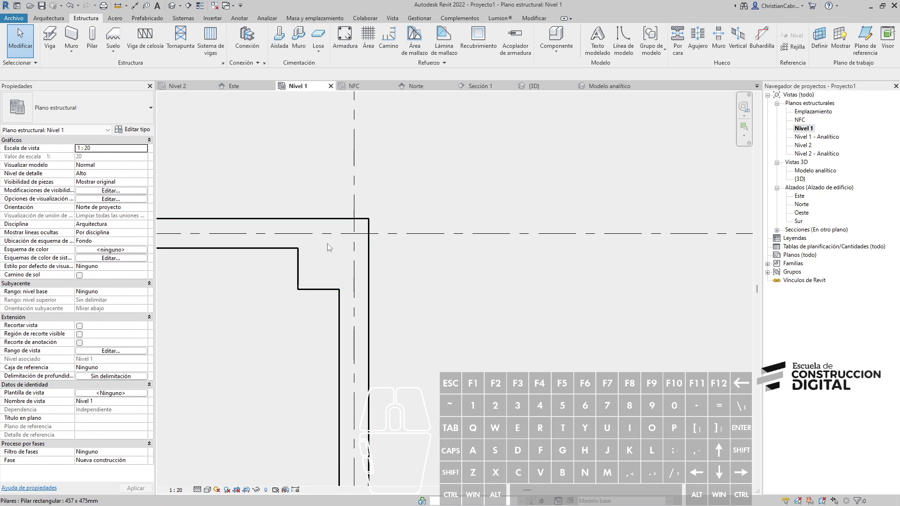
pyautogui.scroll(-2, 356, 313)
pyautogui.moveTo(516, 381); pyautogui.dragTo(531, 259, button='middle')
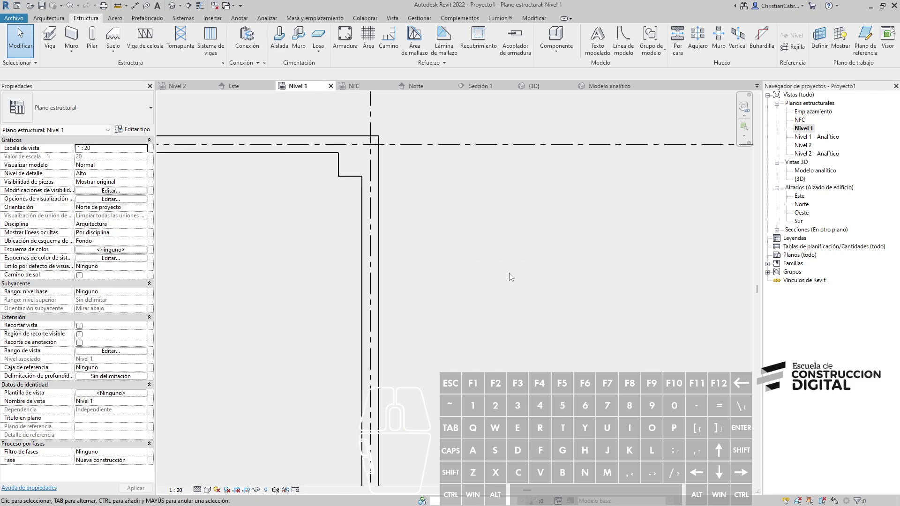
# Step: Override the cut pattern of the Pilares estructurales category in the Nivel 1 plan with a solid black foreground fill
pyautogui.scroll(-2, 463, 323)
pyautogui.moveTo(464, 324); pyautogui.dragTo(465, 227, button='middle')
pyautogui.press('v')
pyautogui.press('g')
pyautogui.scroll(-4, 305, 282)
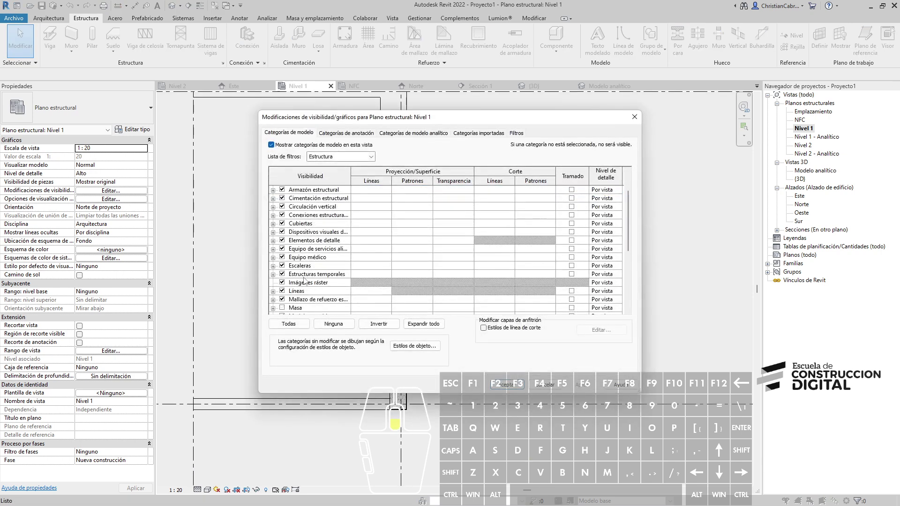
pyautogui.scroll(-2, 305, 282)
pyautogui.click(316, 259)
pyautogui.click(529, 258)
pyautogui.click(450, 226)
pyautogui.click(447, 241)
pyautogui.click(447, 240)
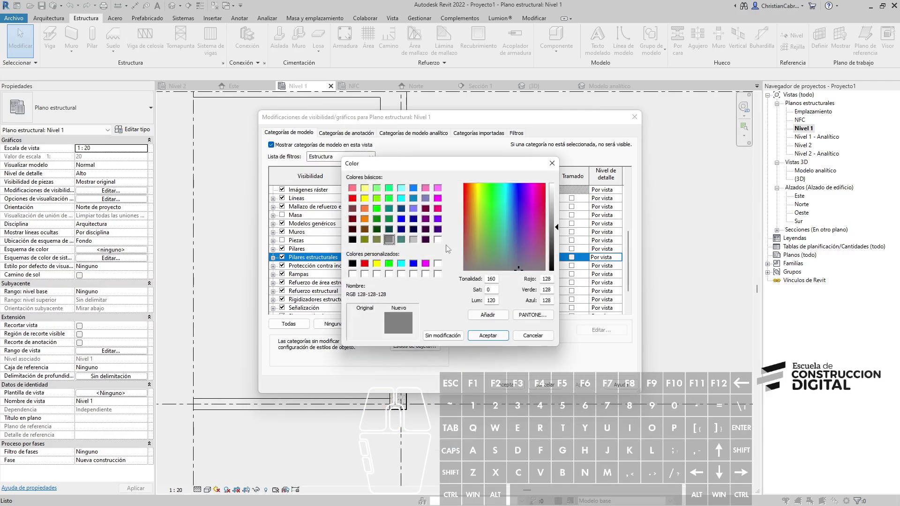
pyautogui.click(353, 240)
pyautogui.click(488, 336)
pyautogui.click(472, 309)
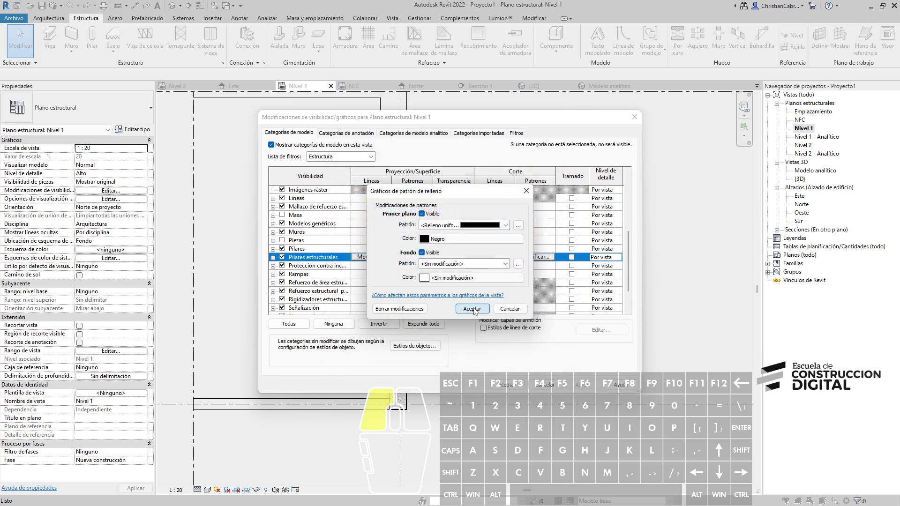
pyautogui.click(506, 385)
# Step: Override the cut pattern of the Muros category in the Nivel 1 plan with a solid black foreground fill
pyautogui.moveTo(449, 334); pyautogui.dragTo(389, 365, button='middle')
pyautogui.press('v')
pyautogui.press('v')
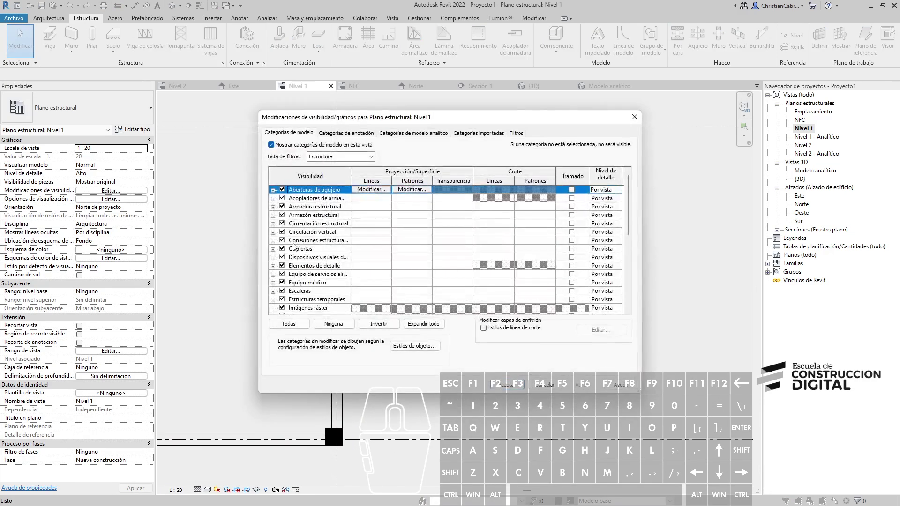
pyautogui.scroll(-3, 312, 266)
pyautogui.click(306, 278)
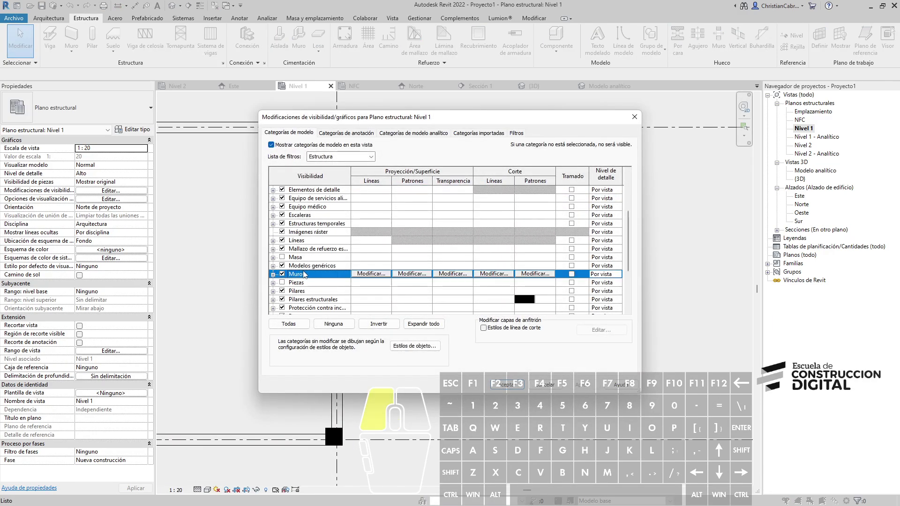
pyautogui.click(535, 274)
pyautogui.click(433, 226)
pyautogui.click(448, 243)
pyautogui.click(438, 239)
pyautogui.click(353, 240)
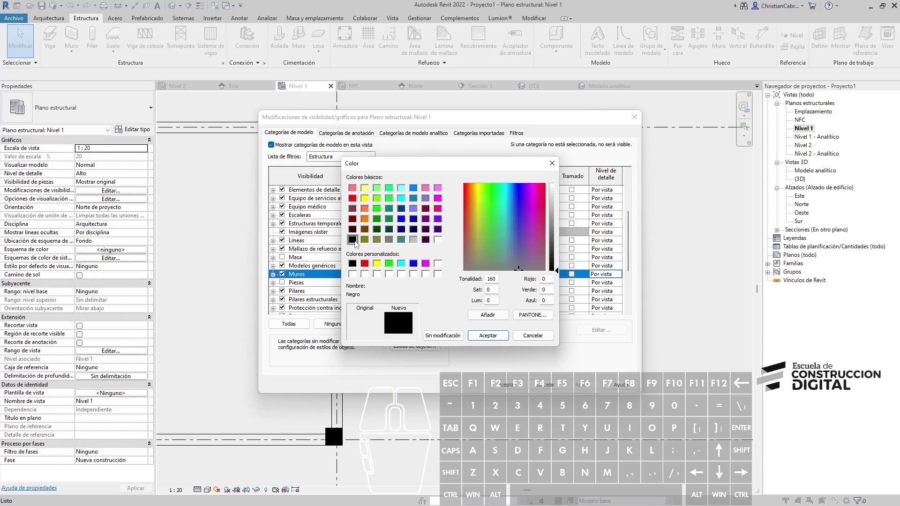
pyautogui.click(487, 336)
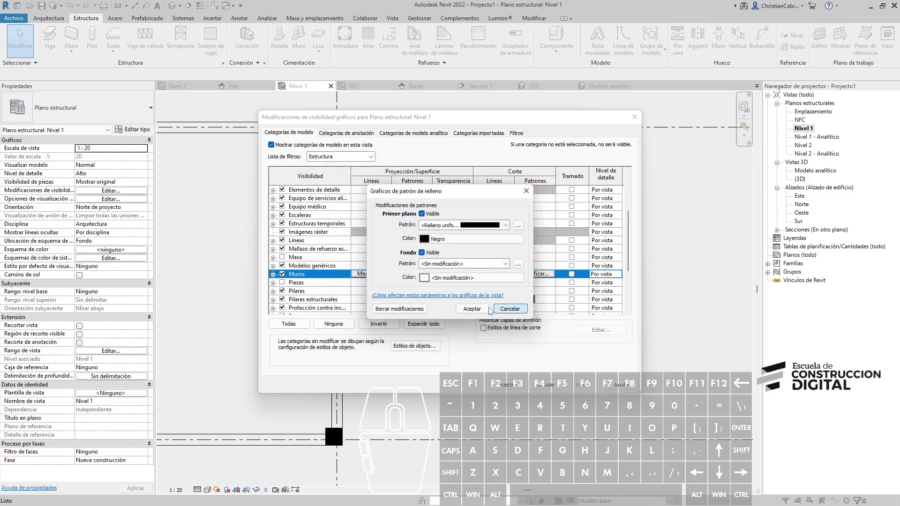
pyautogui.click(474, 311)
pyautogui.click(504, 385)
# Step: Override the cut pattern of the Pilares category in the Nivel 1 plan with a solid black foreground fill
pyautogui.moveTo(430, 336); pyautogui.dragTo(389, 195, button='middle')
pyautogui.scroll(5, 389, 195)
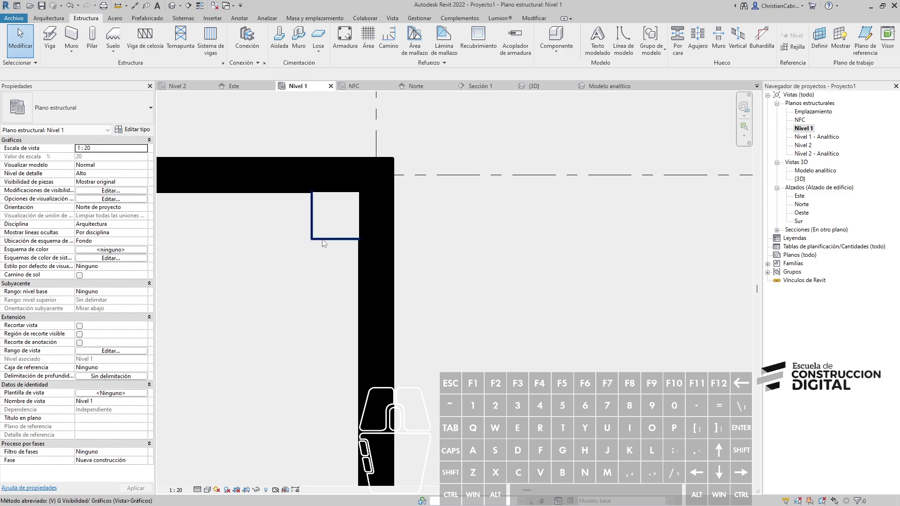
pyautogui.press('v')
pyautogui.press('g')
pyautogui.scroll(-5, 294, 248)
pyautogui.scroll(-2, 294, 248)
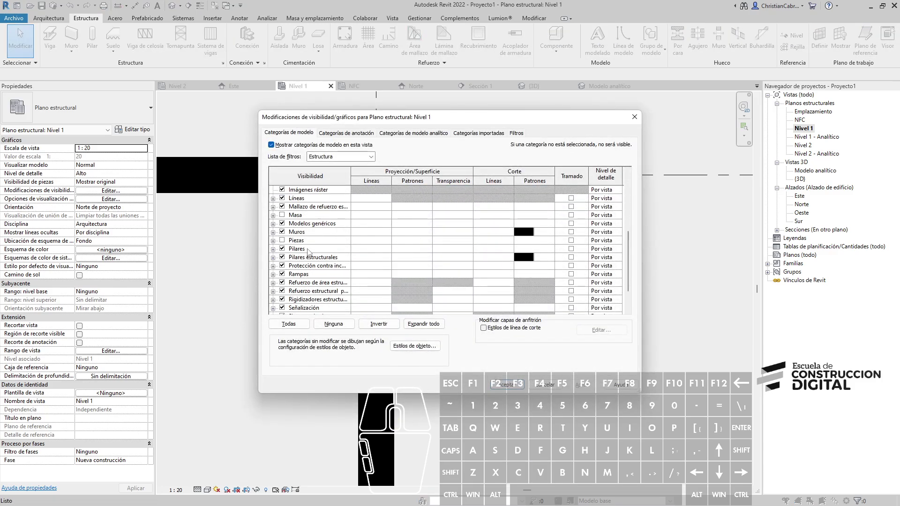
pyautogui.click(308, 251)
pyautogui.click(537, 249)
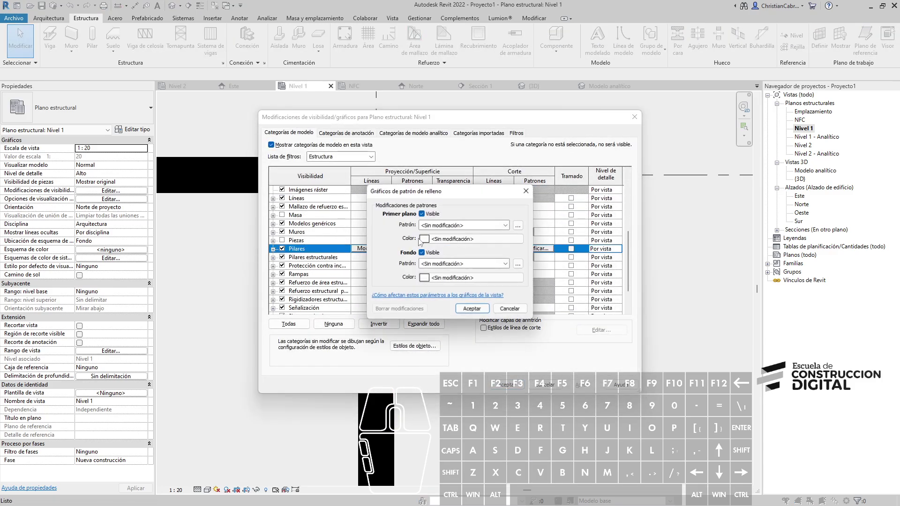
pyautogui.click(432, 226)
pyautogui.click(464, 245)
pyautogui.click(425, 238)
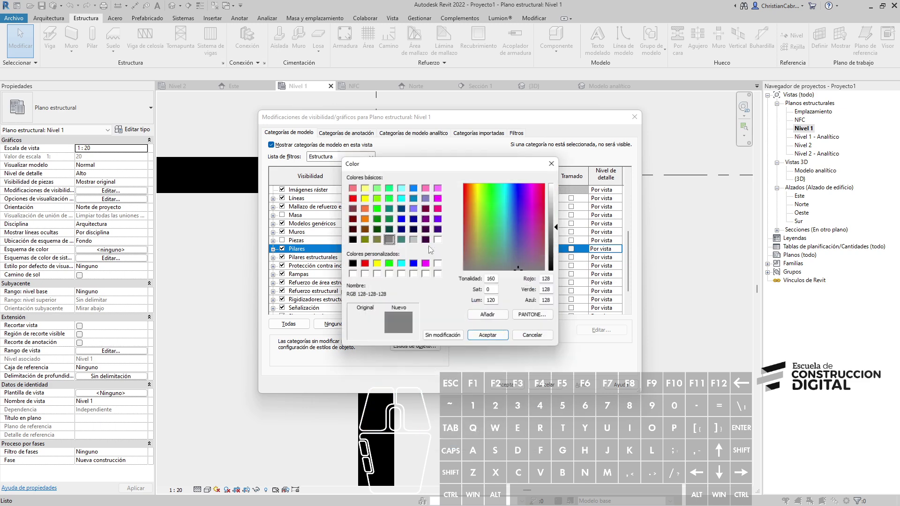
pyautogui.click(352, 240)
pyautogui.click(488, 335)
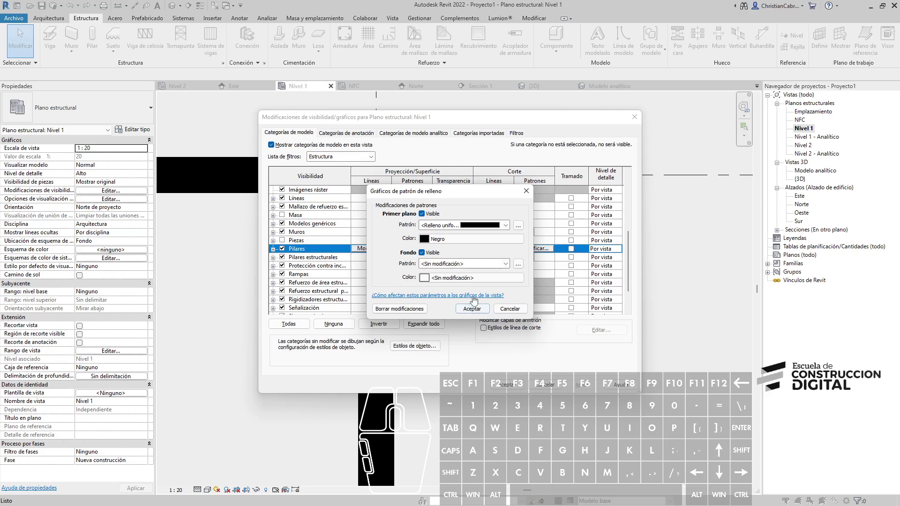
pyautogui.click(472, 308)
pyautogui.click(505, 384)
pyautogui.scroll(-4, 374, 262)
pyautogui.moveTo(488, 305); pyautogui.dragTo(458, 216, button='middle')
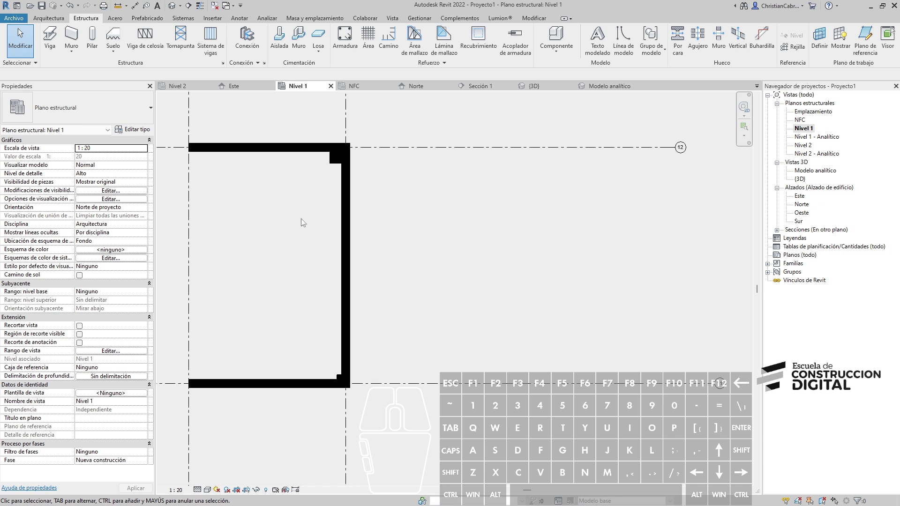
# Step: Compare the structural and architectural Pilar tools and examine how the walls join the structural column at grids 10 and 11
pyautogui.hotkey('ctrl', '1')
pyautogui.click(163, 33)
pyautogui.moveTo(141, 37)
pyautogui.keyDown('ctrl'); pyautogui.mouseDown()
pyautogui.moveTo(181, 104)
pyautogui.moveTo(182, 135)
pyautogui.mouseUp(); pyautogui.keyUp('ctrl')
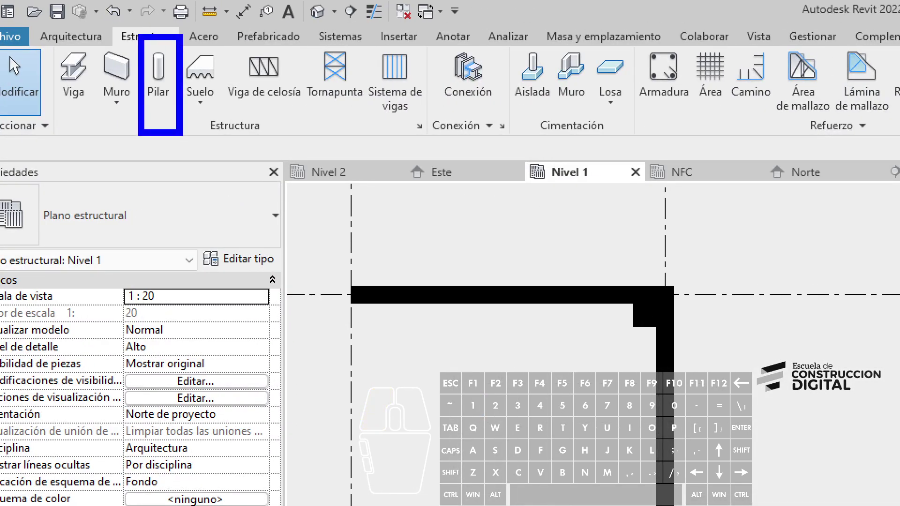
pyautogui.press('Escape')
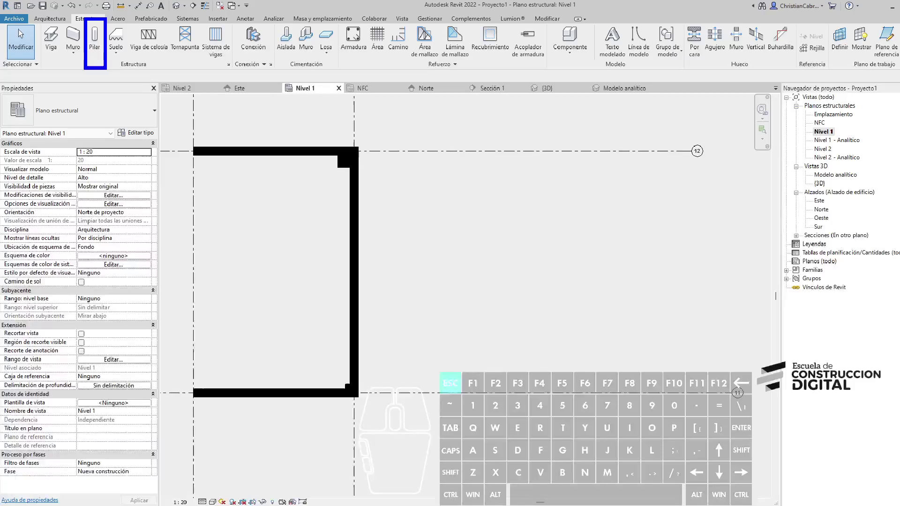
pyautogui.scroll(3, 348, 373)
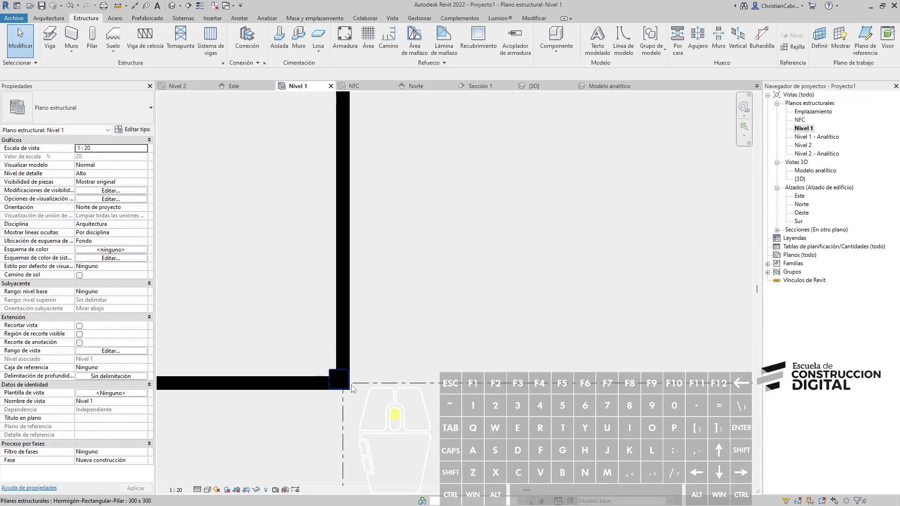
pyautogui.scroll(2, 340, 388)
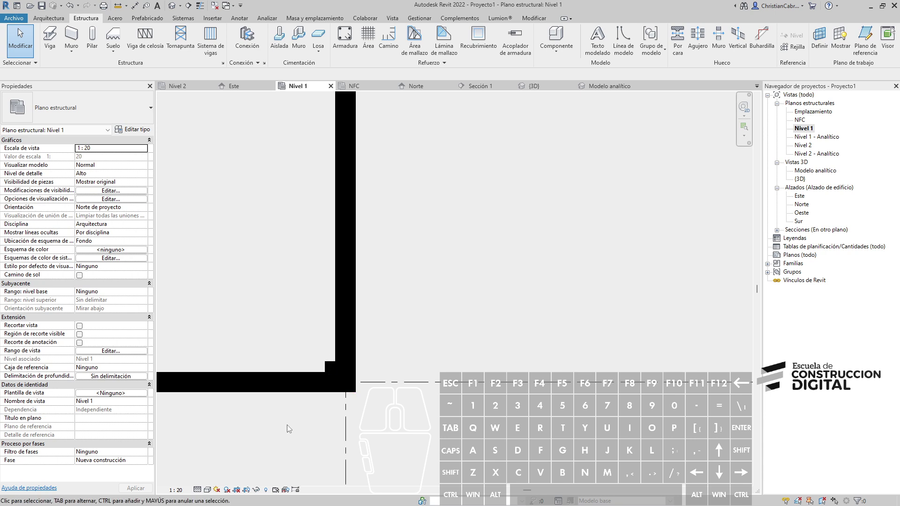
pyautogui.scroll(-2, 369, 333)
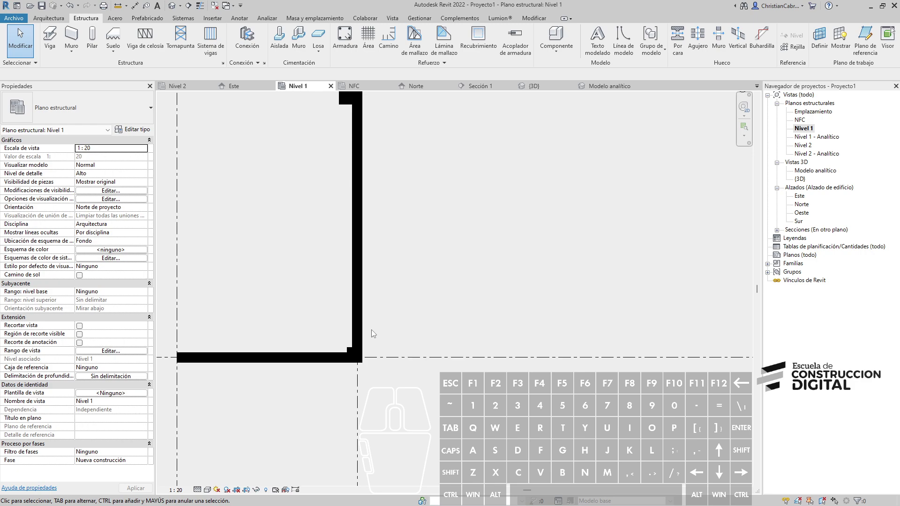
pyautogui.click(91, 40)
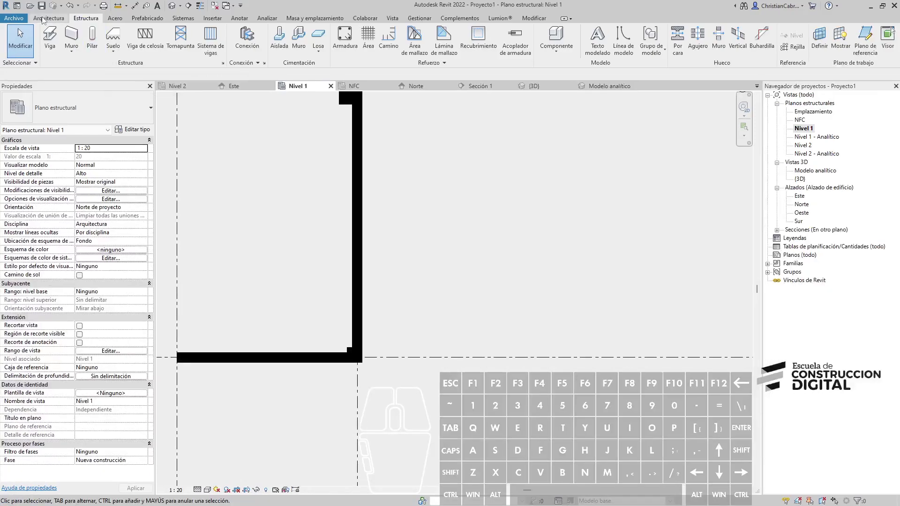
pyautogui.click(41, 37)
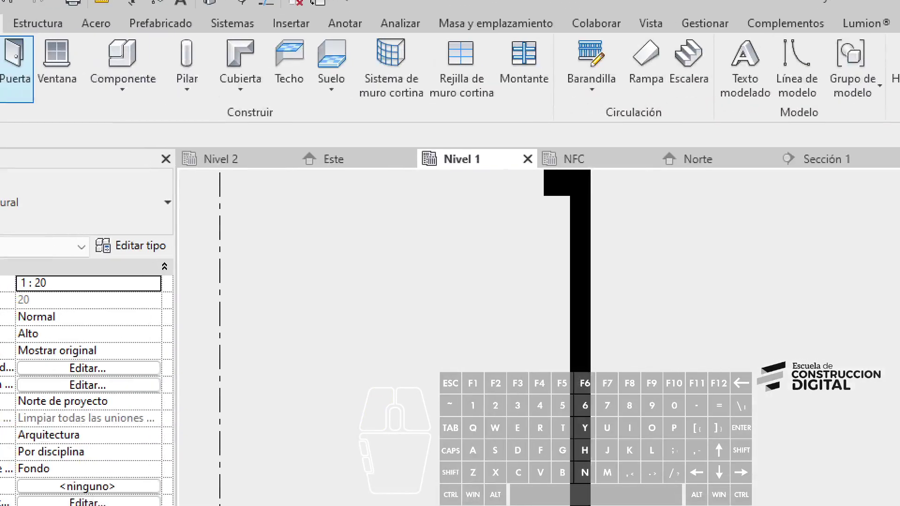
pyautogui.keyDown('ctrl'); pyautogui.moveTo(163, 25); pyautogui.dragTo(211, 147); pyautogui.keyUp('ctrl')
pyautogui.press('Escape')
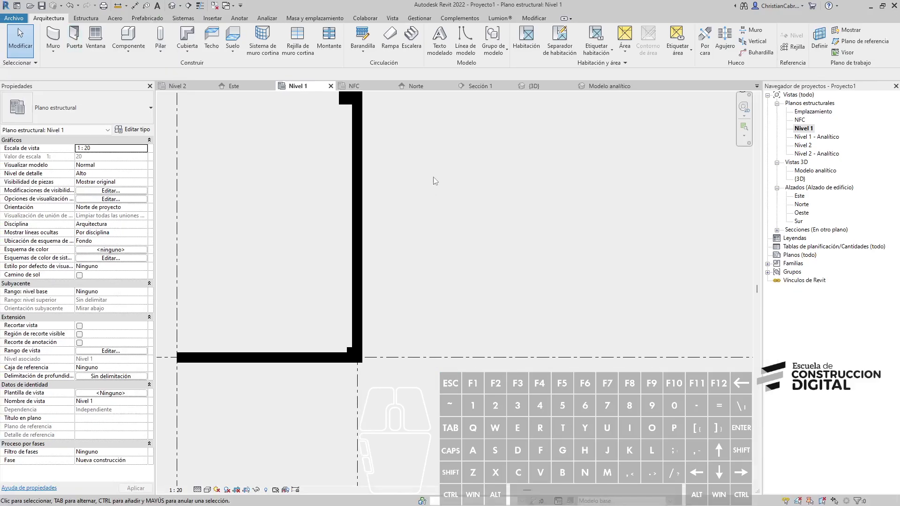
pyautogui.scroll(-1, 435, 181)
pyautogui.moveTo(453, 171); pyautogui.dragTo(419, 251, button='middle')
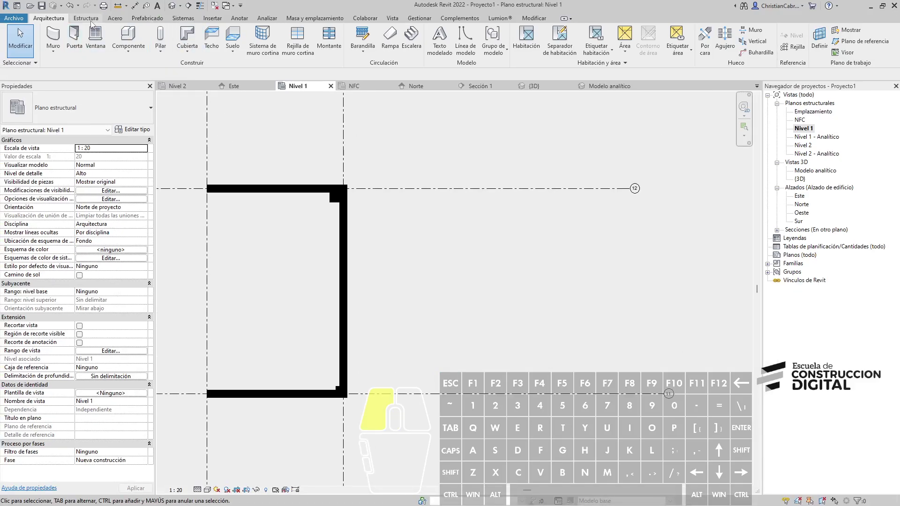
# Step: Place a 300 x 300 Hormigón-Rectangular-Pilar structural column, with depth to NFC, inside the architectural column at grids 10 and 12
pyautogui.click(91, 21)
pyautogui.click(335, 200)
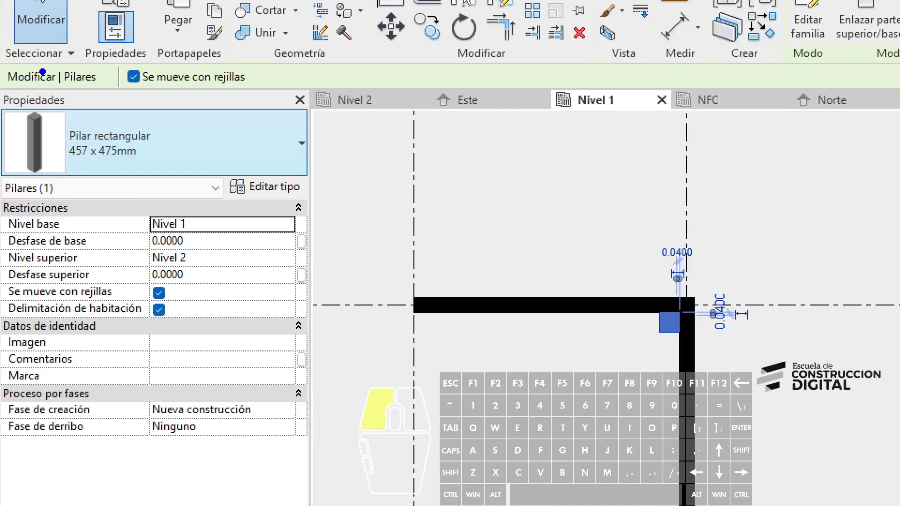
pyautogui.keyDown('ctrl'); pyautogui.moveTo(26, 65); pyautogui.dragTo(62, 83); pyautogui.keyUp('ctrl')
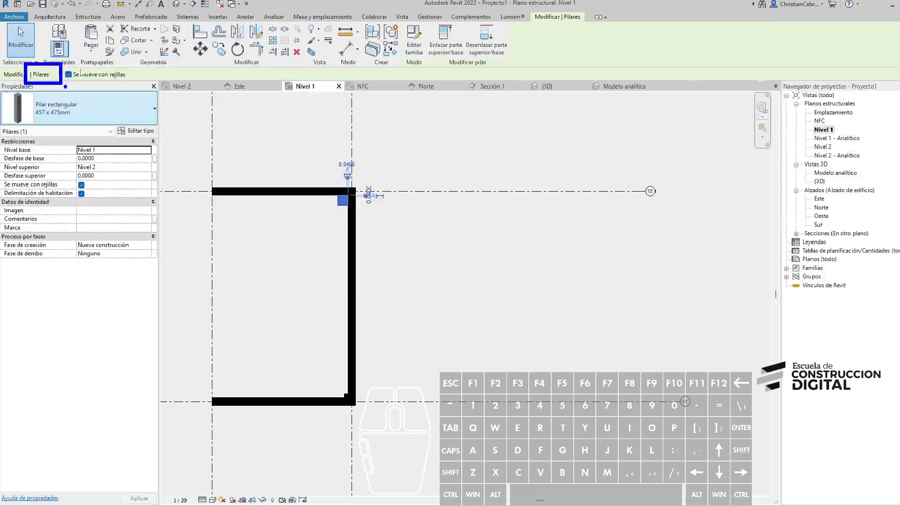
pyautogui.click(88, 17)
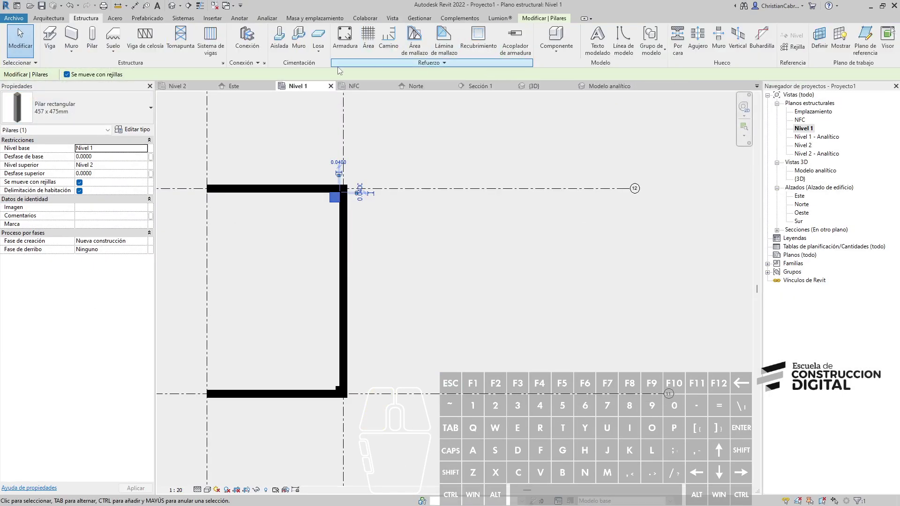
pyautogui.press('c')
pyautogui.press('l')
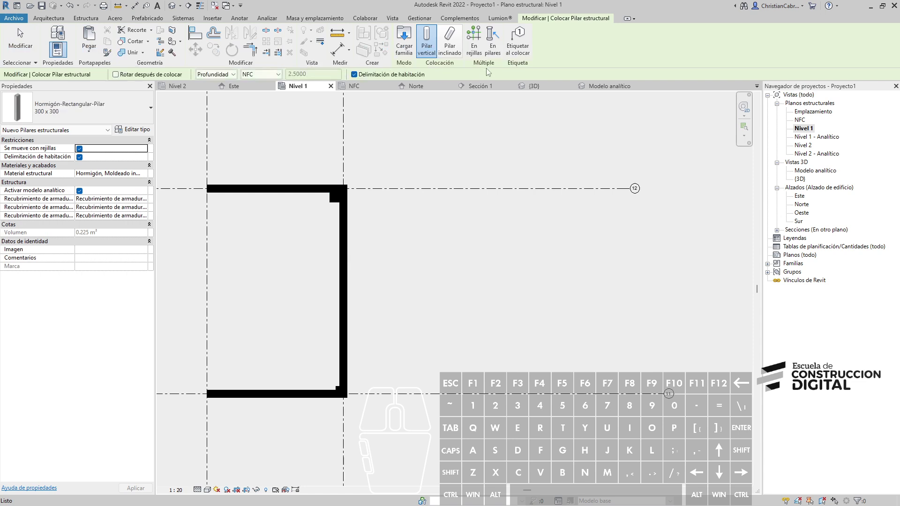
pyautogui.click(493, 44)
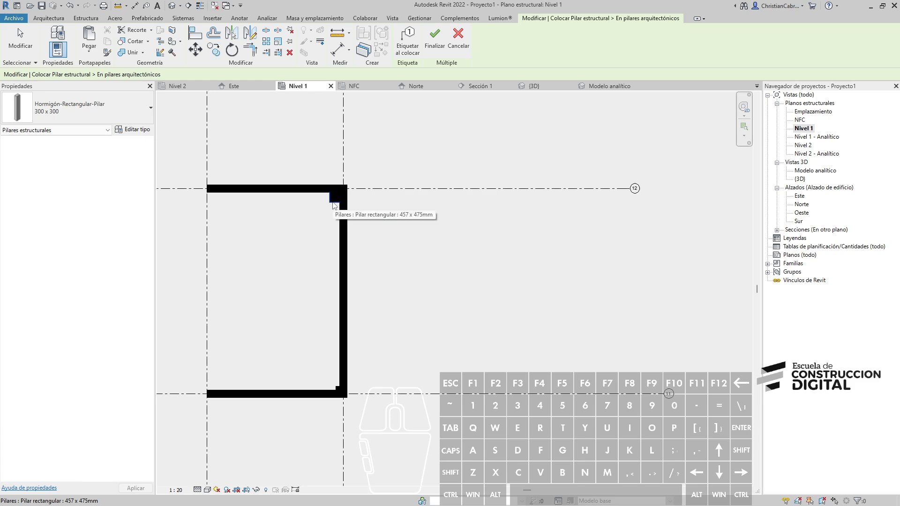
pyautogui.click(333, 203)
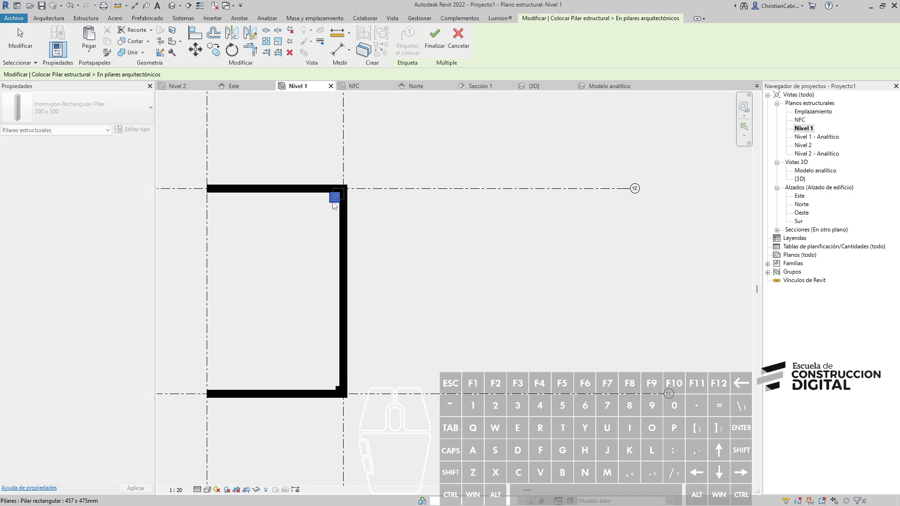
pyautogui.click(435, 42)
pyautogui.scroll(3, 328, 192)
pyautogui.press('Escape')
pyautogui.press('Escape')
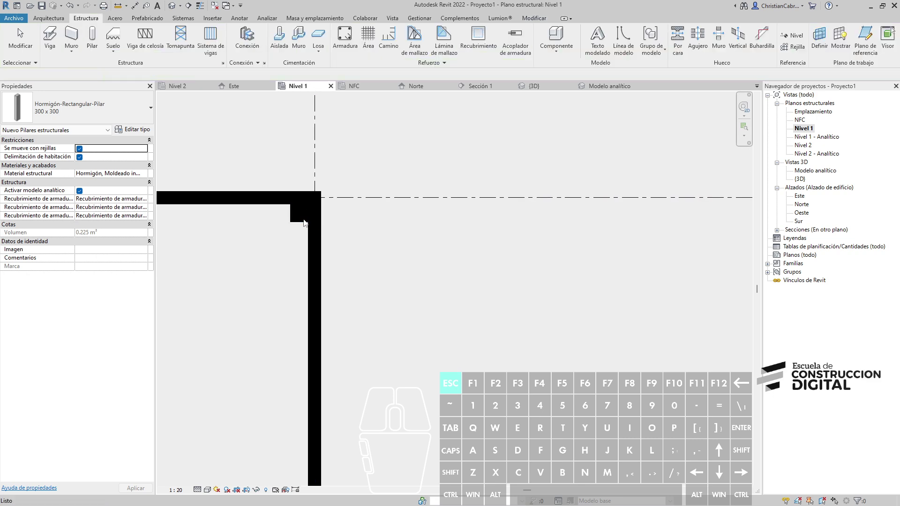
# Step: Delete the 457 x 475mm architectural column at grids 10 and 12 and inspect the structural column placed inside it
pyautogui.click(295, 223)
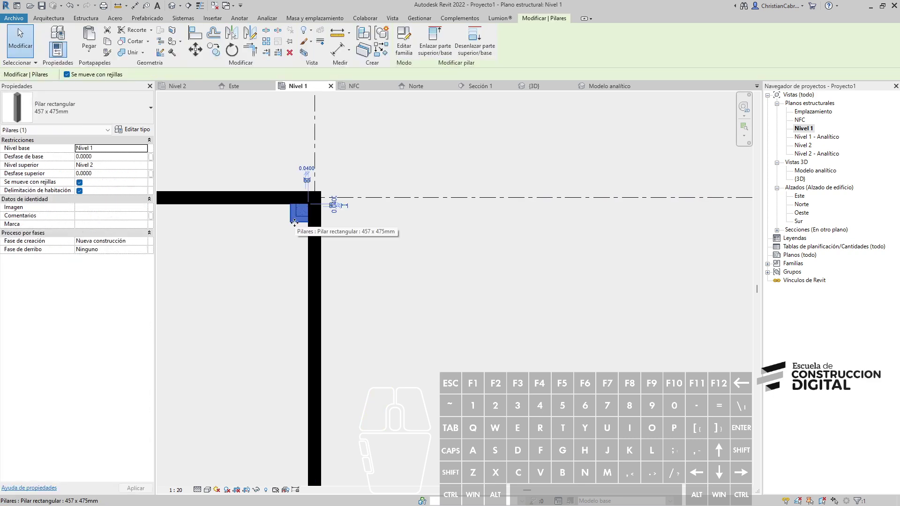
pyautogui.press('Escape')
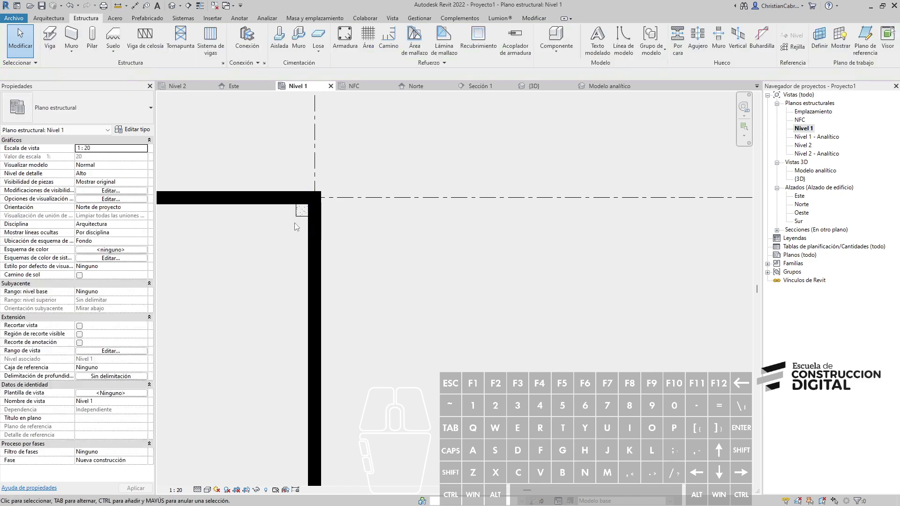
pyautogui.scroll(2, 294, 223)
pyautogui.click(311, 227)
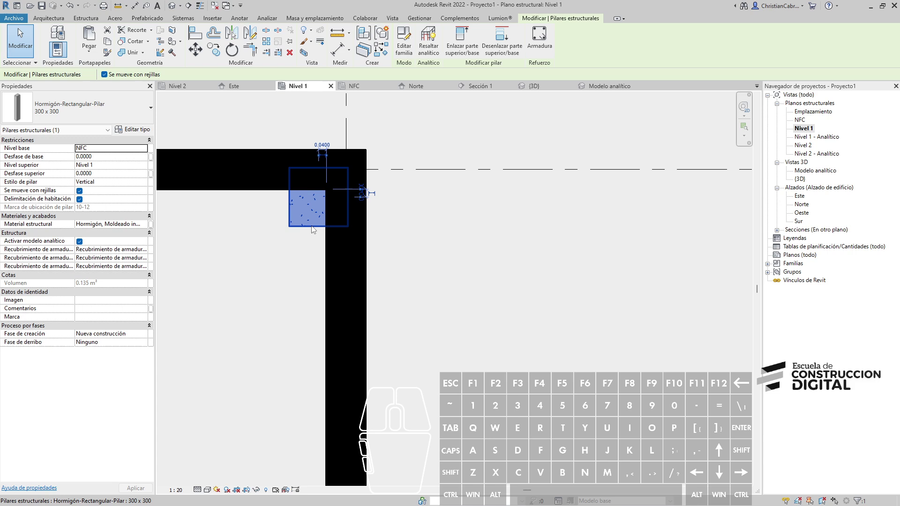
pyautogui.click(368, 258)
# Step: Open the 3D view, fit the whole model and examine the structural columns around grids 1, 2, A and B
pyautogui.scroll(-4, 378, 258)
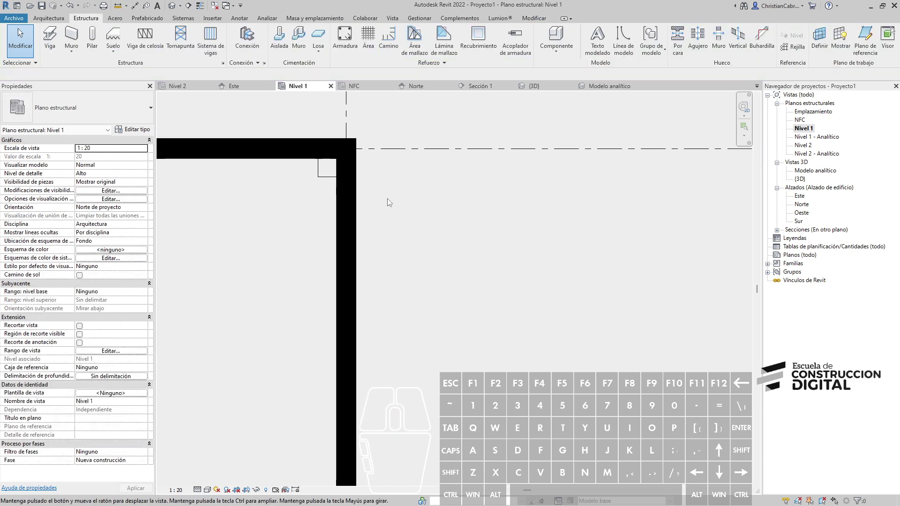
pyautogui.scroll(-5, 392, 254)
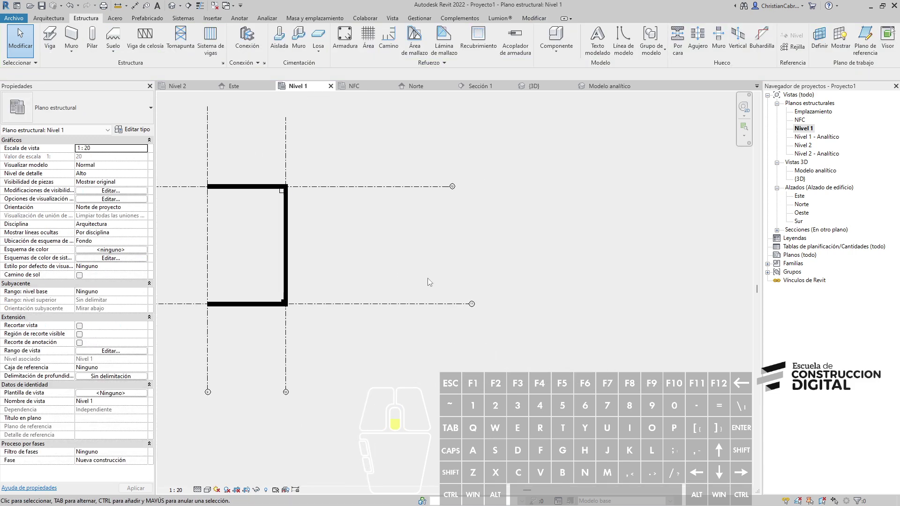
pyautogui.moveTo(376, 186); pyautogui.dragTo(324, 240, button='middle')
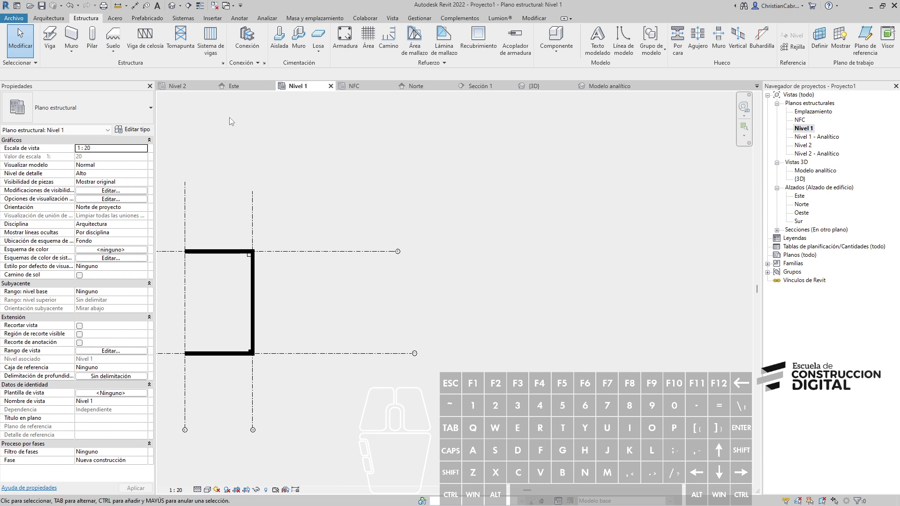
pyautogui.click(52, 19)
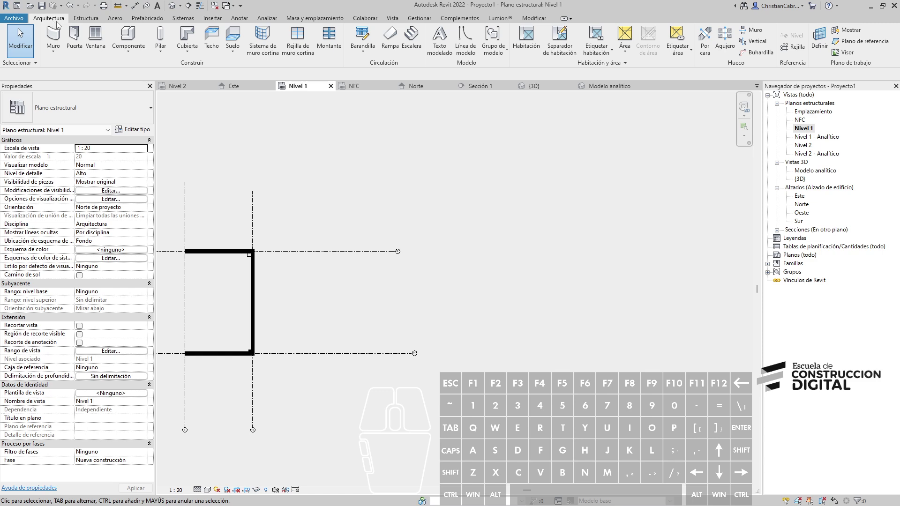
pyautogui.moveTo(511, 379); pyautogui.dragTo(382, 267, button='middle')
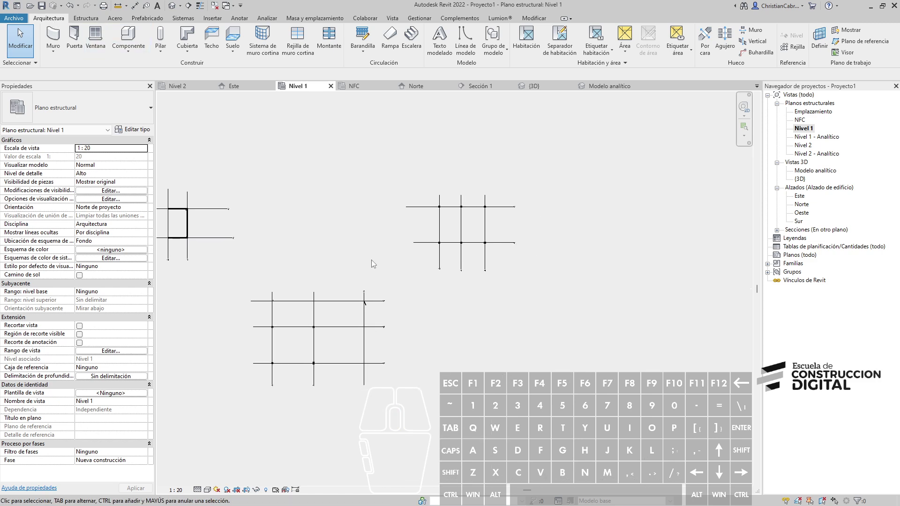
pyautogui.click(170, 7)
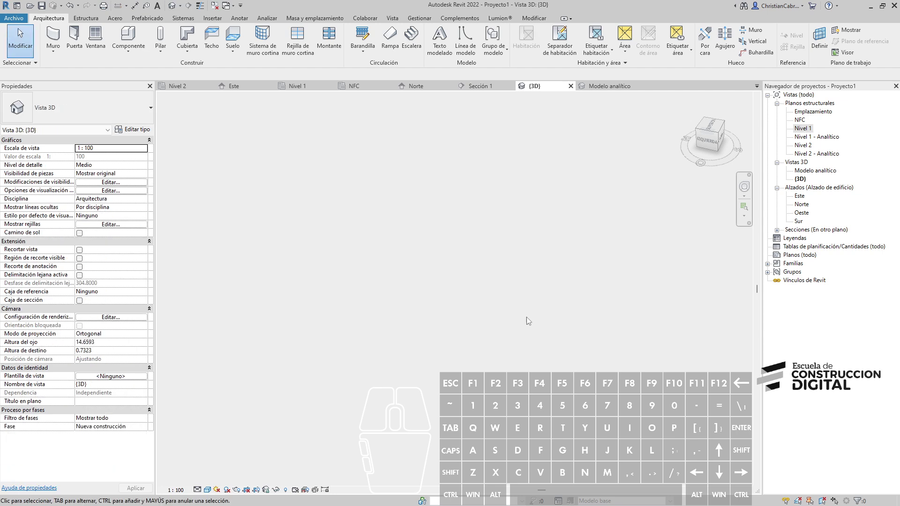
pyautogui.press('z')
pyautogui.press('e')
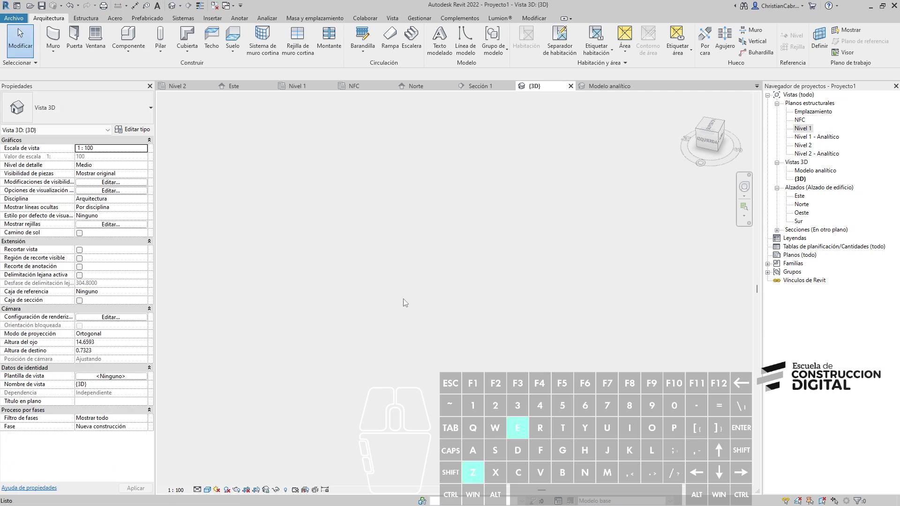
pyautogui.keyDown('shift'); pyautogui.moveTo(403, 245); pyautogui.dragTo(475, 388, button='middle'); pyautogui.keyUp('shift')
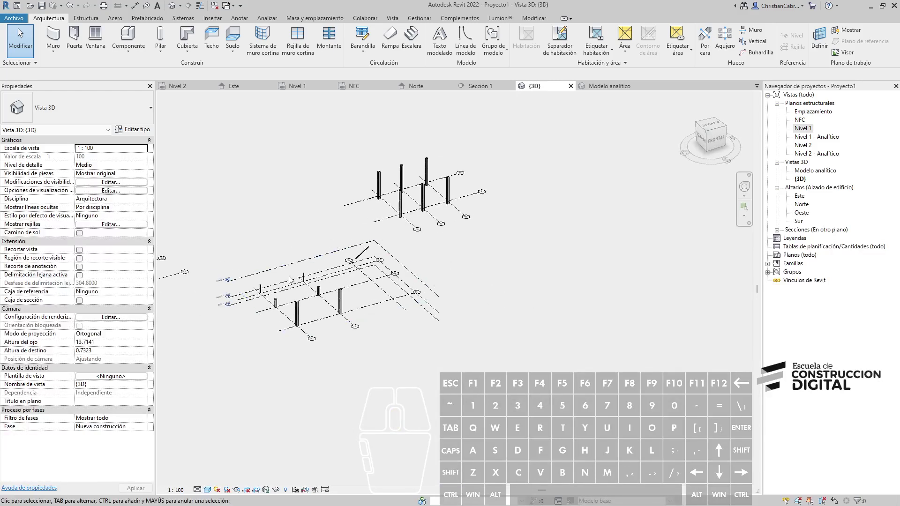
pyautogui.scroll(2, 290, 275)
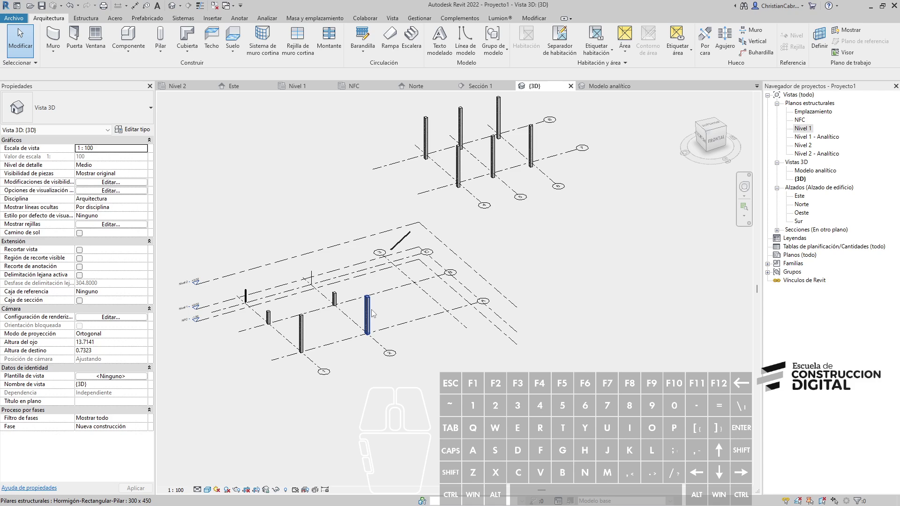
pyautogui.scroll(5, 379, 309)
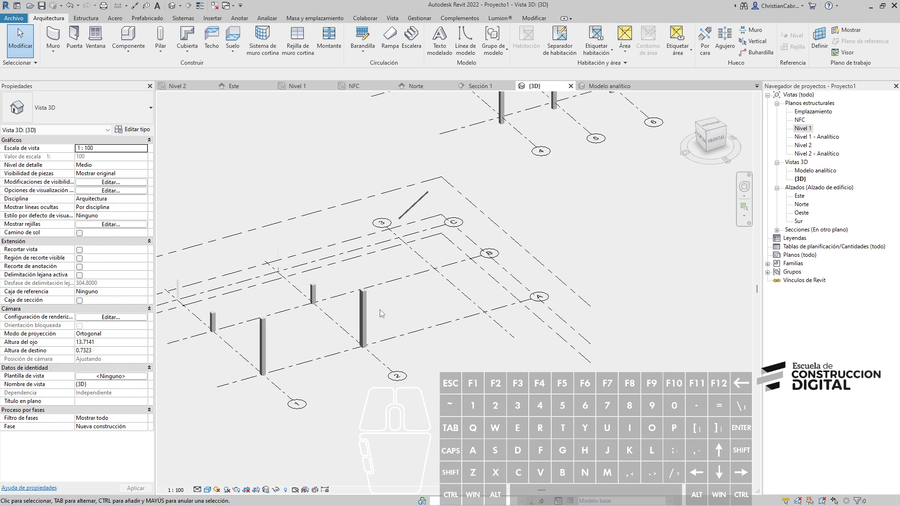
pyautogui.moveTo(349, 380); pyautogui.dragTo(229, 293, button='middle')
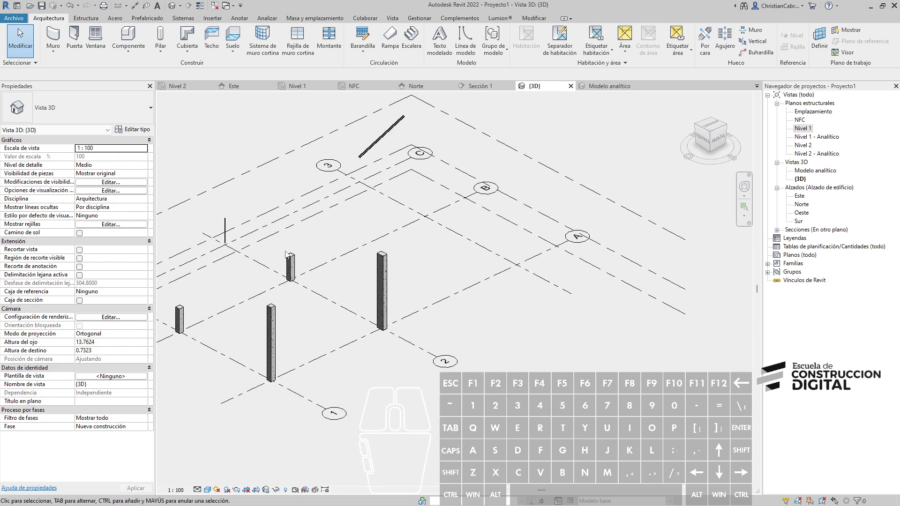